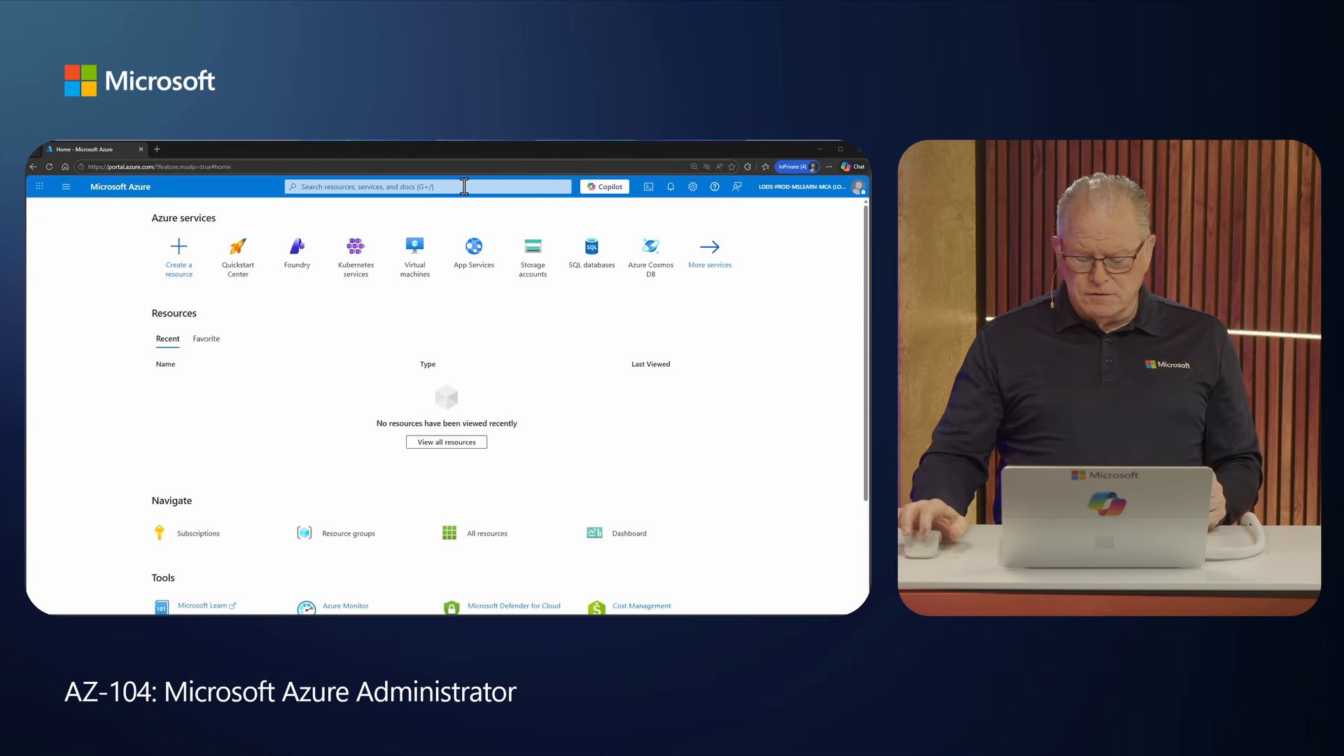
# Find the Disks service in the portal and start creating a new managed disk.
pyautogui.click(465, 186)
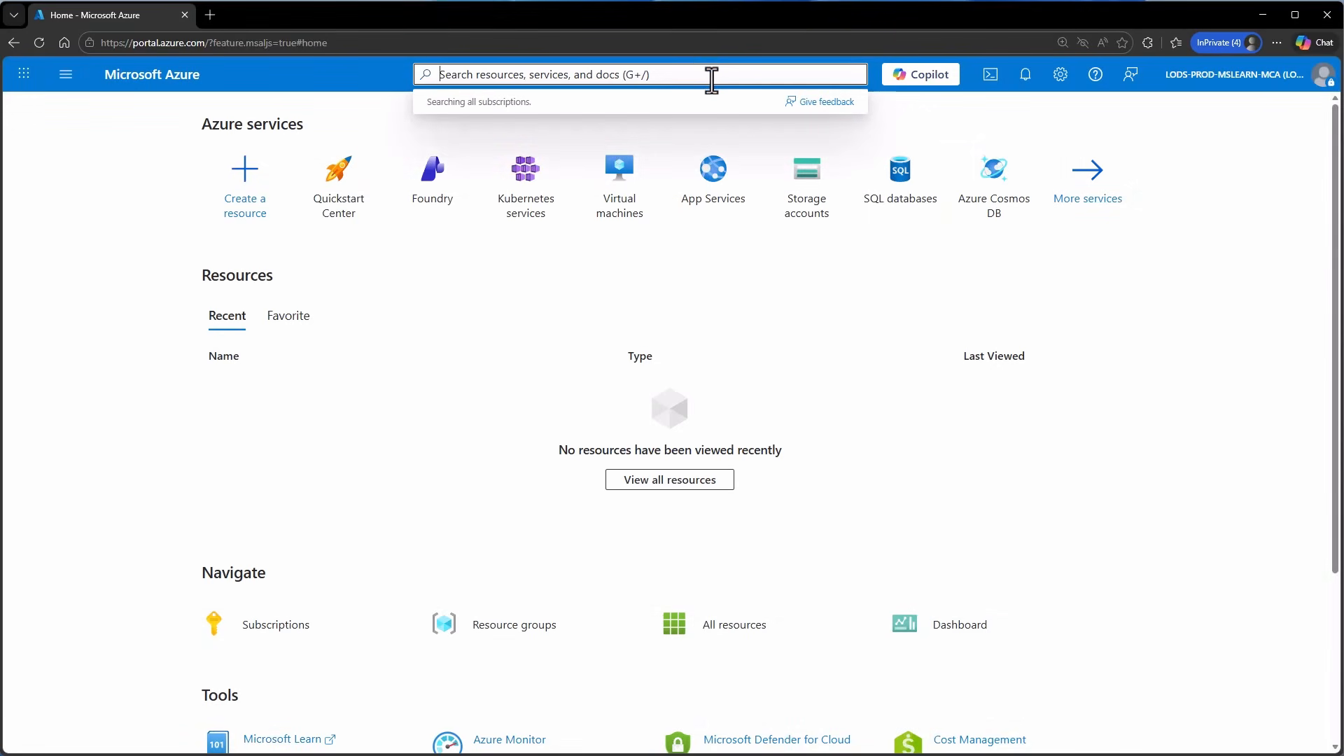
pyautogui.write('Disks')
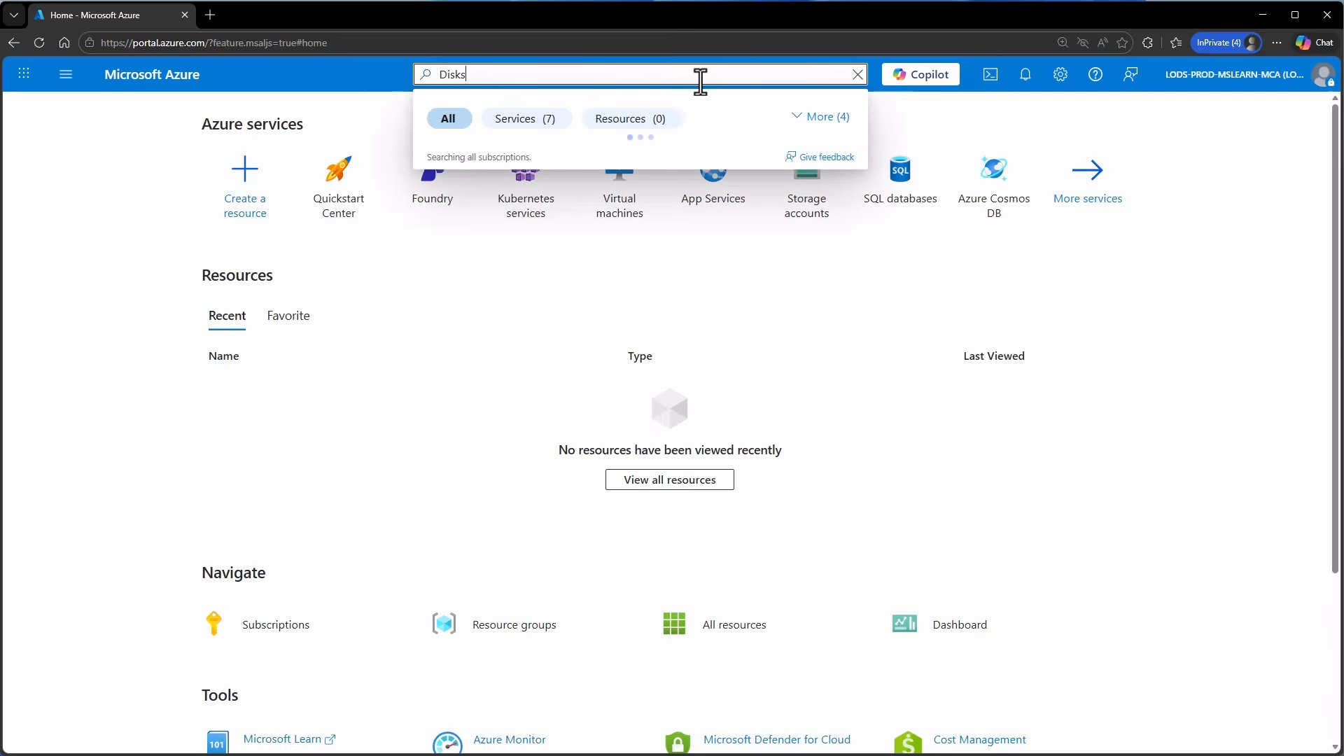
pyautogui.click(499, 189)
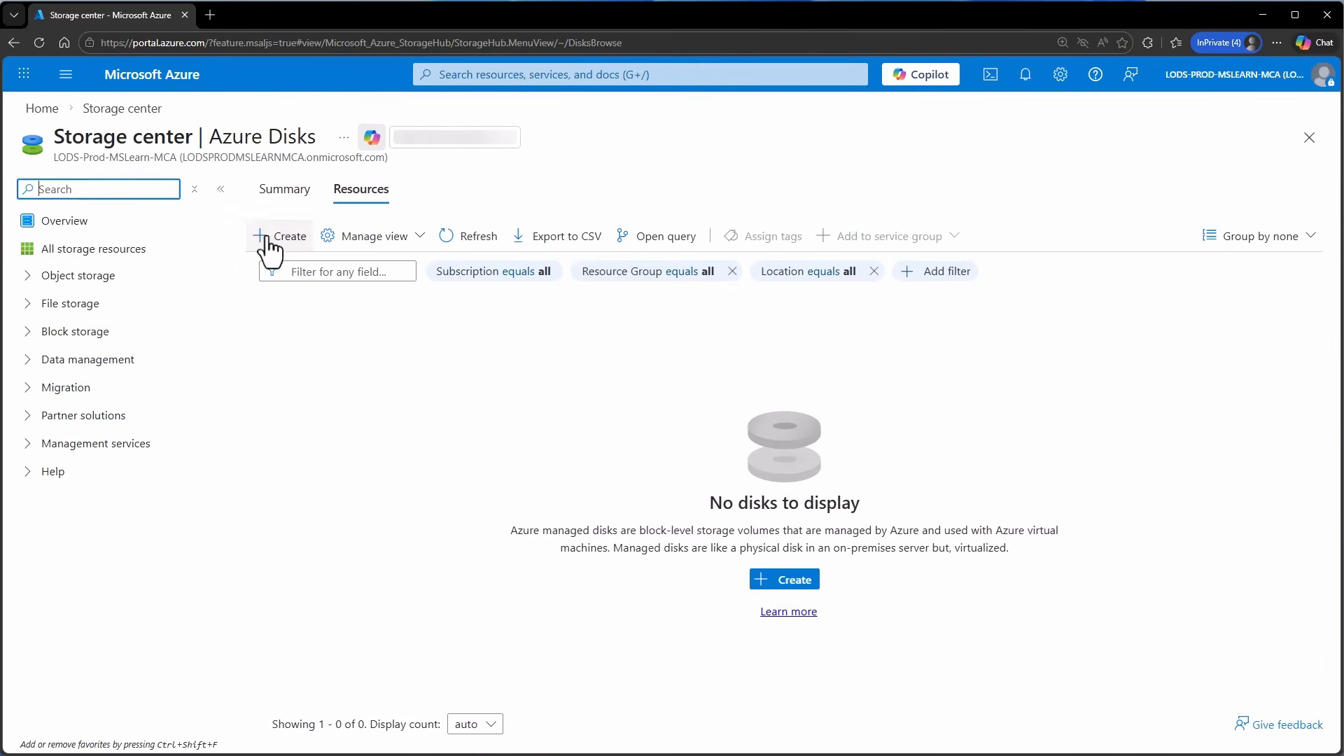
pyautogui.click(278, 242)
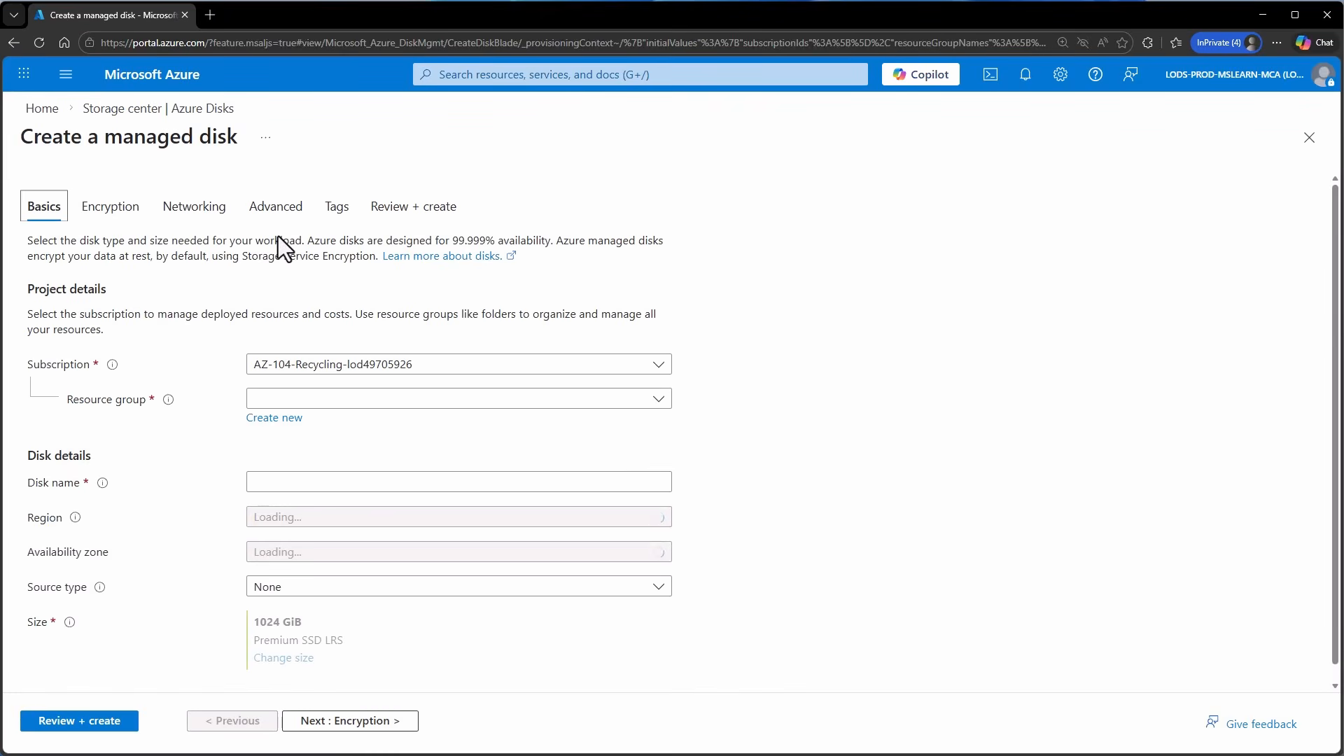
# Create a new resource group named az104-rg3 for the managed disk.
pyautogui.click(404, 409)
pyautogui.click(406, 413)
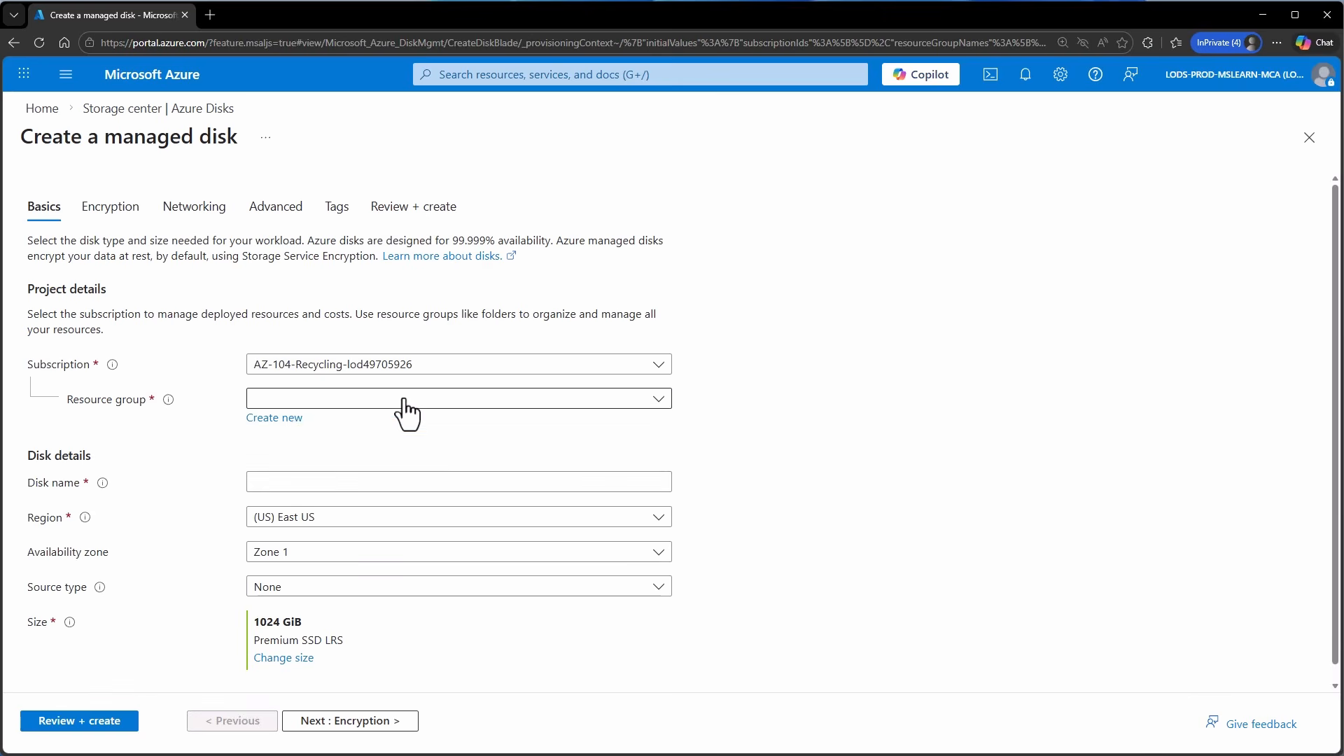
pyautogui.click(288, 419)
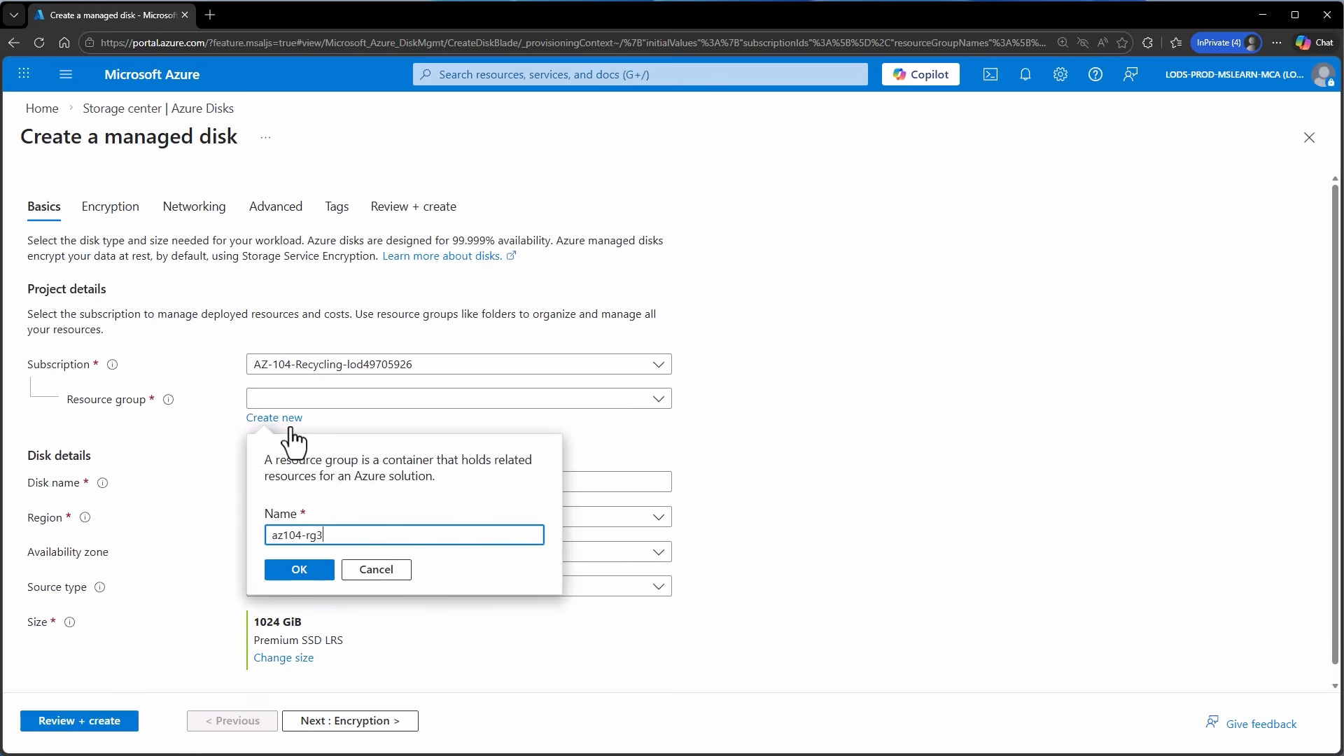
pyautogui.click(313, 570)
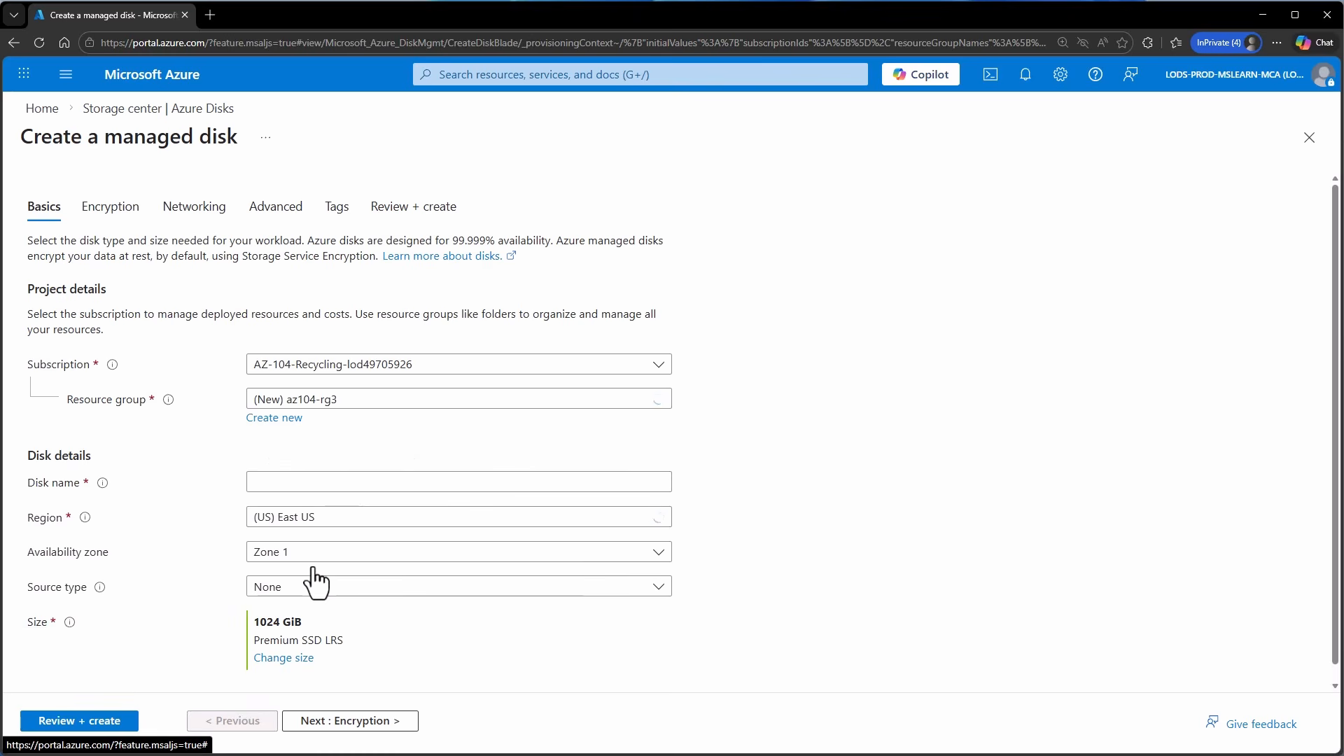
# Name the disk az104-disk1 and set its availability zone to No infrastructure redundancy required.
pyautogui.click(469, 483)
pyautogui.write('az104-disk1')
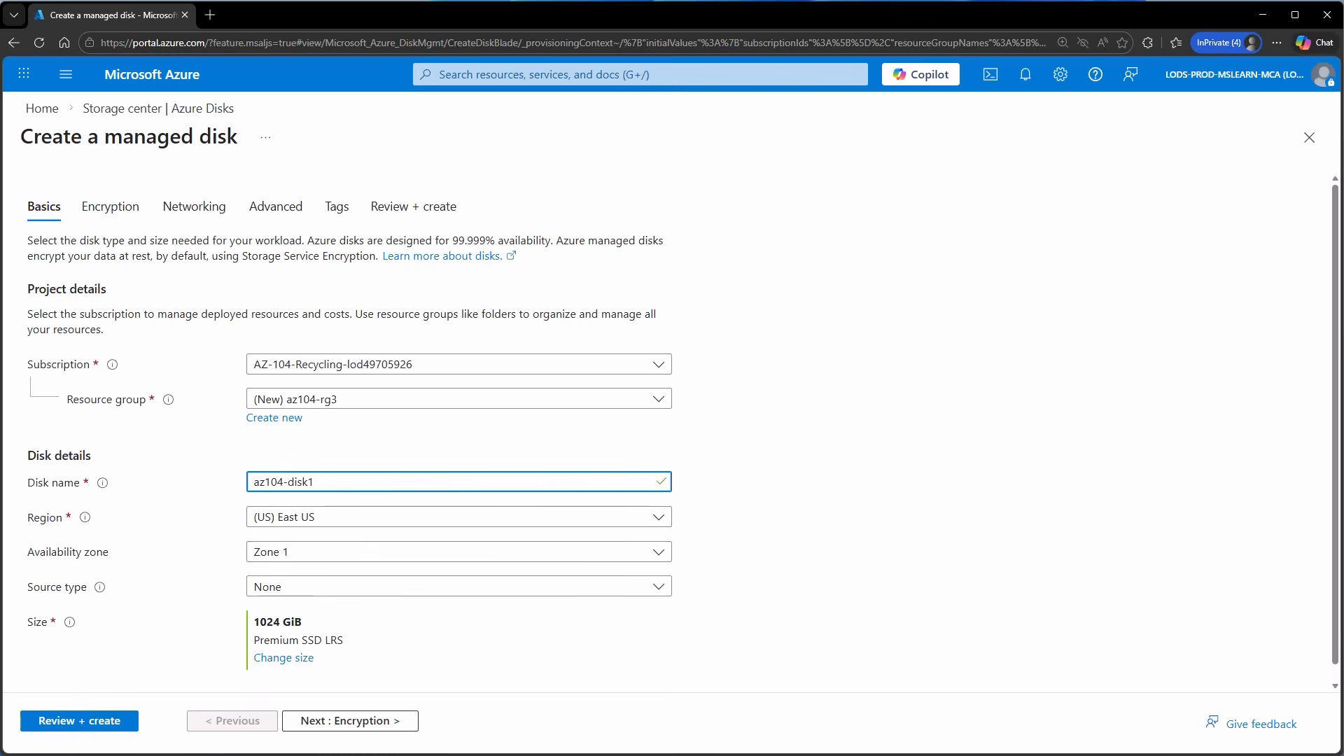
pyautogui.click(476, 556)
pyautogui.click(451, 578)
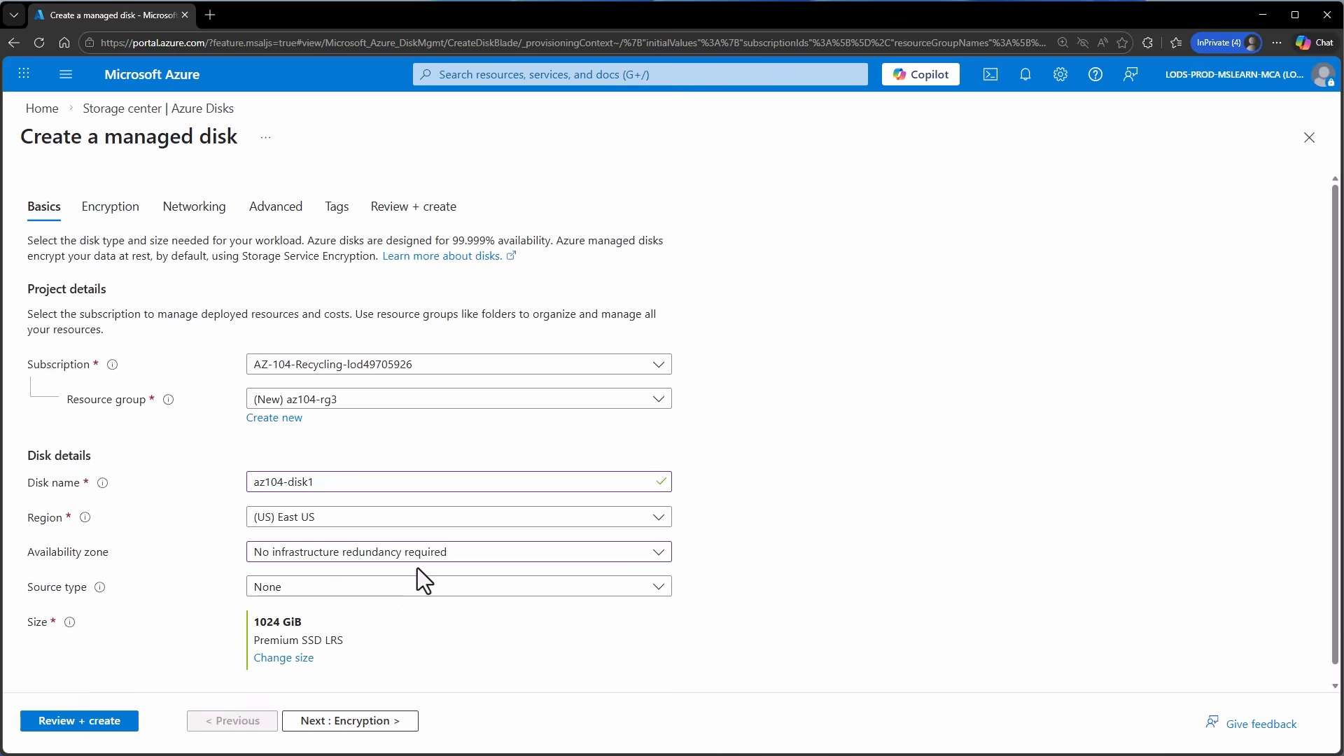
# Set the disk size to 32 GiB in the P4 tier of Premium SSD (locally-redundant storage).
pyautogui.scroll(-1, 421, 653)
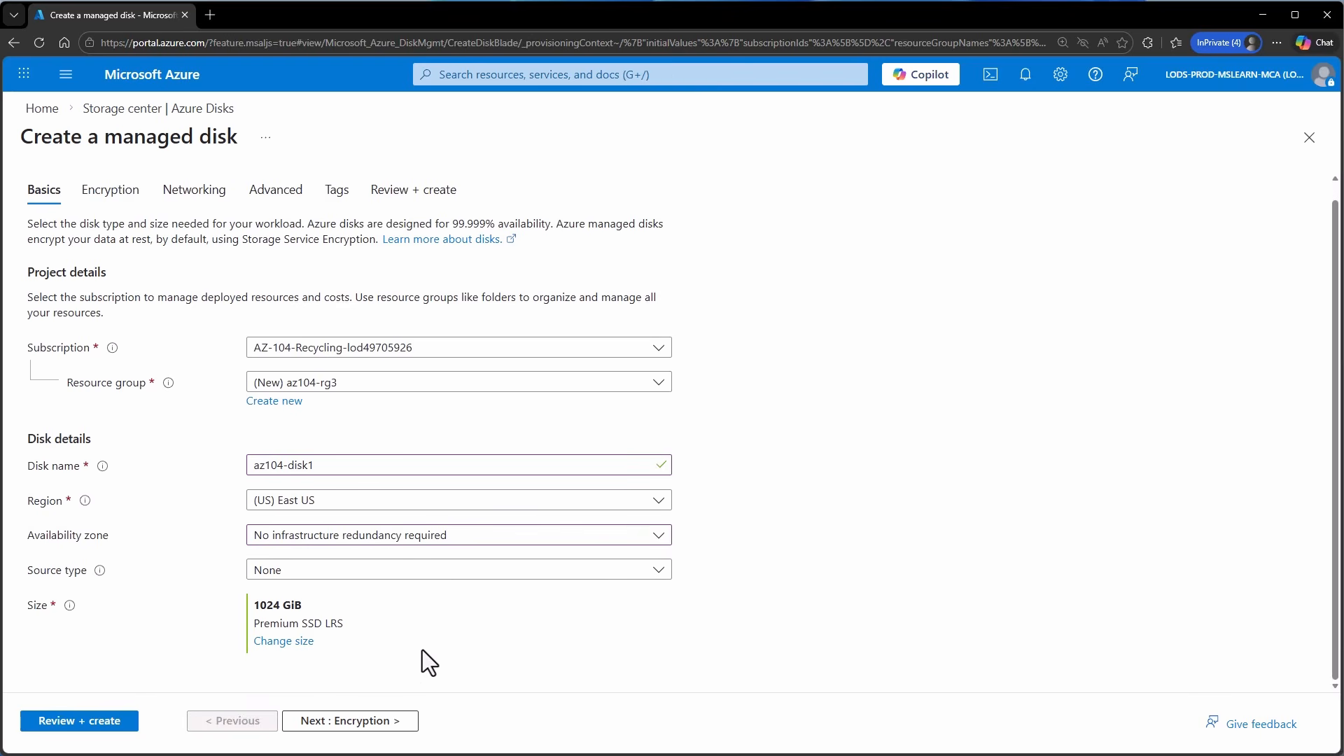
pyautogui.click(299, 643)
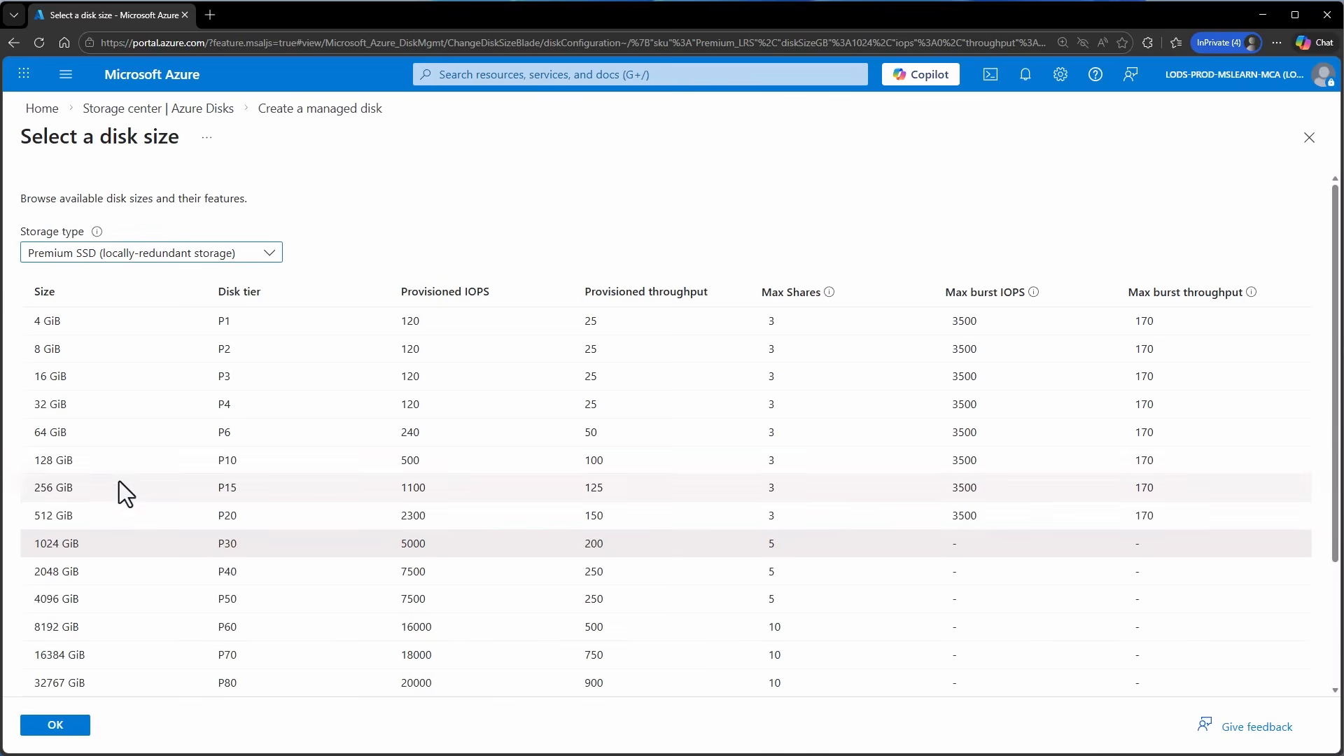
pyautogui.click(85, 403)
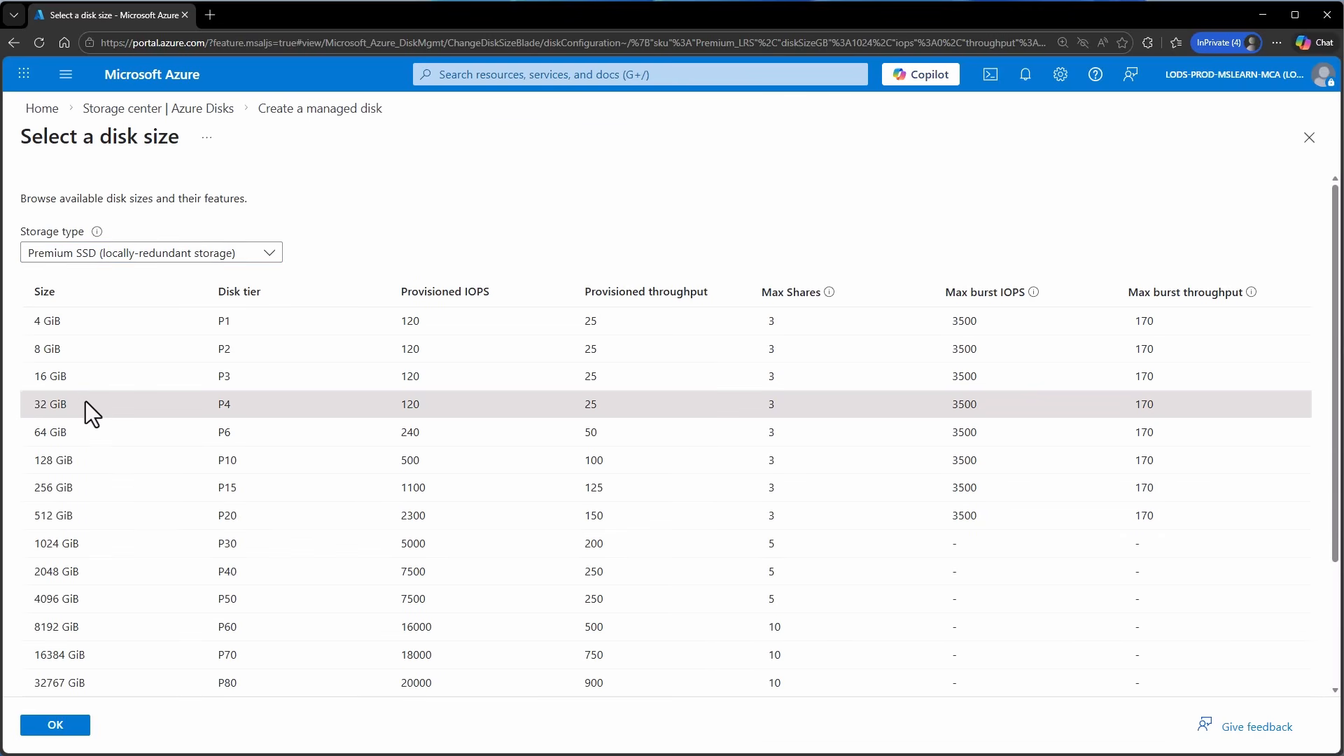
pyautogui.click(57, 727)
# Review and create the managed disk, and open the deployed disk resource.
pyautogui.click(82, 728)
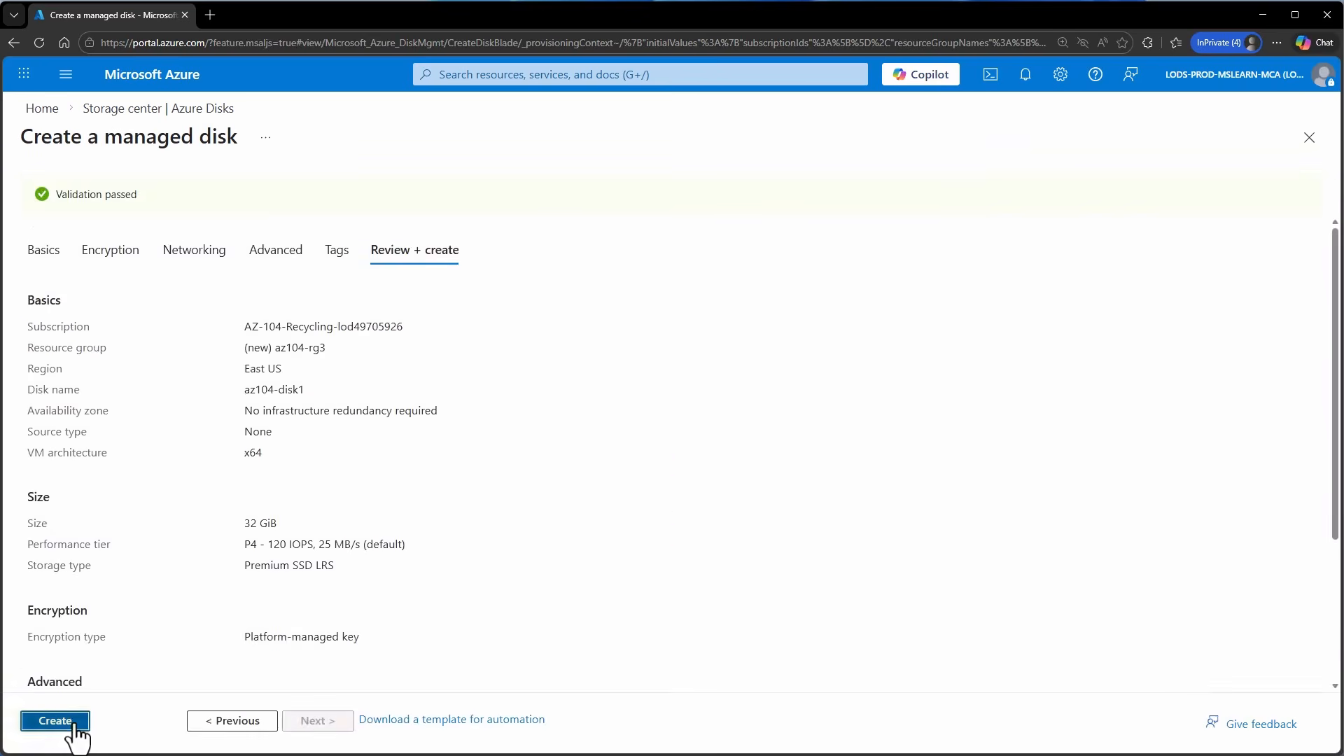
pyautogui.click(74, 722)
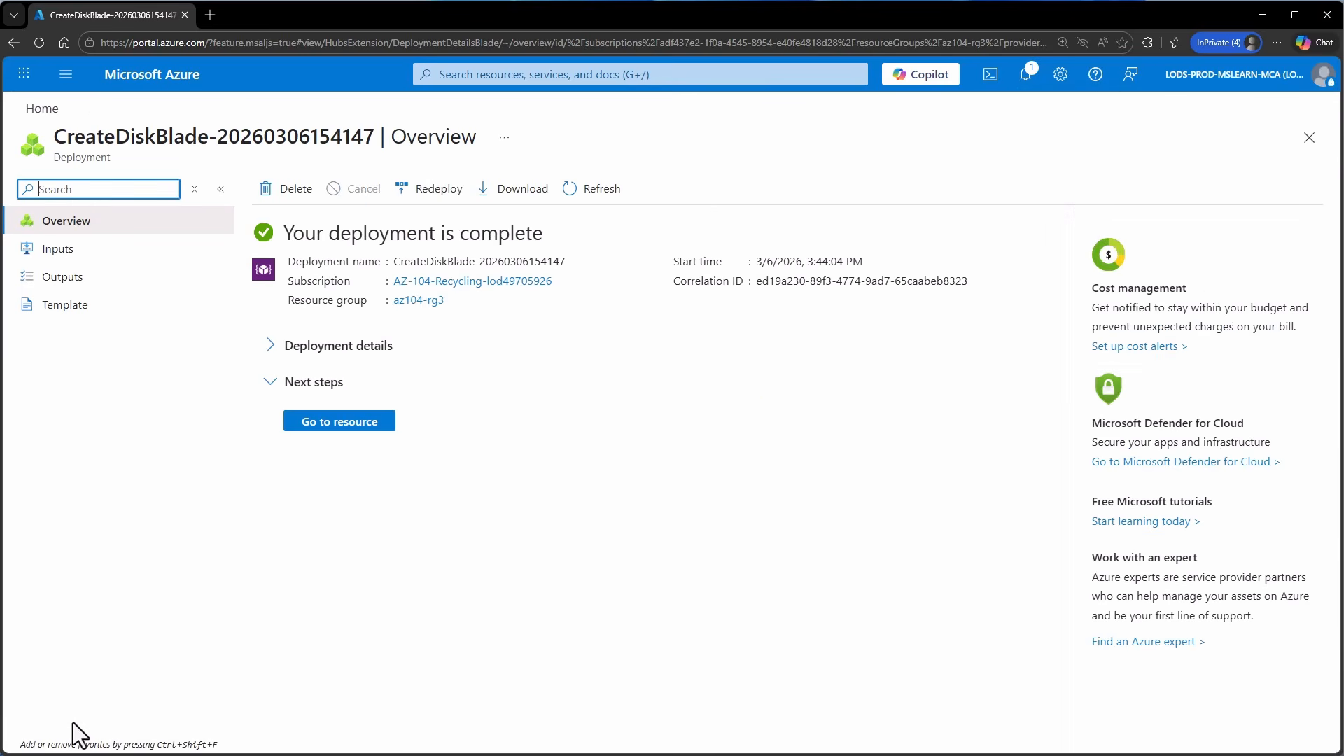
pyautogui.click(343, 423)
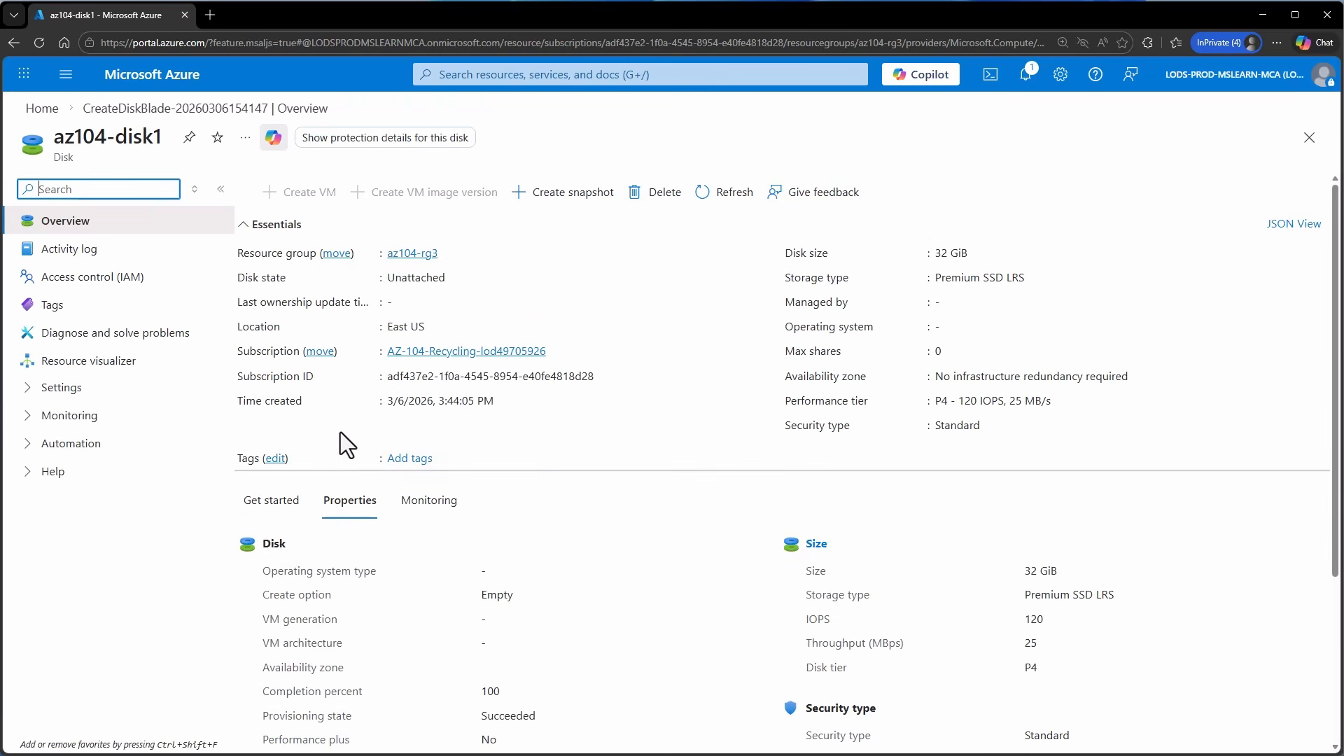
# Open the disk's template export and examine its ARM template and parameters.
pyautogui.click(36, 448)
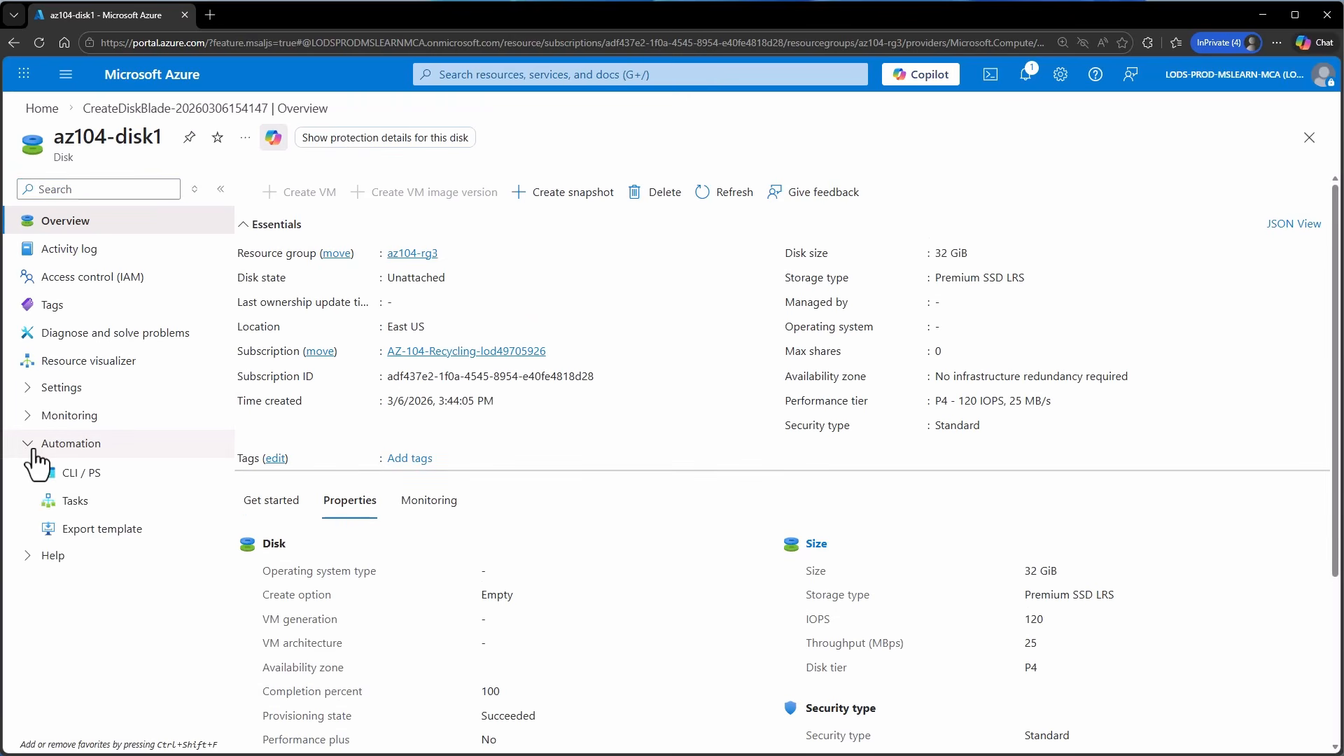
pyautogui.click(112, 530)
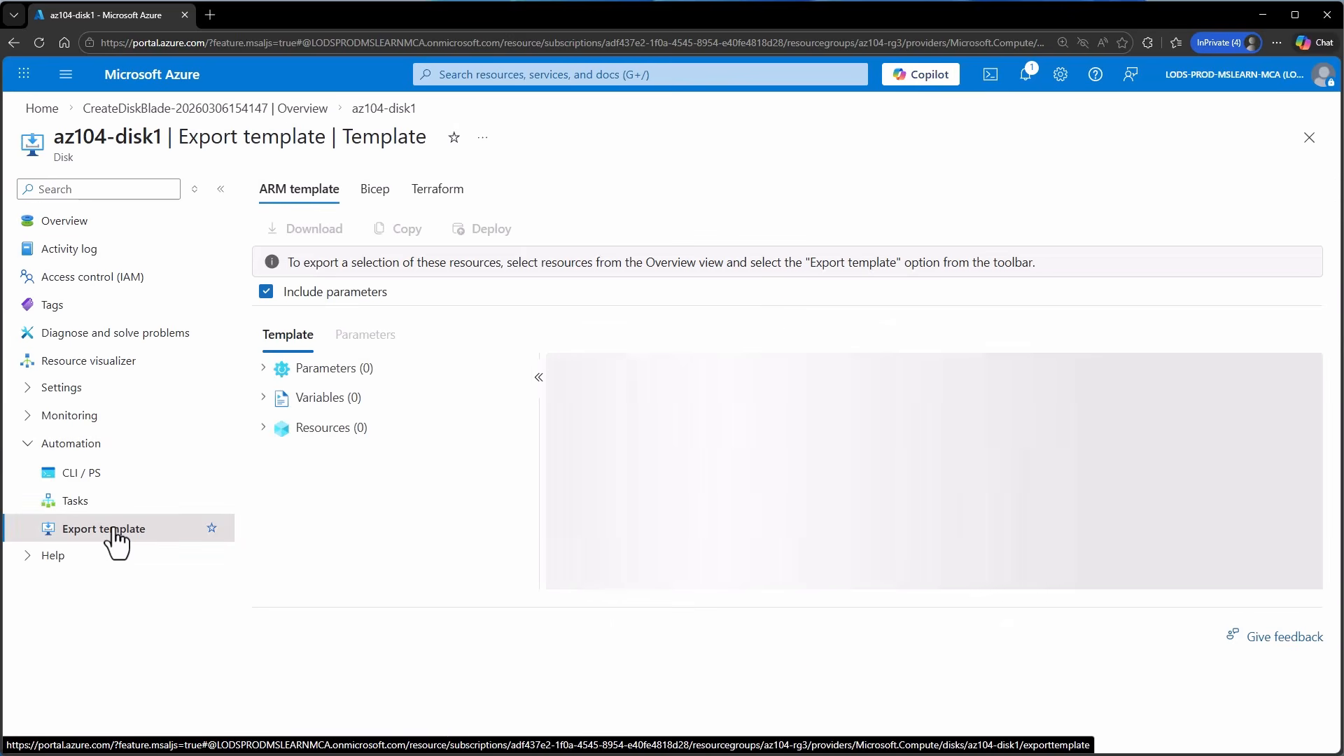
pyautogui.moveTo(1323, 405); pyautogui.dragTo(1134, 392)
pyautogui.click(353, 348)
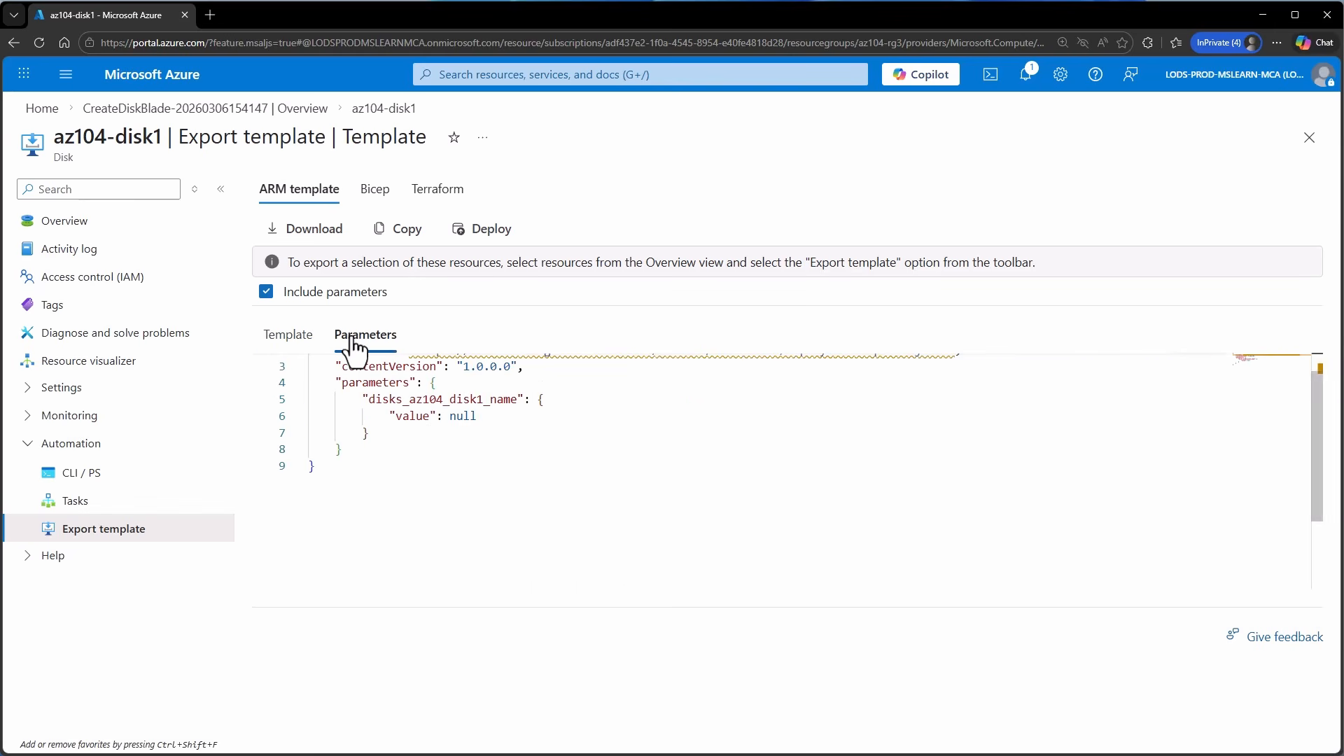
pyautogui.click(312, 338)
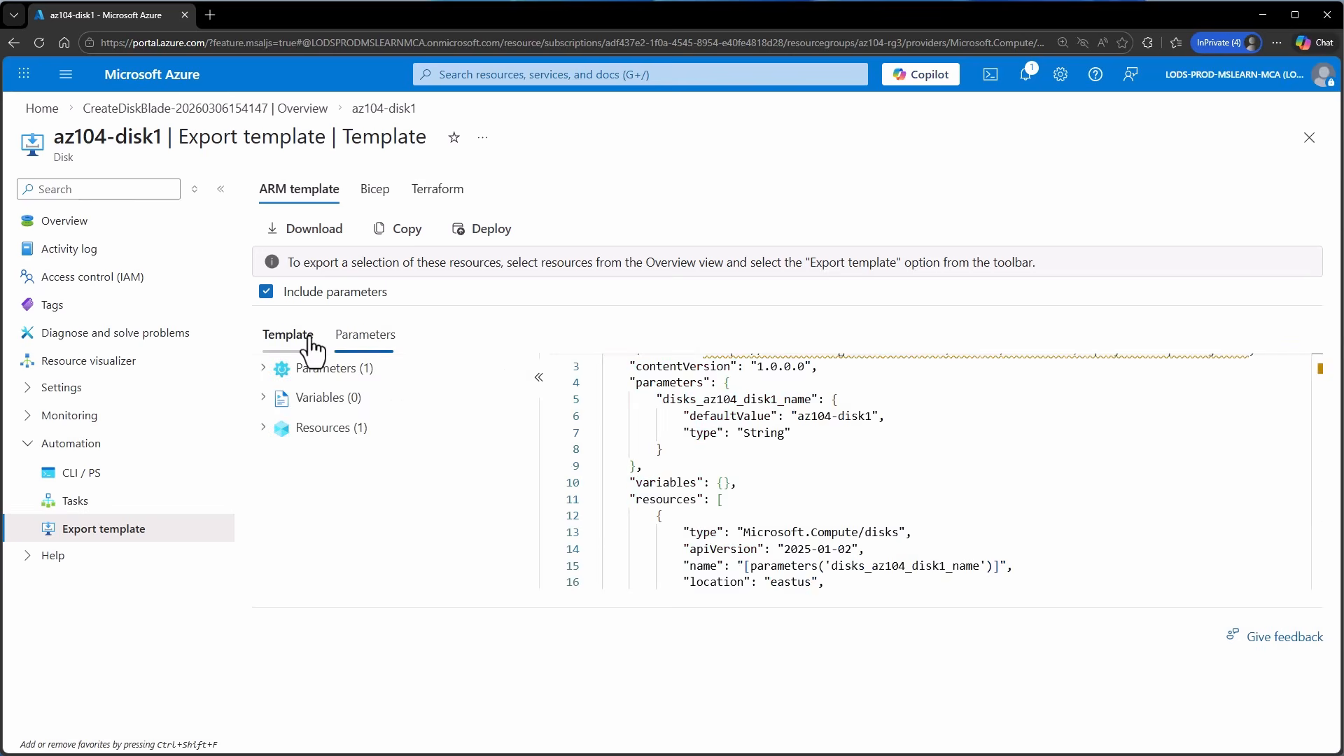
# Download the exported ARM template and parameters files of az104-disk1.
pyautogui.click(314, 229)
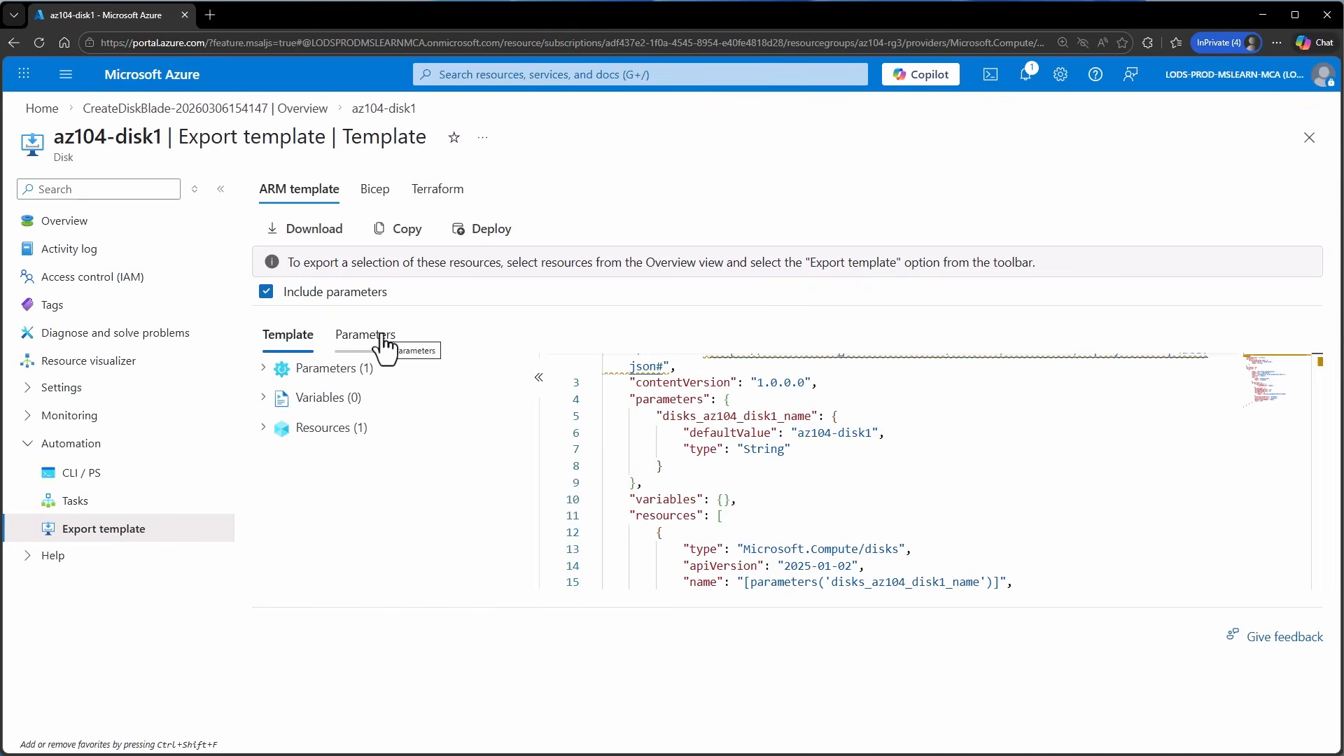
pyautogui.click(383, 336)
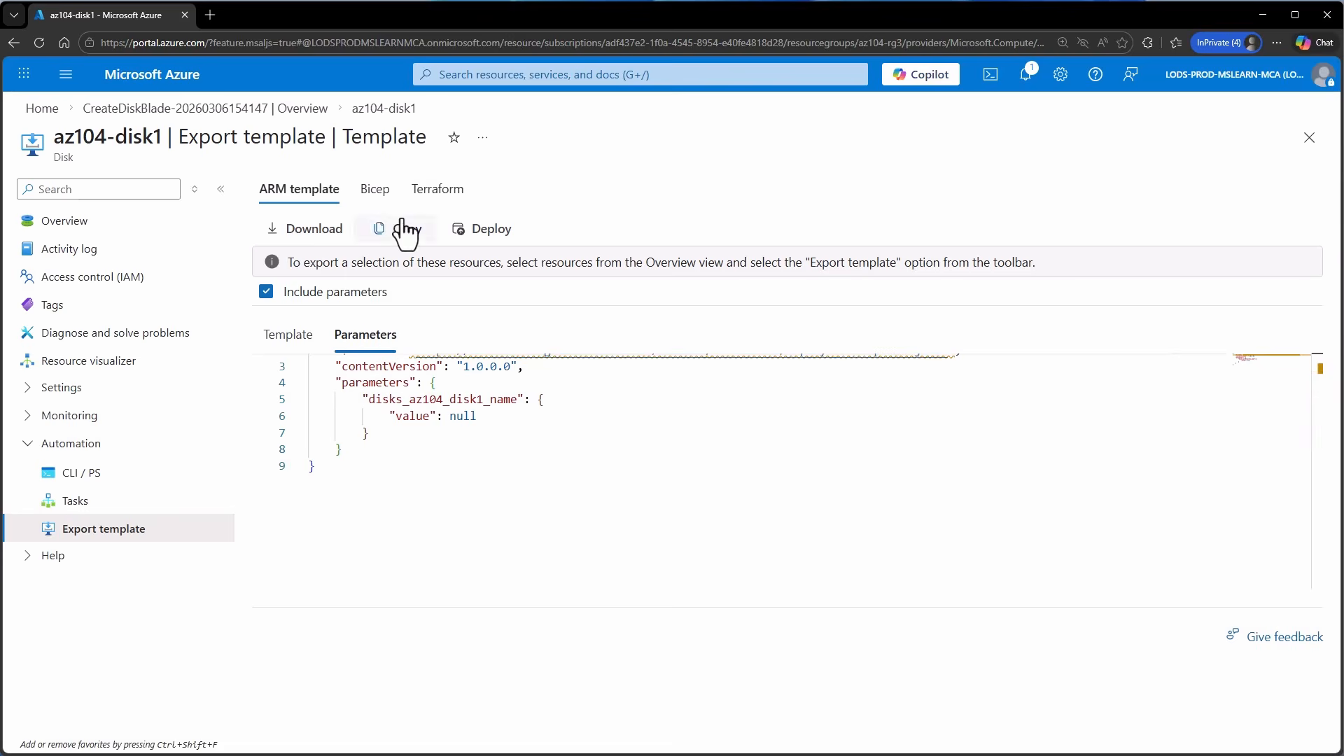
pyautogui.click(301, 235)
# Find the service "Deploy a custom template" and start building a custom template in the editor.
pyautogui.click(568, 77)
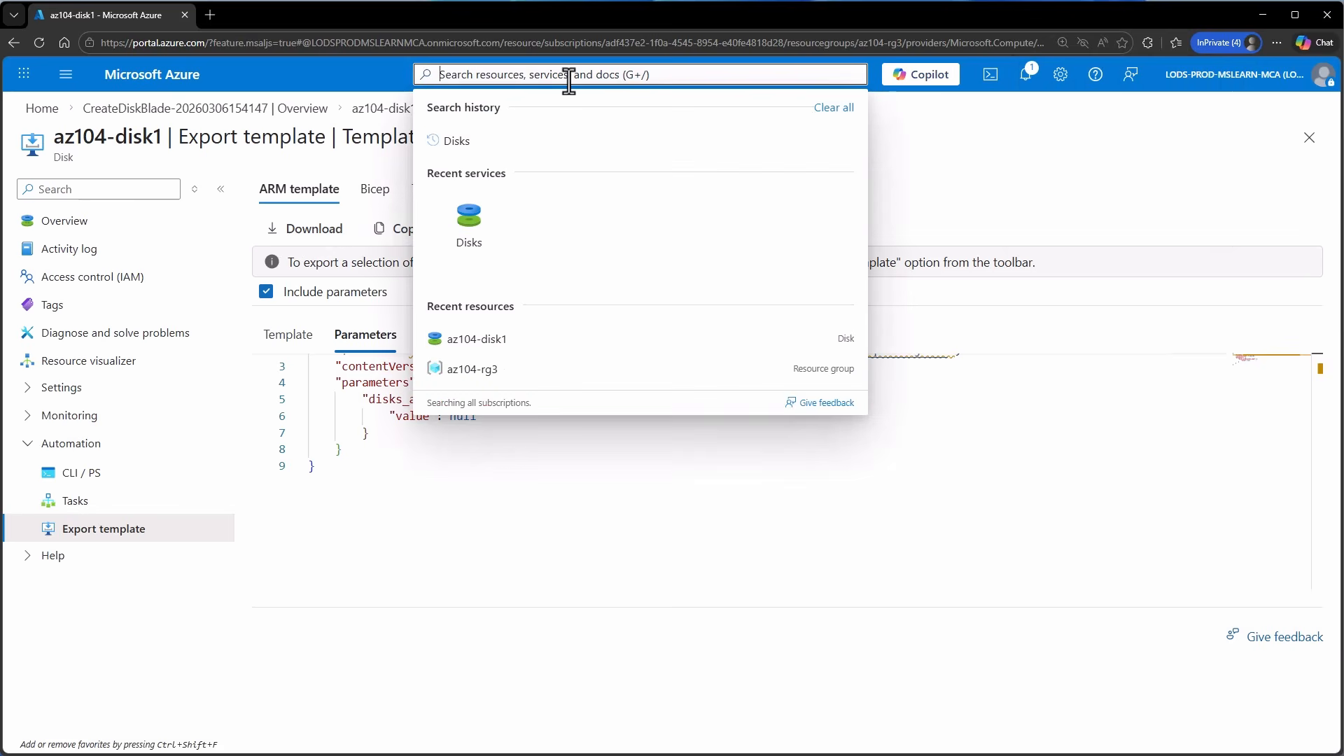
pyautogui.write('Deploy a custom template')
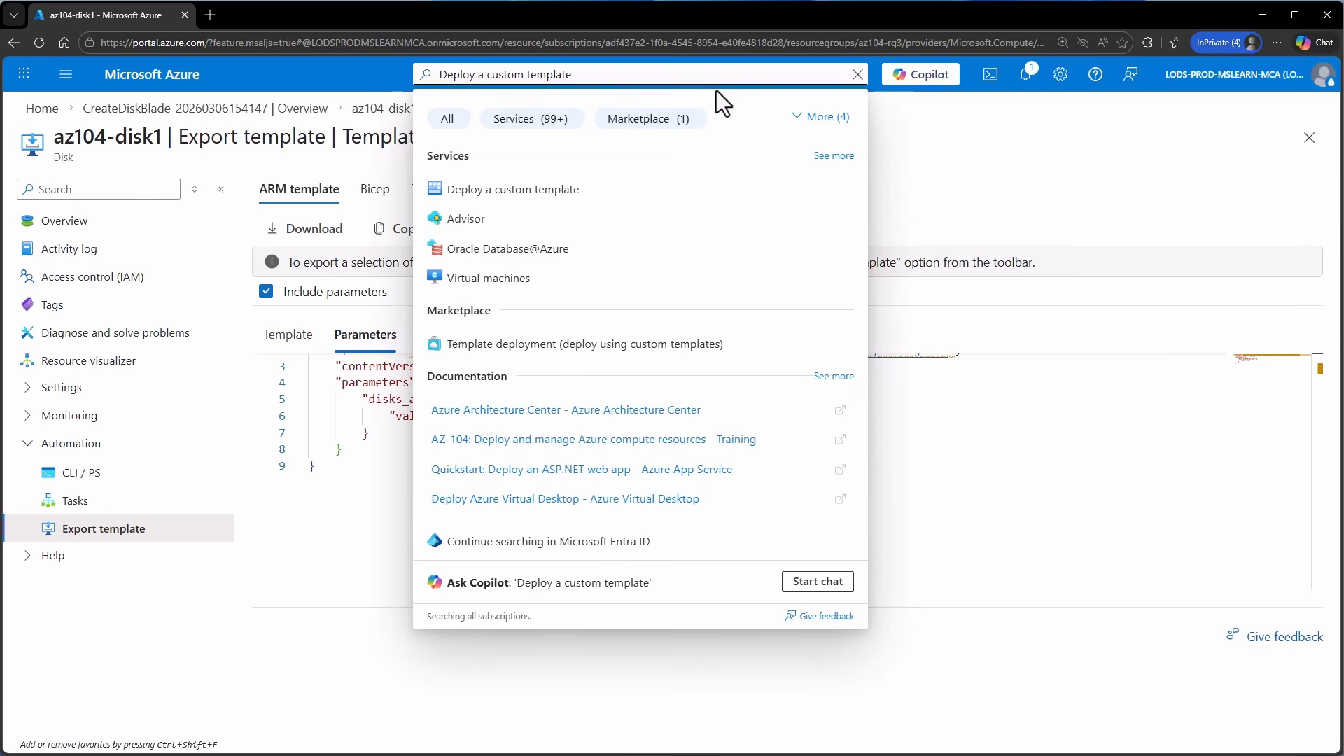
pyautogui.click(587, 191)
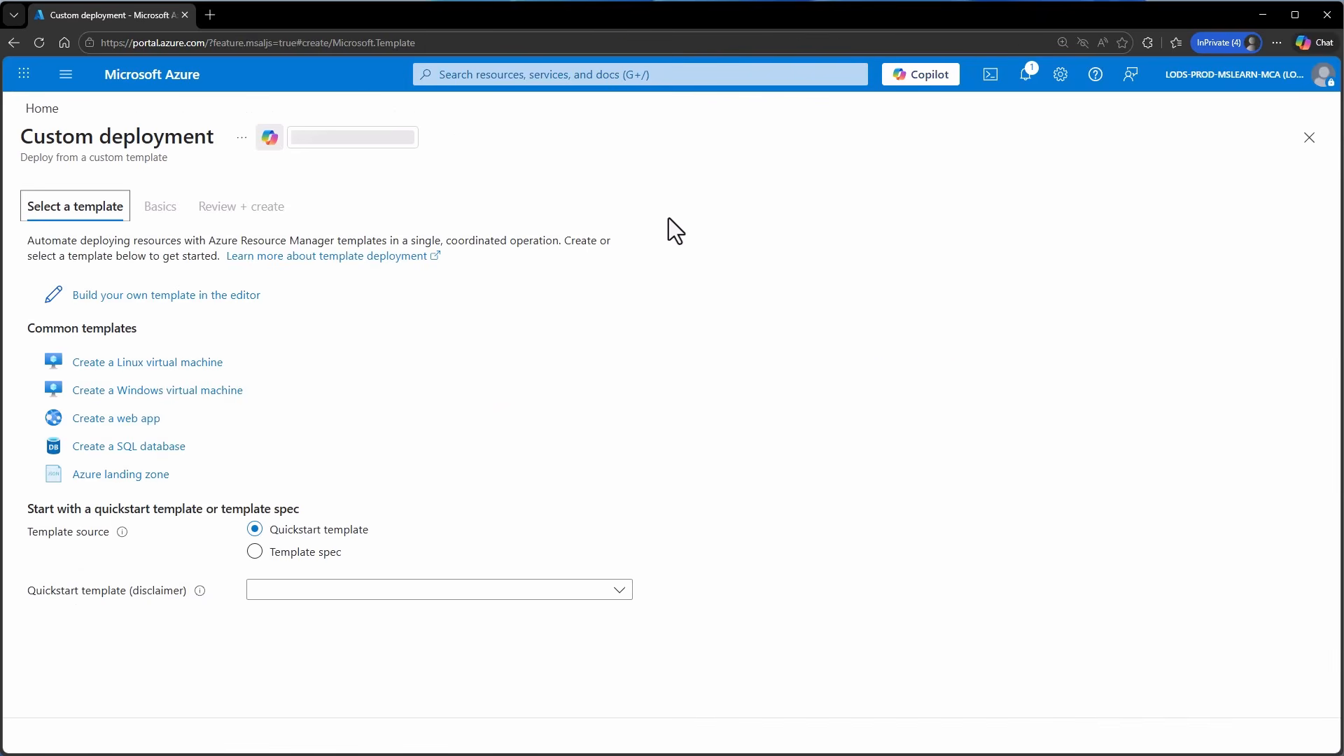
pyautogui.click(251, 297)
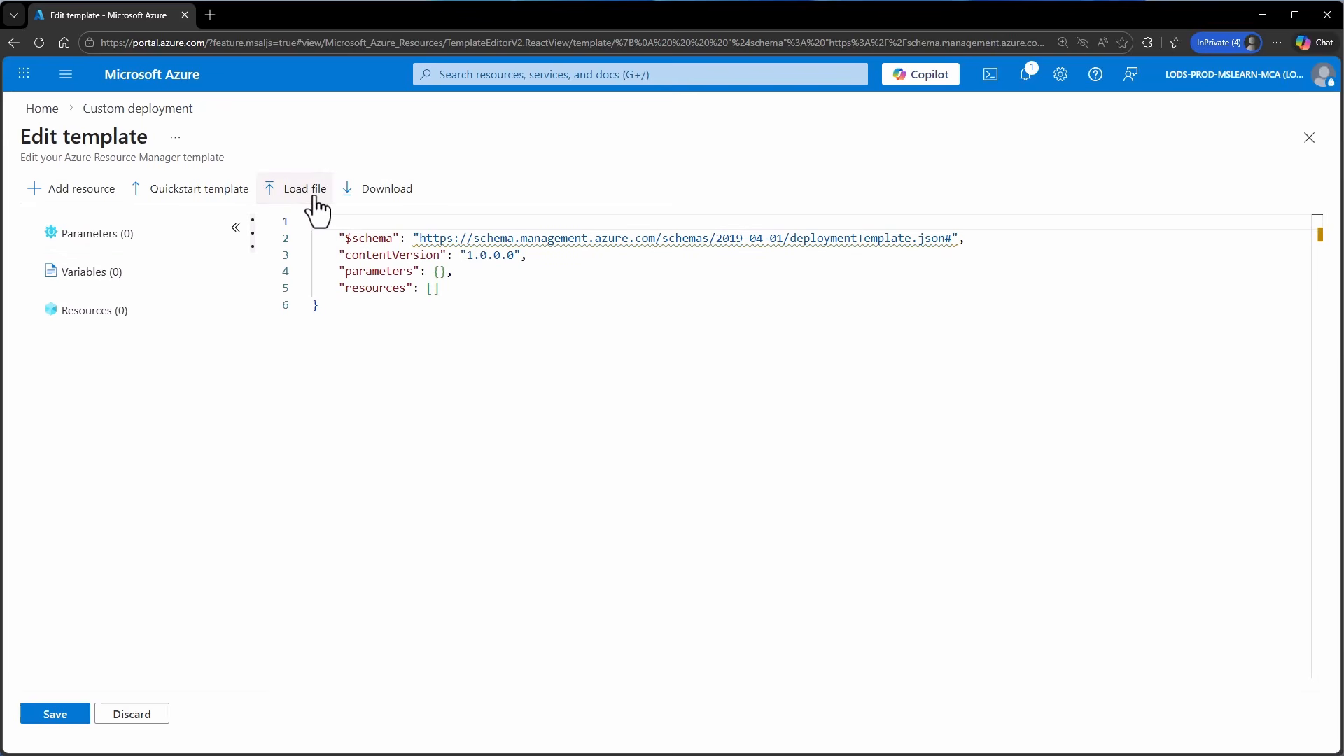
# Load template.json from the Downloads folder into the template editor.
pyautogui.click(266, 193)
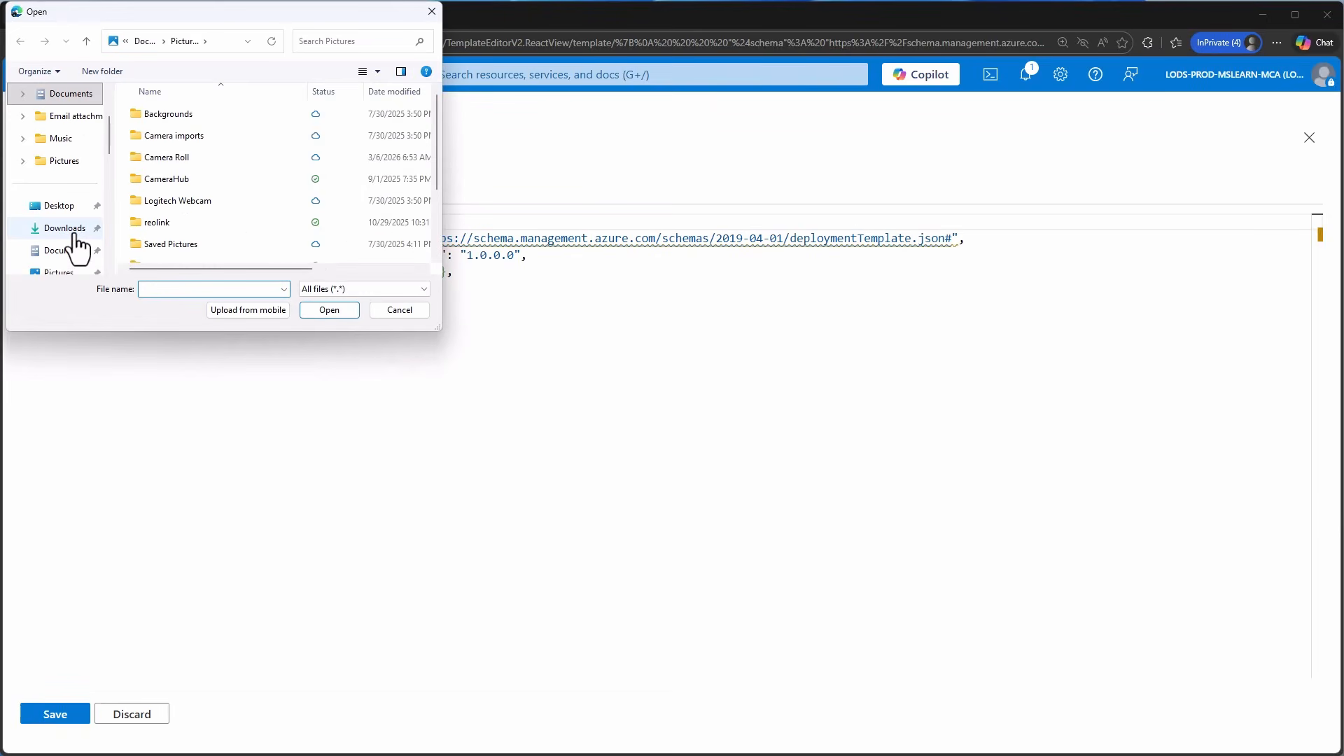
pyautogui.click(74, 235)
pyautogui.doubleClick(172, 153)
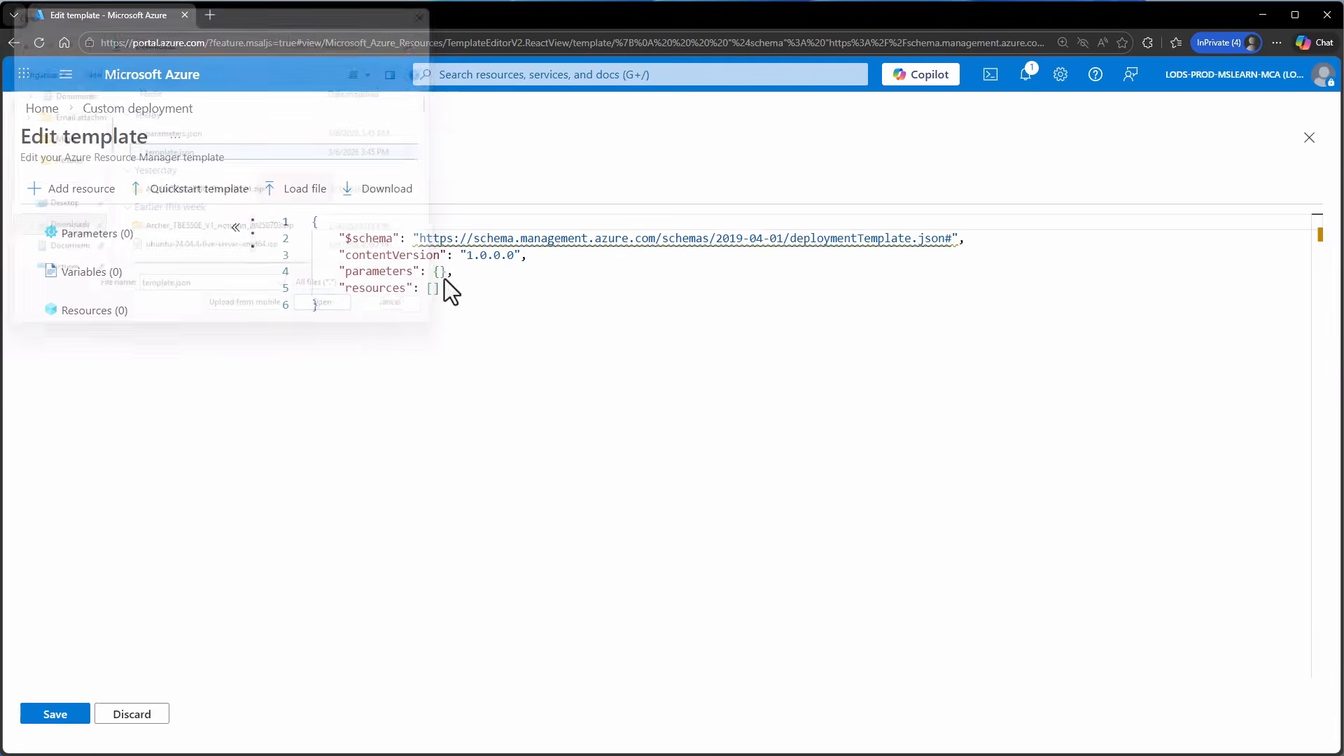
# Set the default value of the template's disk_name parameter to az104-disk2 and save the template.
pyautogui.moveTo(509, 305); pyautogui.dragTo(573, 304)
pyautogui.press('BackSpace')
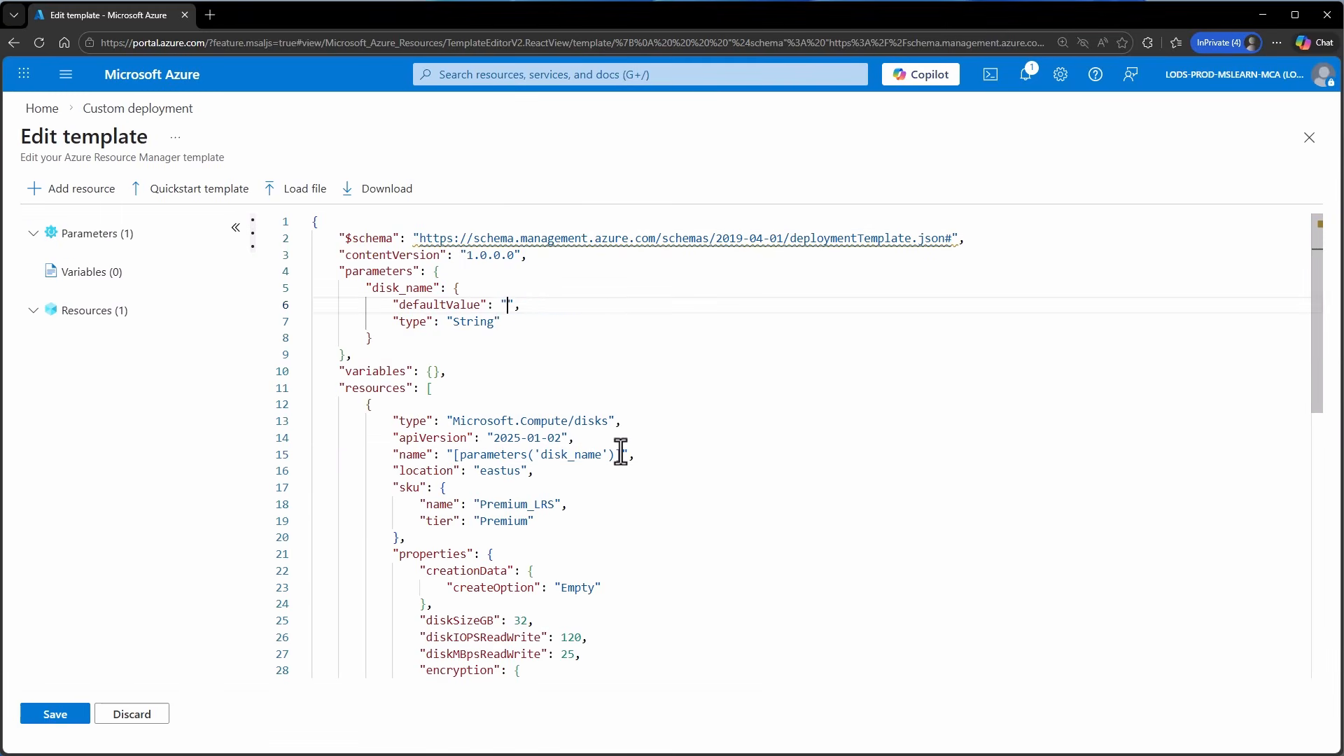
pyautogui.write('az104-disk2')
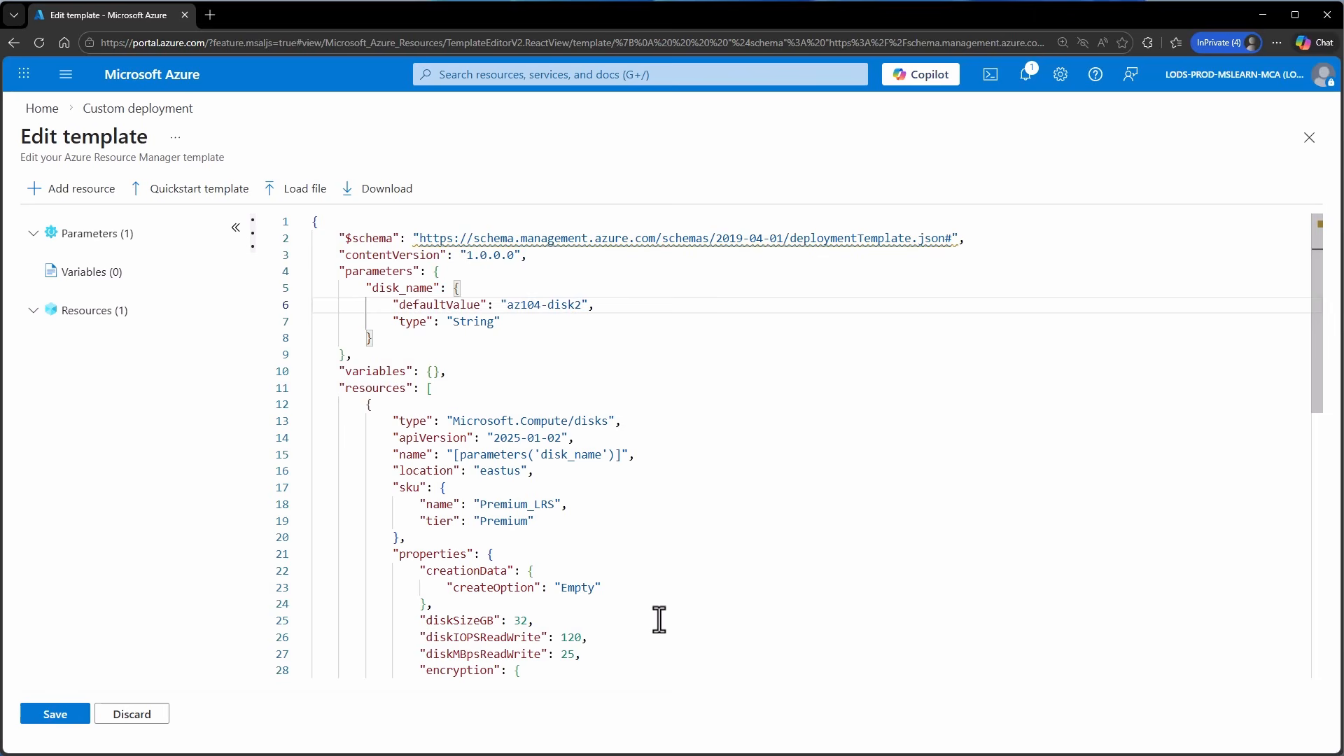
pyautogui.scroll(-3, 659, 619)
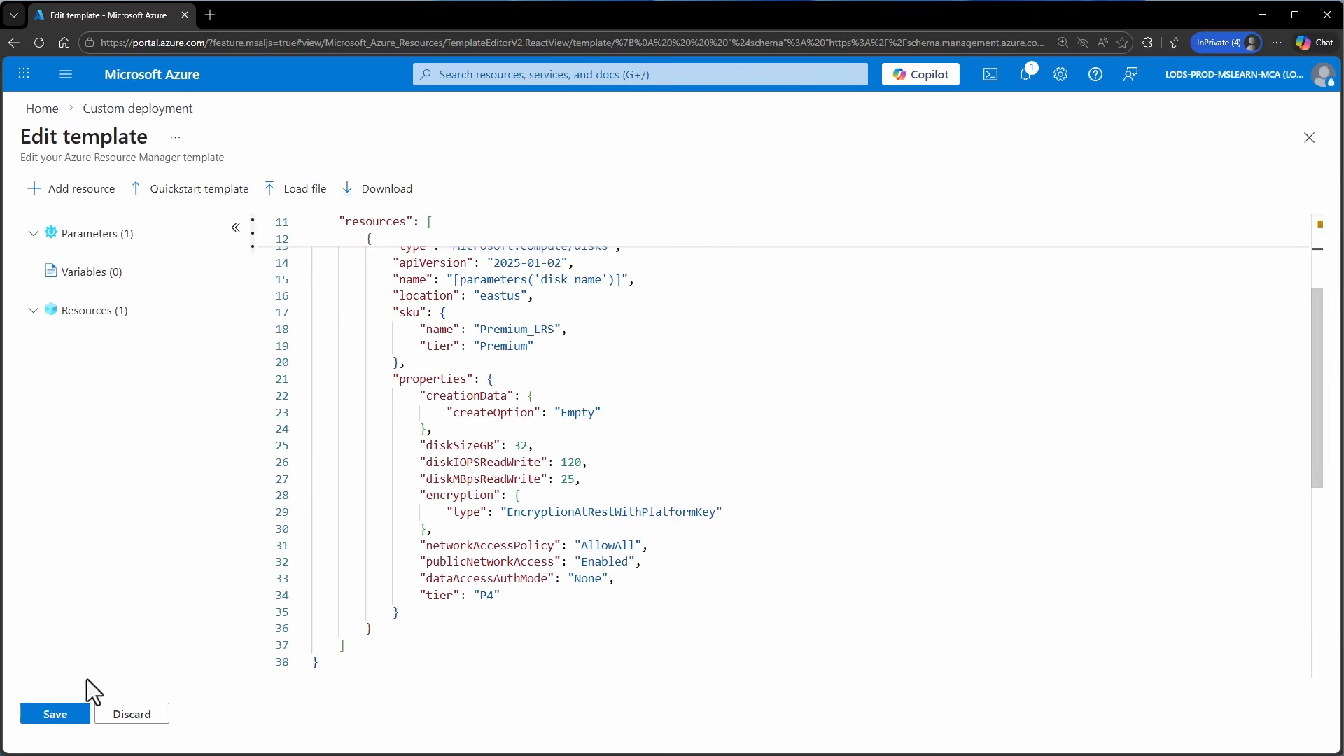
pyautogui.click(54, 718)
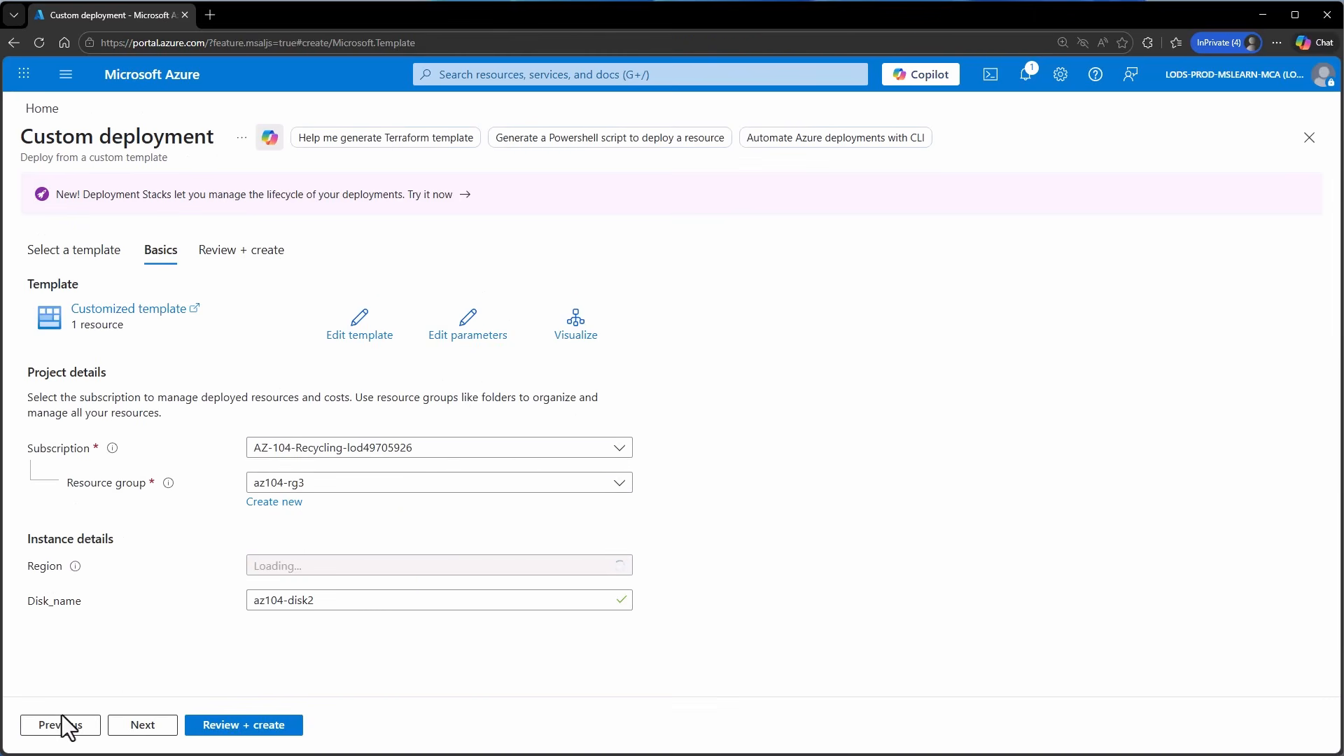
# Open the deployment's parameters for editing and load parameters.json from the Downloads folder.
pyautogui.click(468, 338)
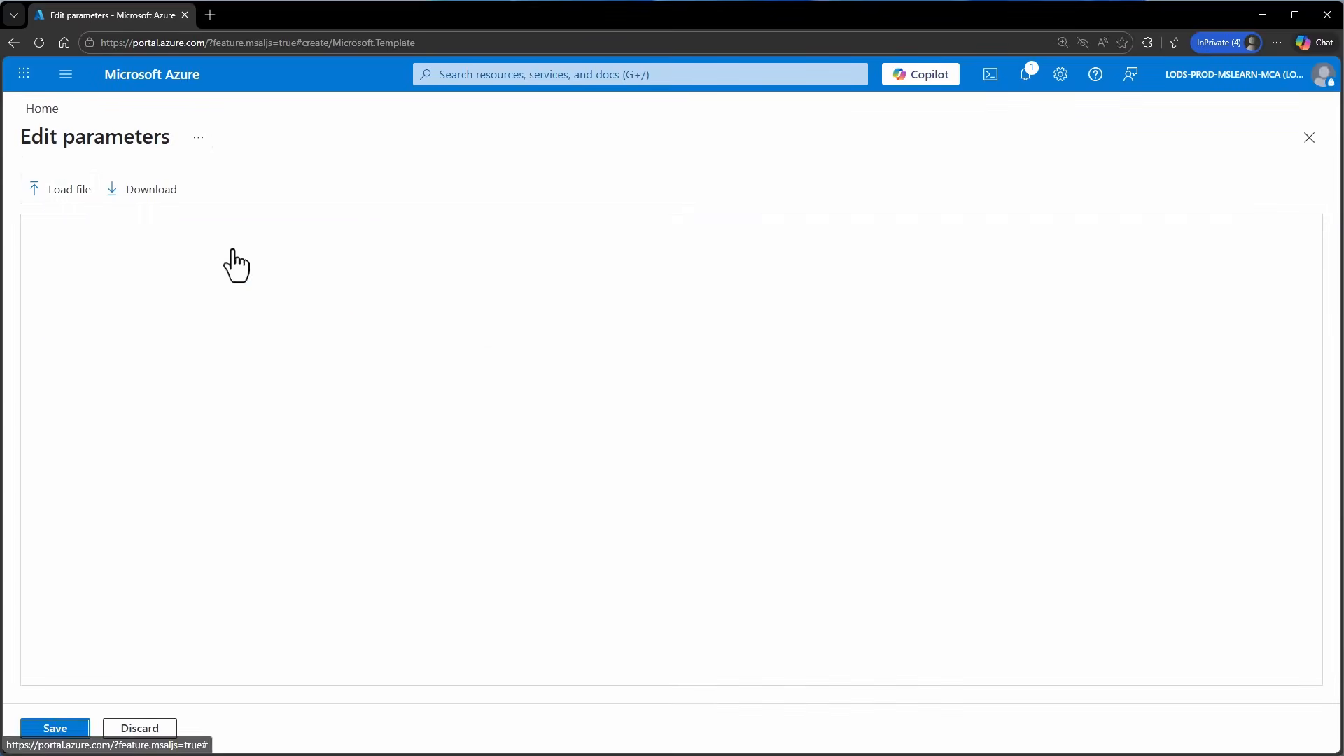
pyautogui.click(62, 189)
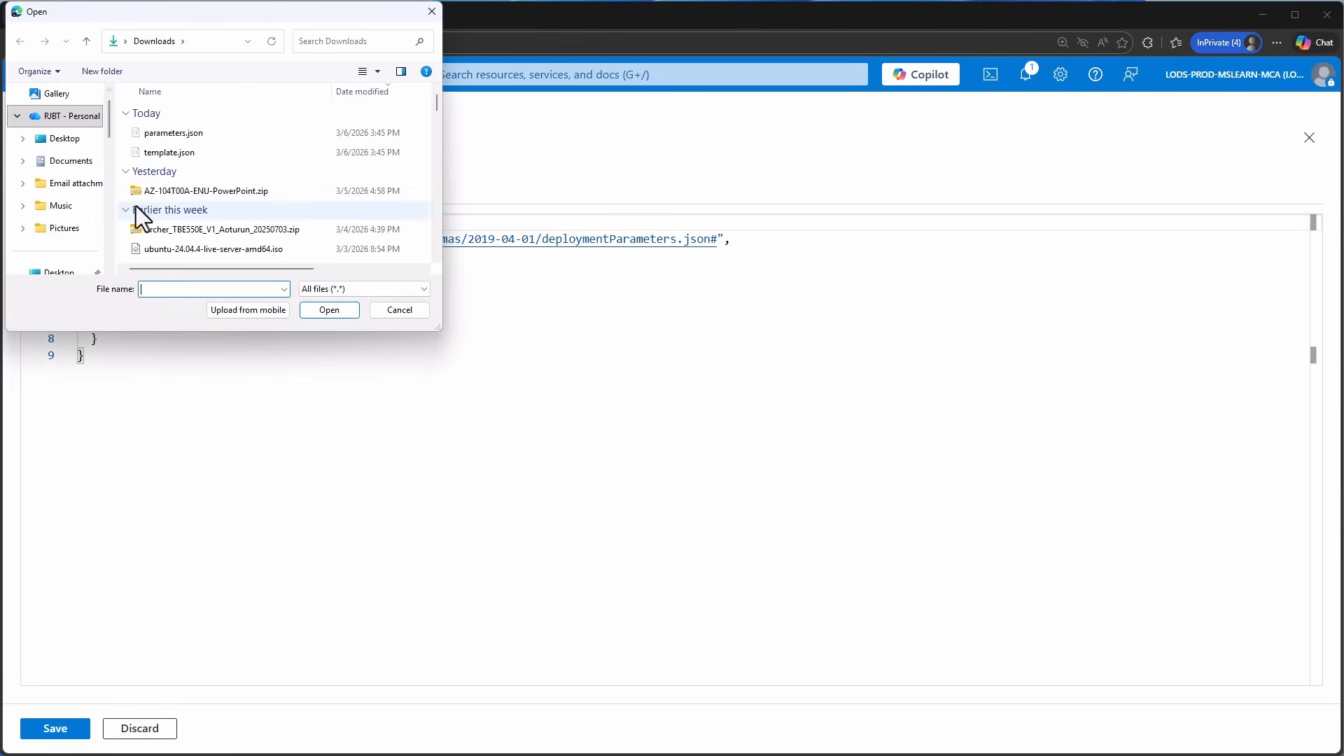
pyautogui.doubleClick(173, 134)
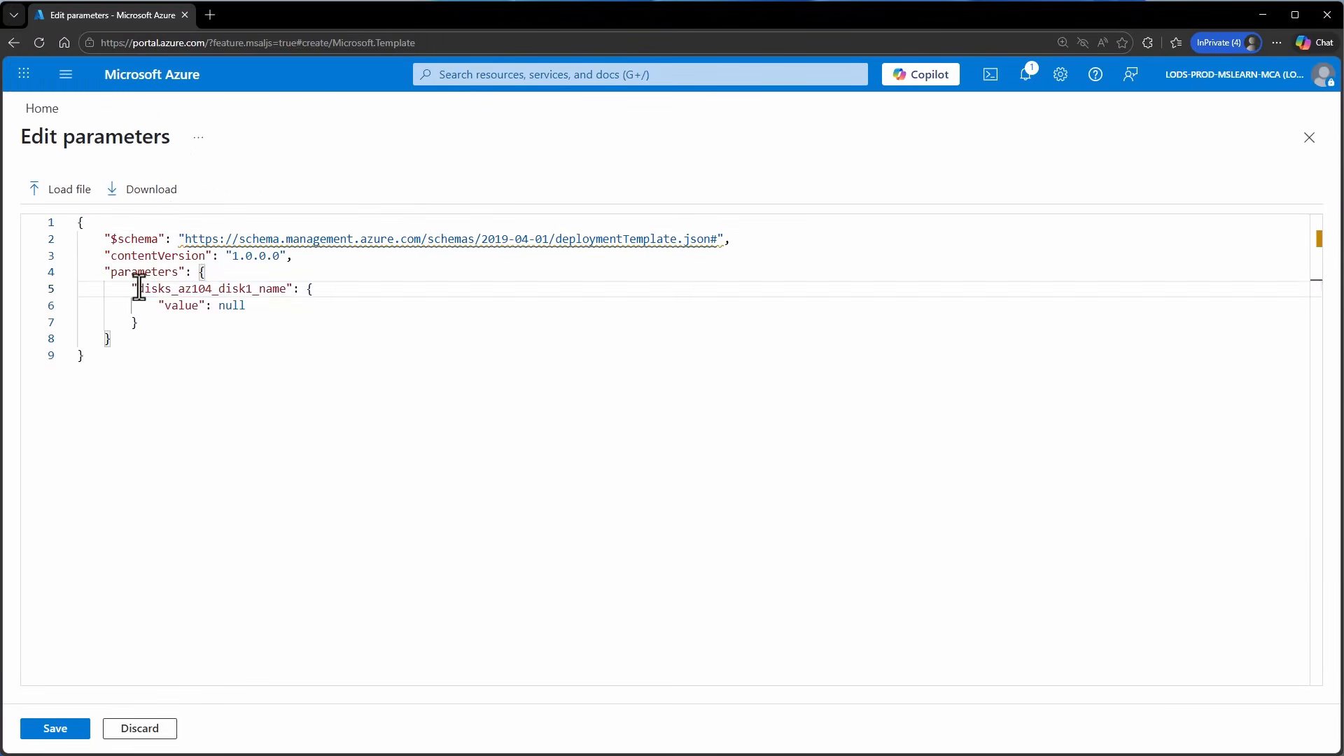
# Replace the parameter name disks_az104_disk1_name in the loaded parameters and save them.
pyautogui.moveTo(138, 289); pyautogui.dragTo(259, 288)
pyautogui.write('disk_')
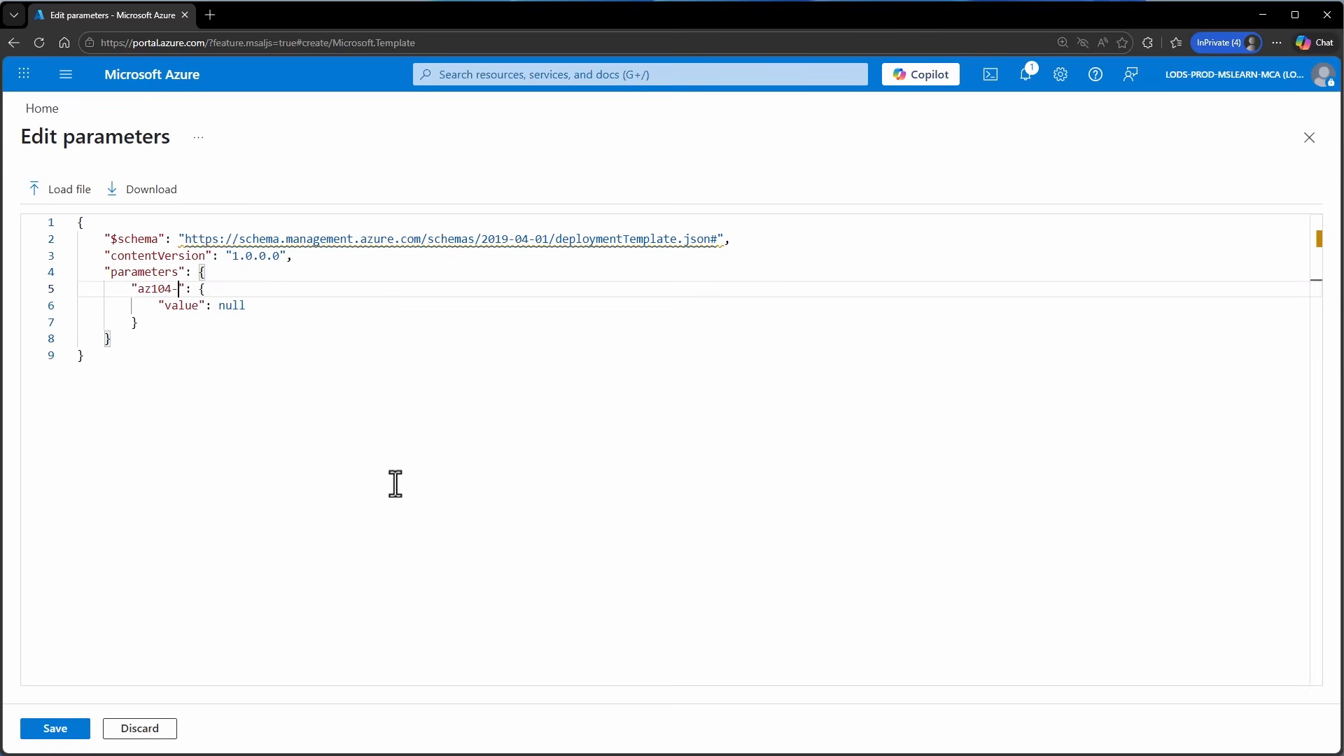
pyautogui.click(60, 728)
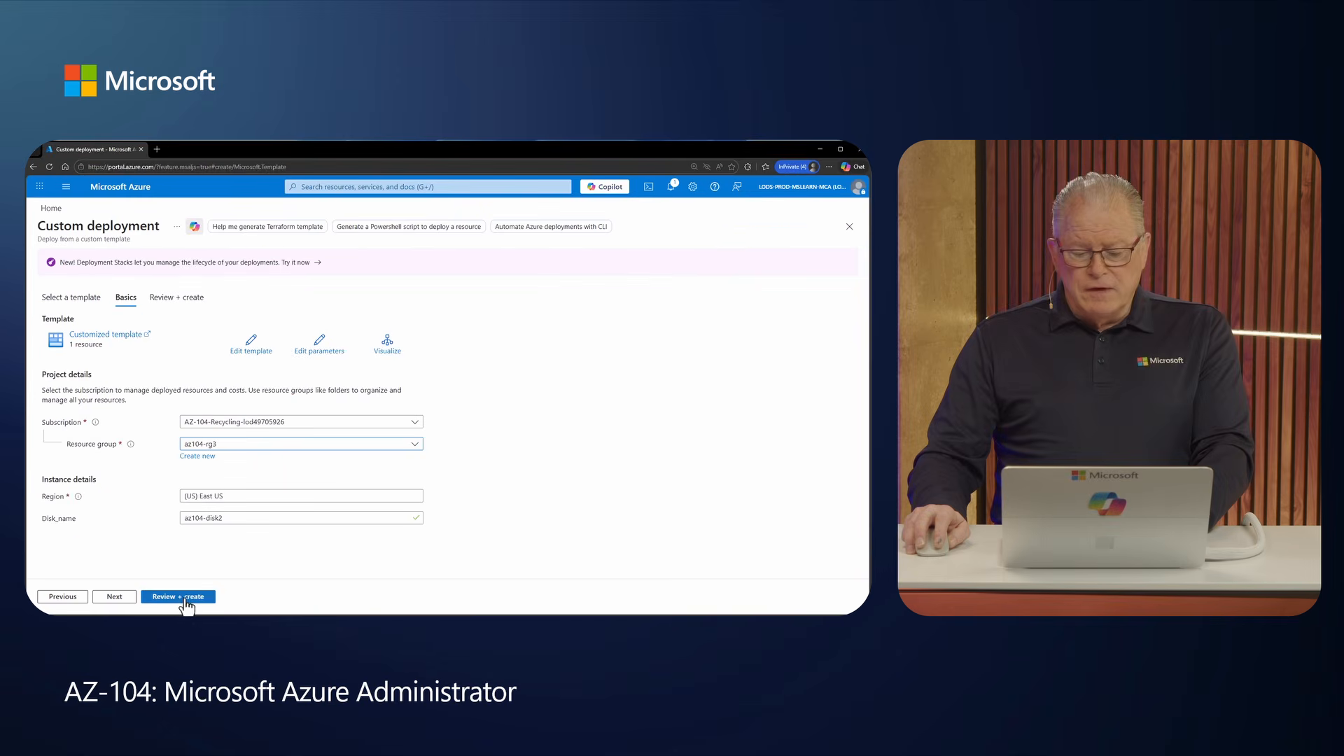
# Review and create the az104-disk2 deployment, and show the deployment history of resource group az104-rg3.
pyautogui.click(171, 596)
pyautogui.click(168, 599)
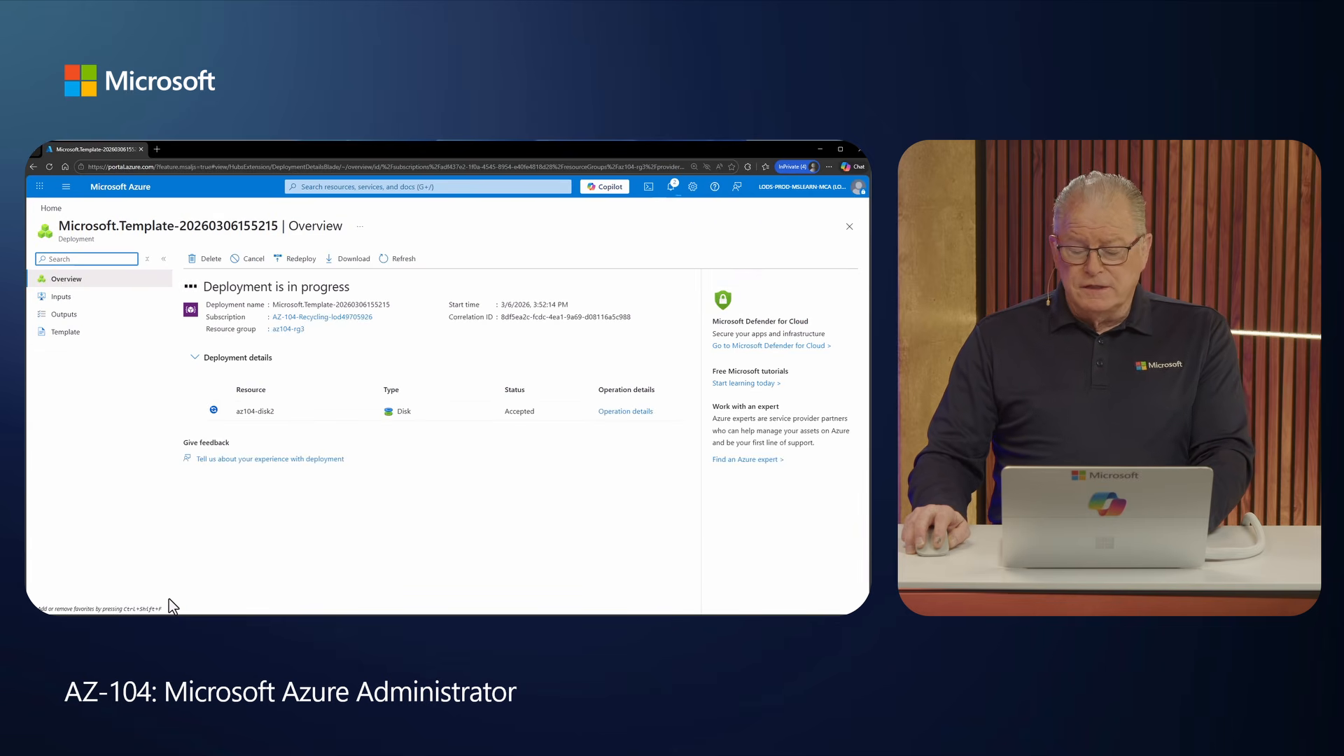
pyautogui.click(245, 407)
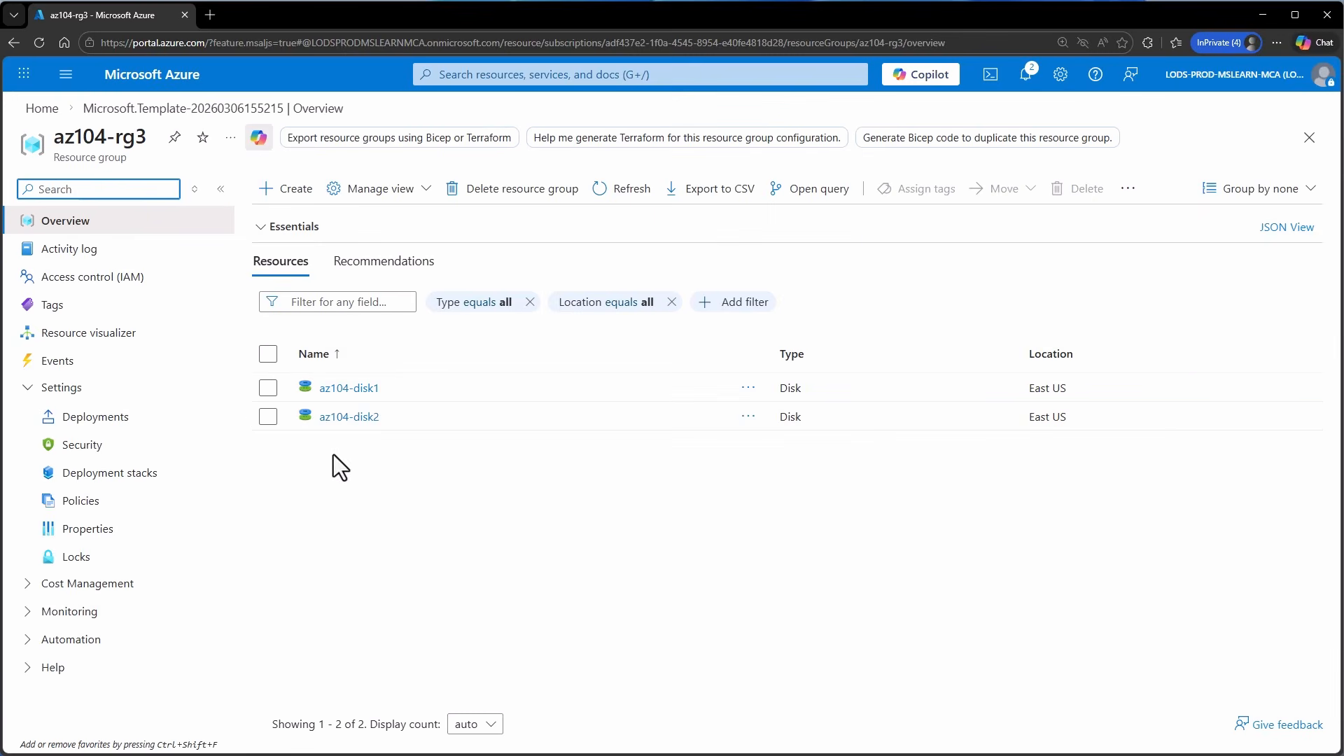
pyautogui.click(96, 418)
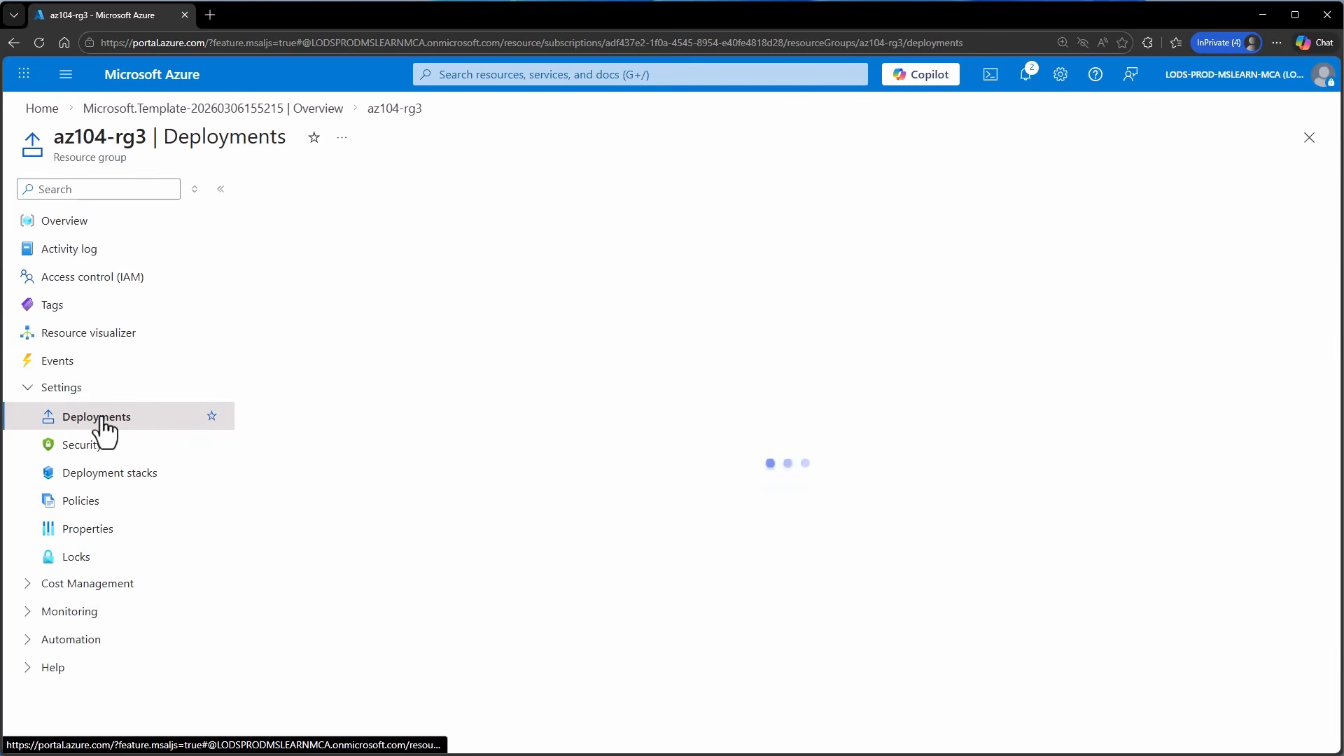
# Start a Bash Cloud Shell session without a storage account, using the AZ-104-Recycling subscription.
pyautogui.click(991, 76)
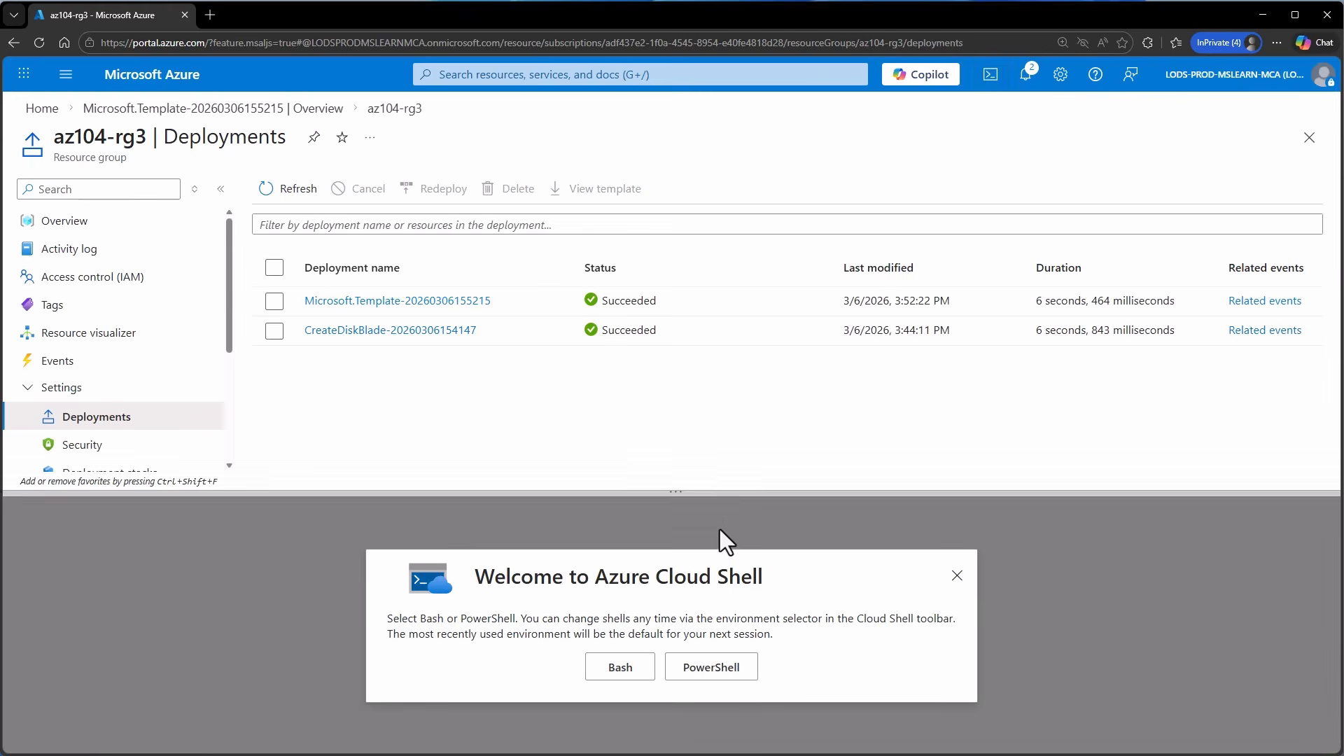
pyautogui.click(641, 674)
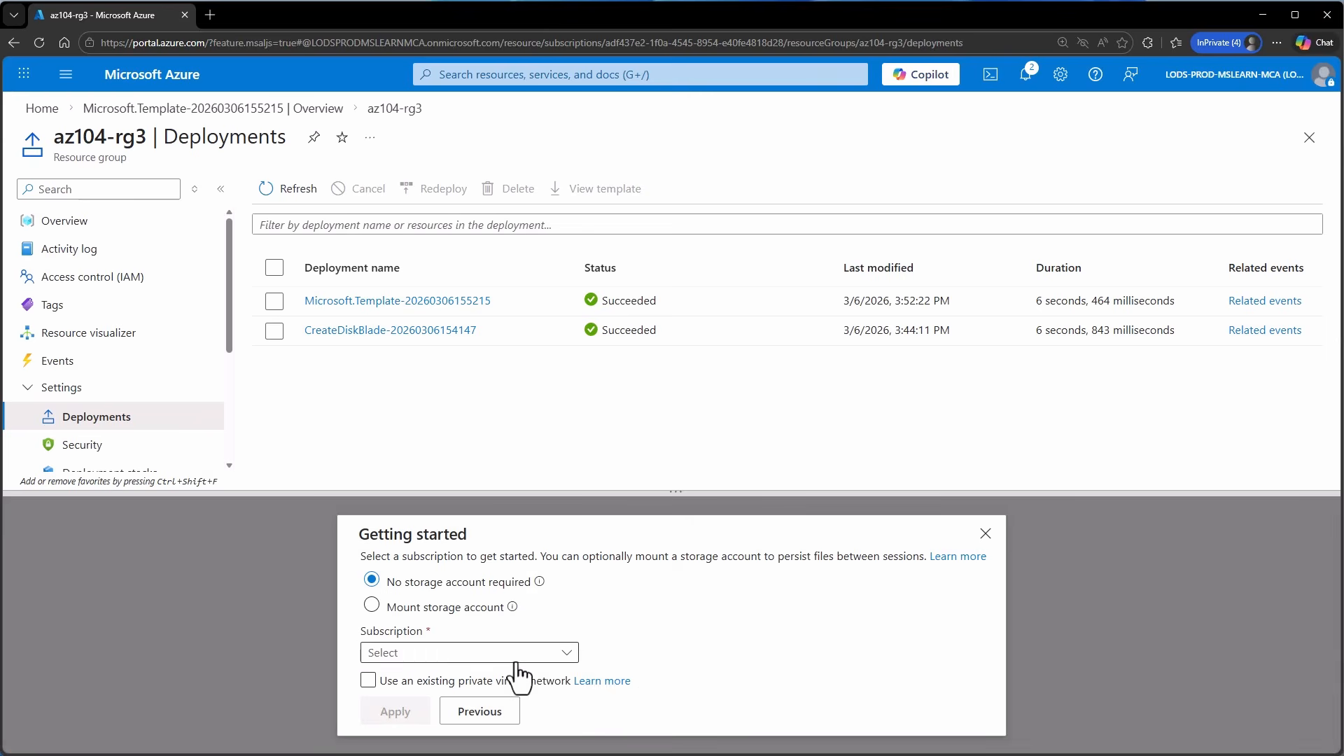
pyautogui.click(493, 657)
pyautogui.click(449, 714)
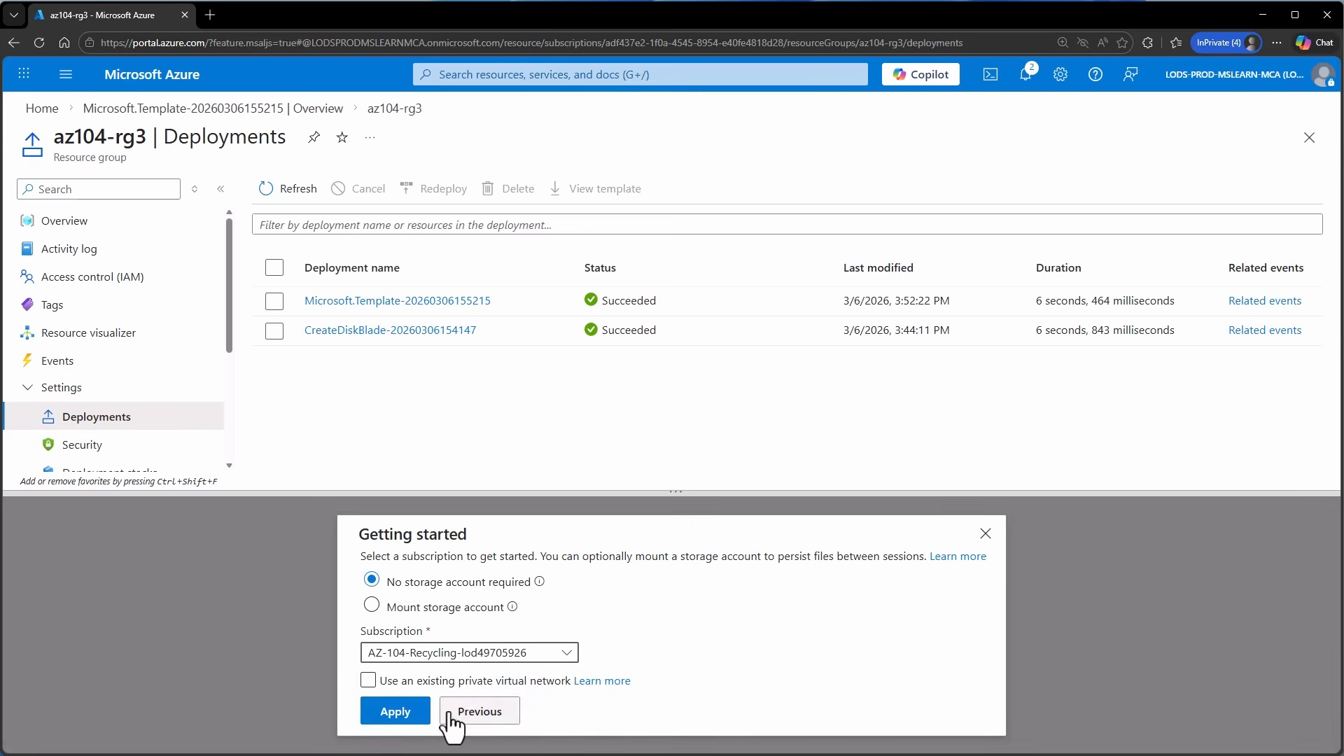
pyautogui.click(396, 711)
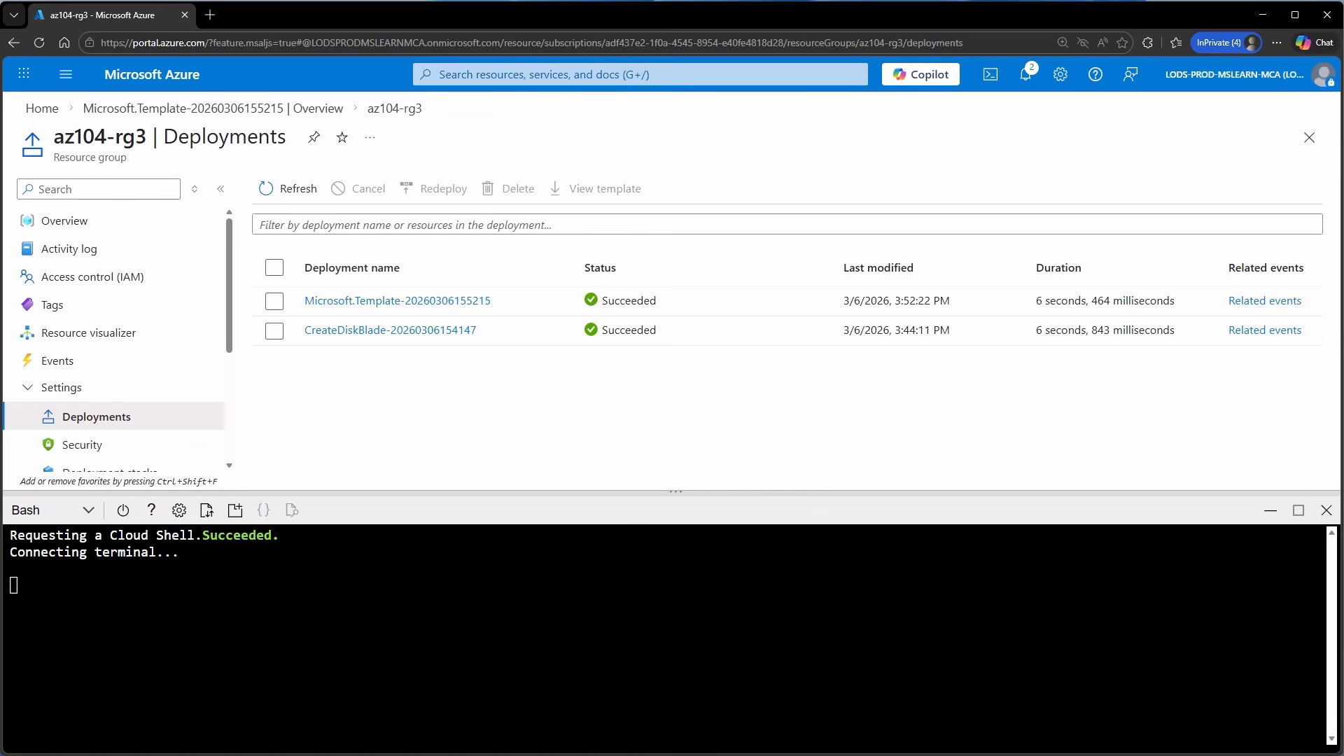
# Upload parameters.json from the Downloads folder to Cloud Shell.
pyautogui.click(207, 511)
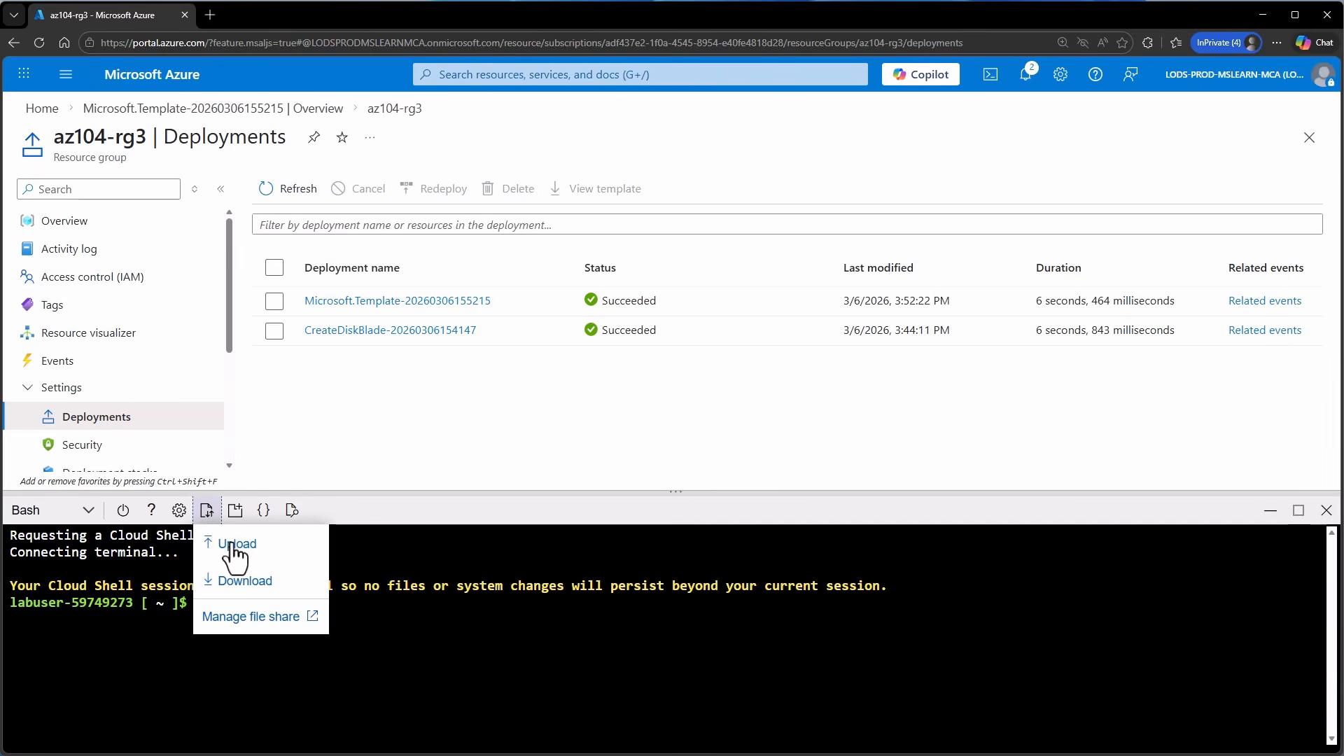
pyautogui.click(232, 545)
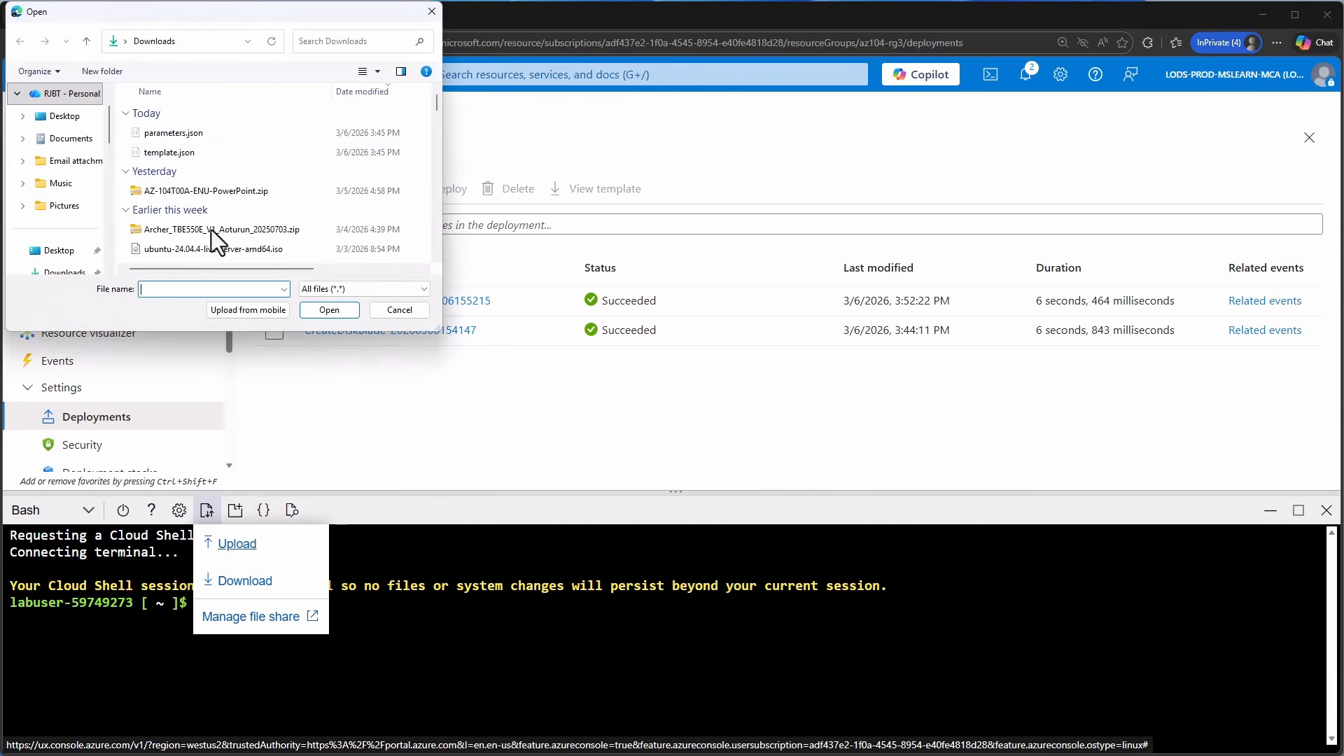
pyautogui.click(192, 154)
pyautogui.keyDown('ctrl'); pyautogui.click(193, 137); pyautogui.keyUp('ctrl')
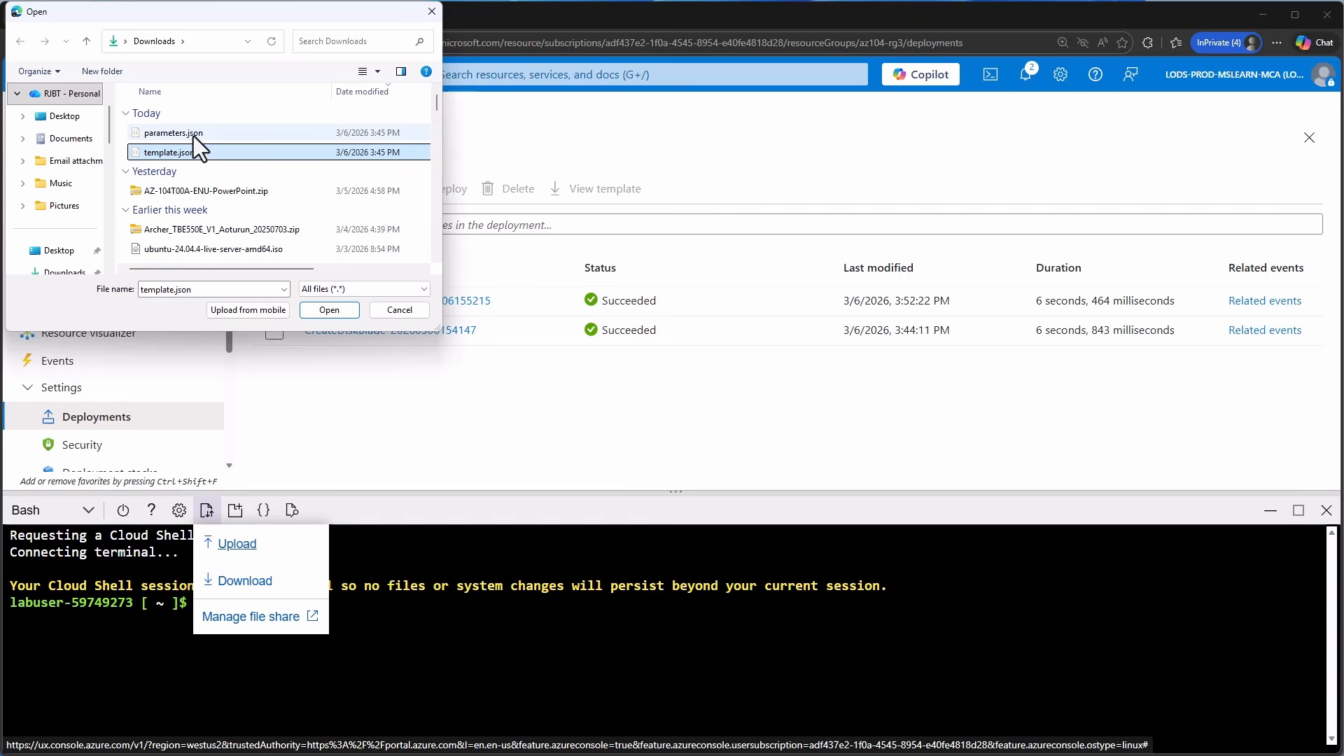
pyautogui.click(331, 313)
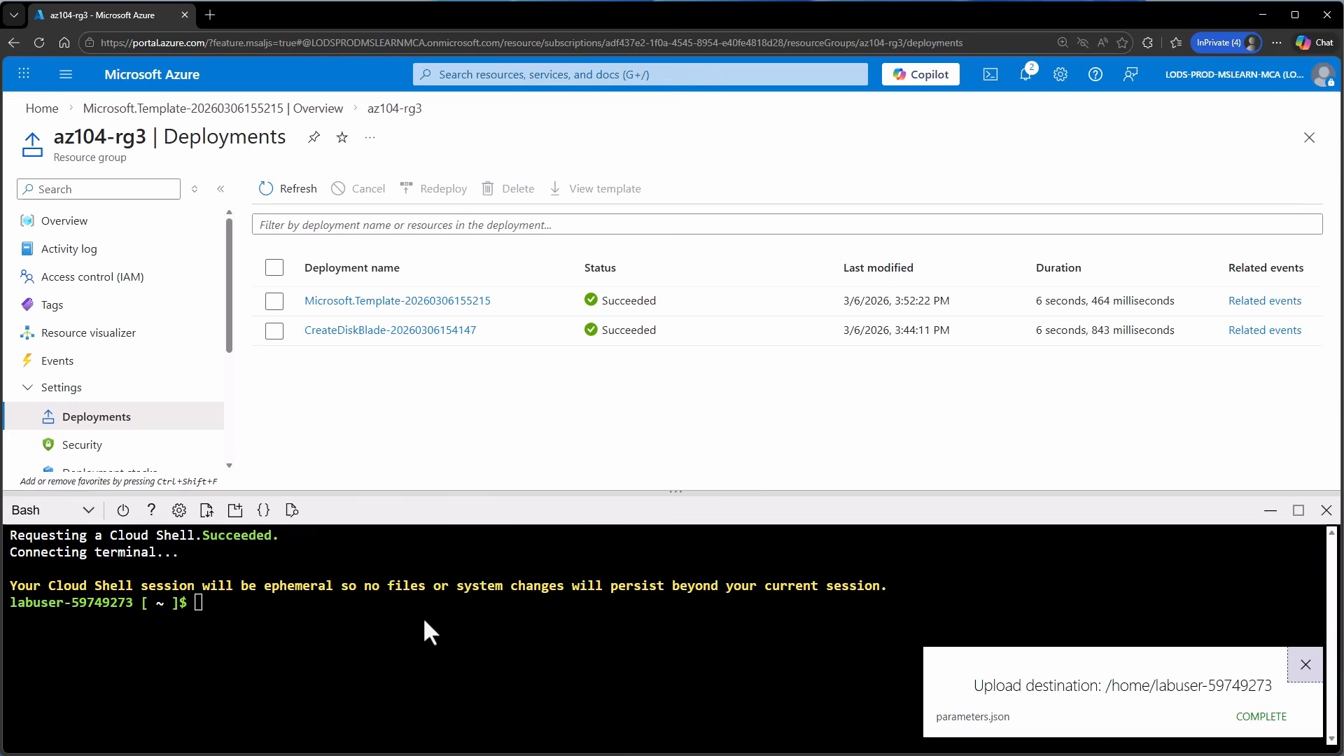
# Upload template.json from the Downloads folder to Cloud Shell.
pyautogui.click(207, 511)
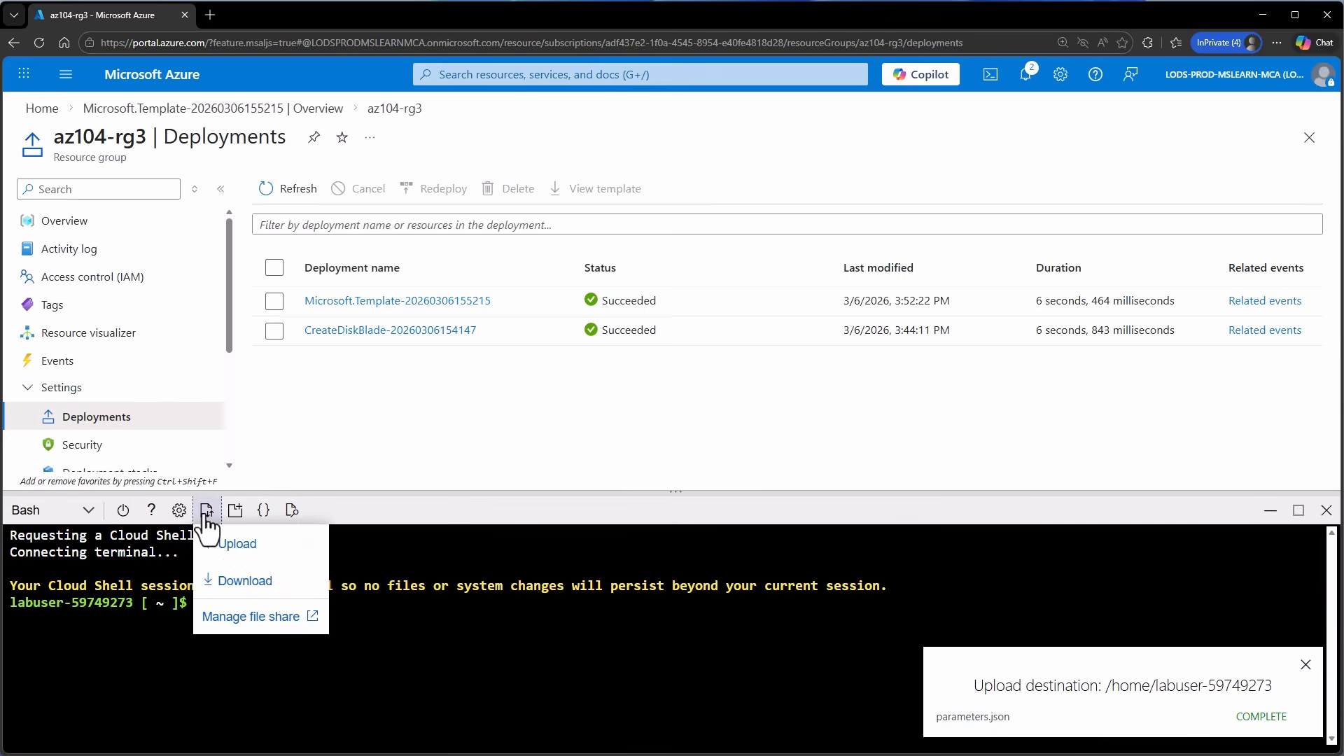
pyautogui.click(238, 545)
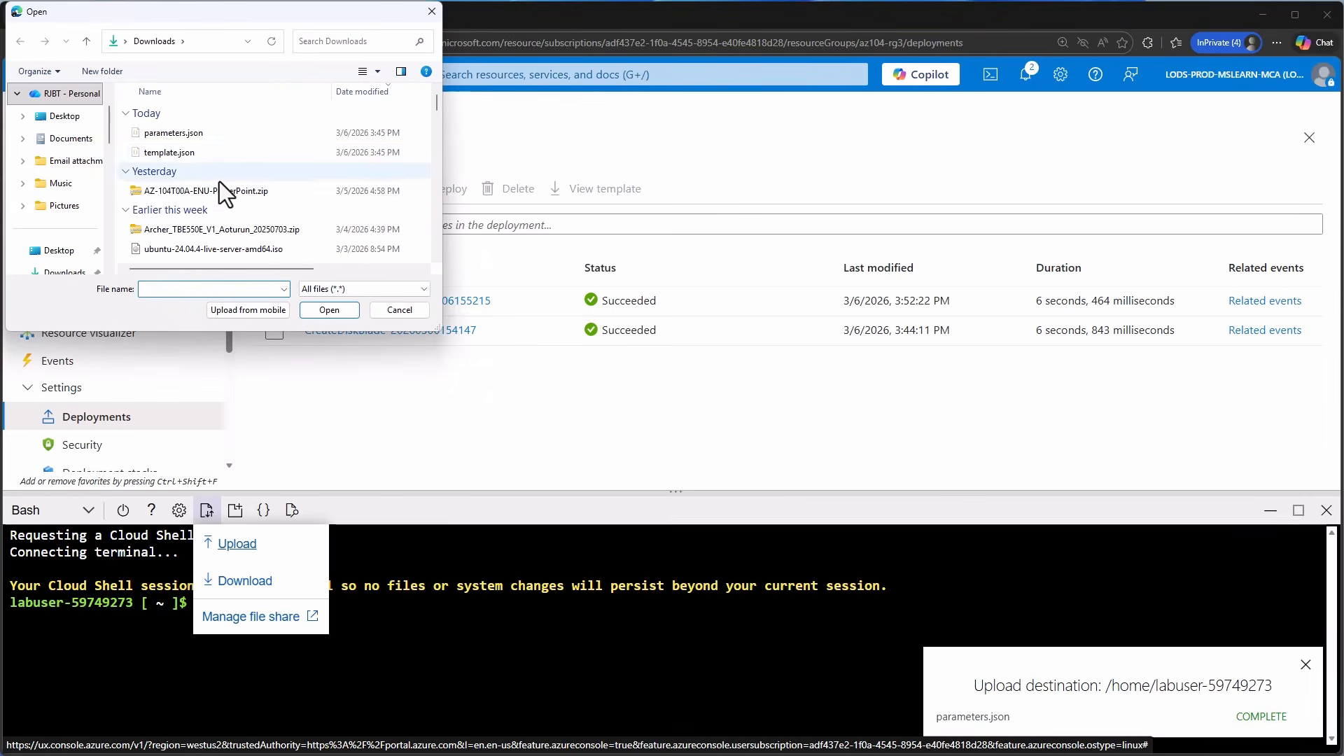
pyautogui.click(188, 152)
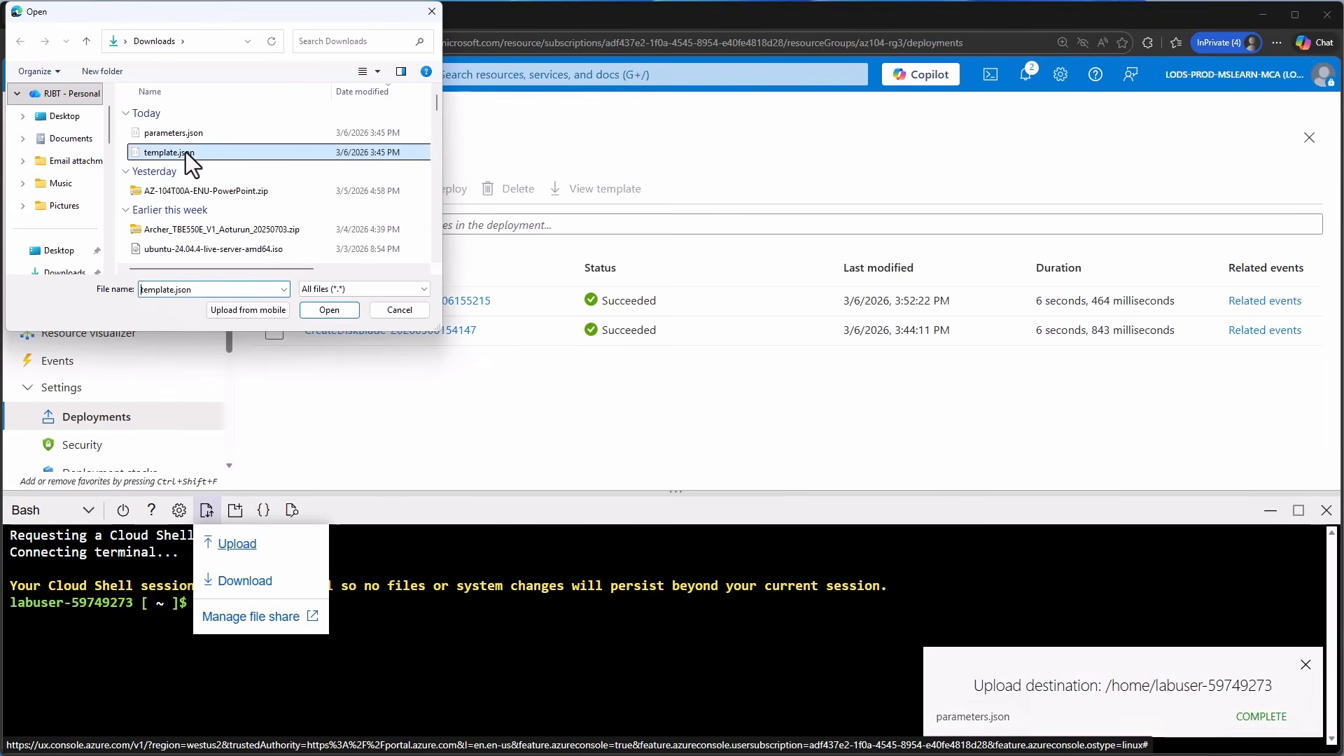
pyautogui.click(348, 310)
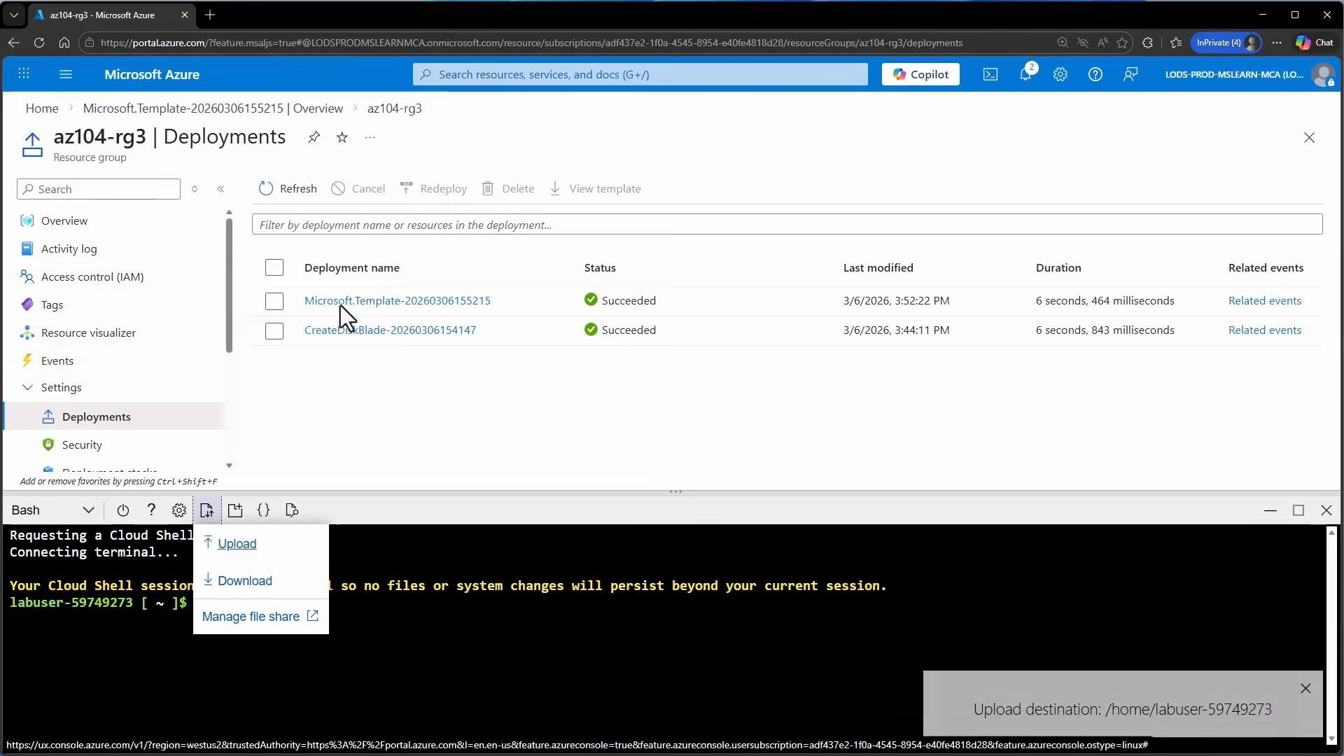
# Open template.json in the Cloud Shell editor, enlarging the shell area to reach the file.
pyautogui.click(260, 512)
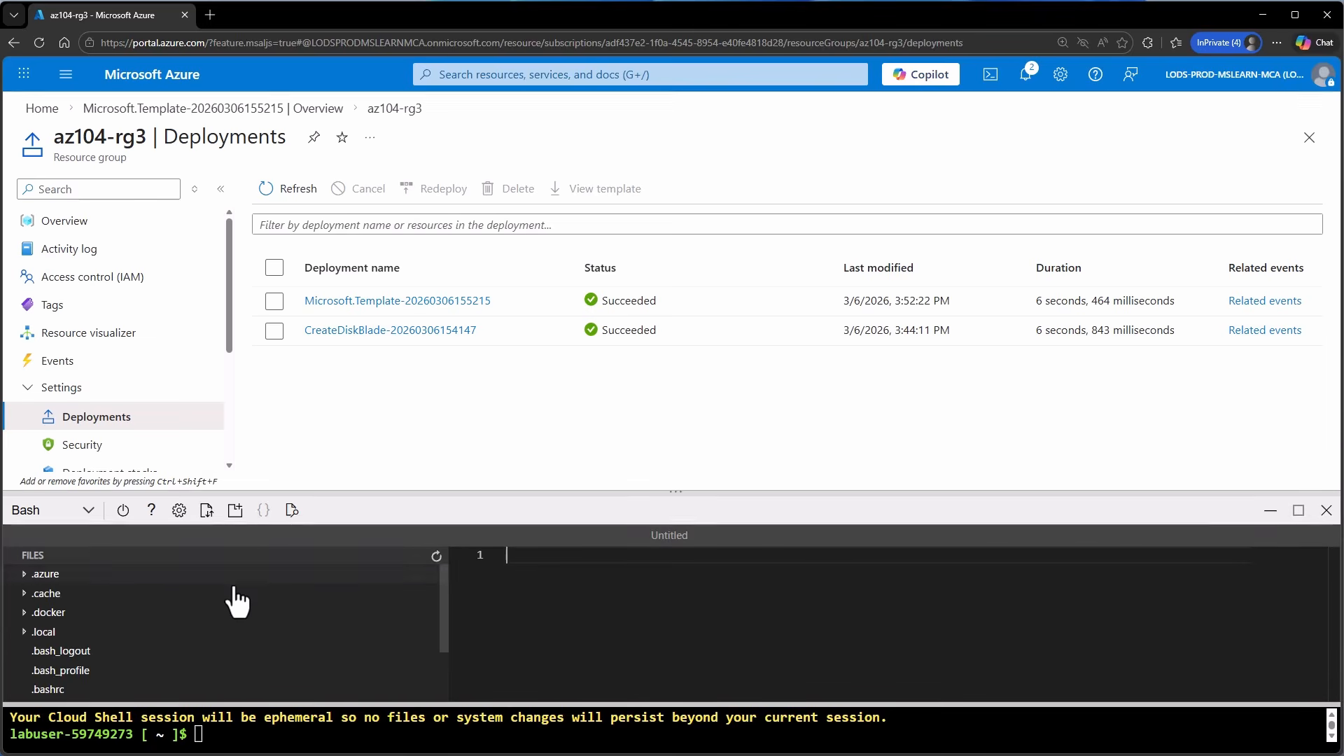
pyautogui.scroll(-2, 232, 600)
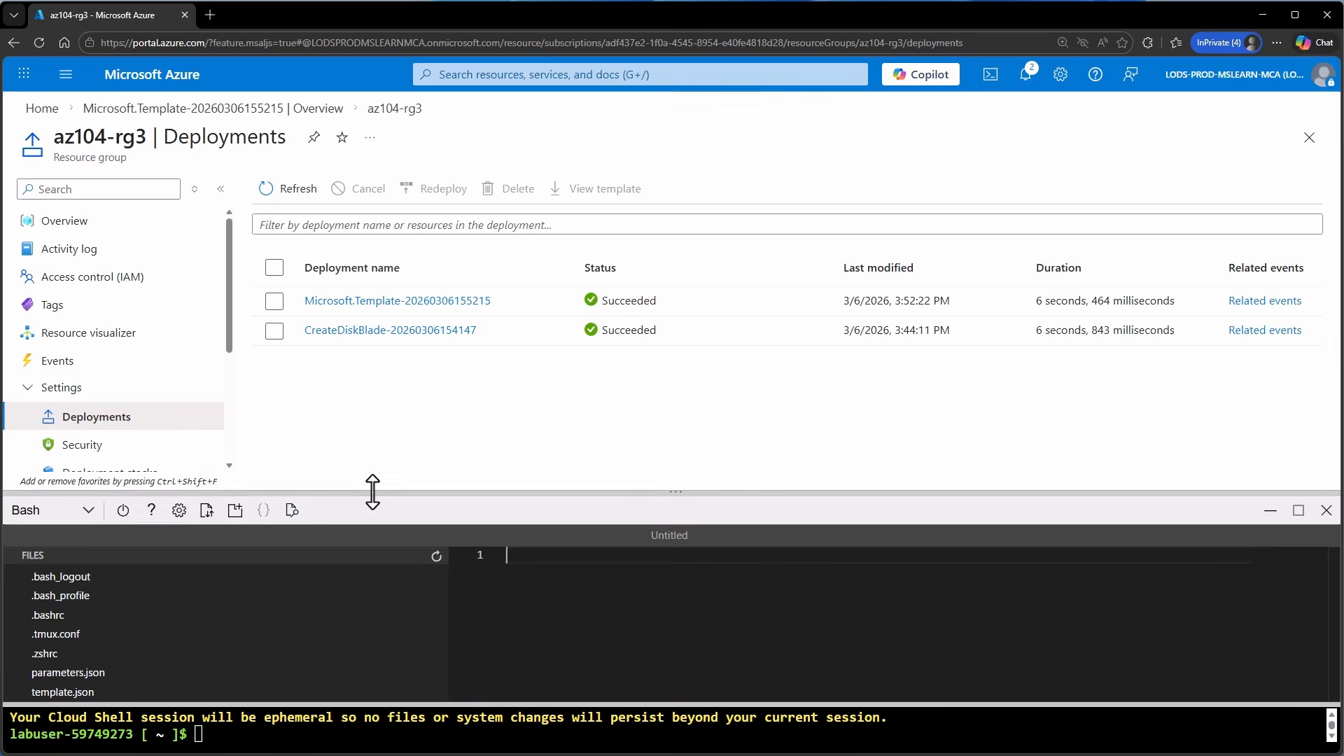
pyautogui.moveTo(372, 491); pyautogui.dragTo(394, 359)
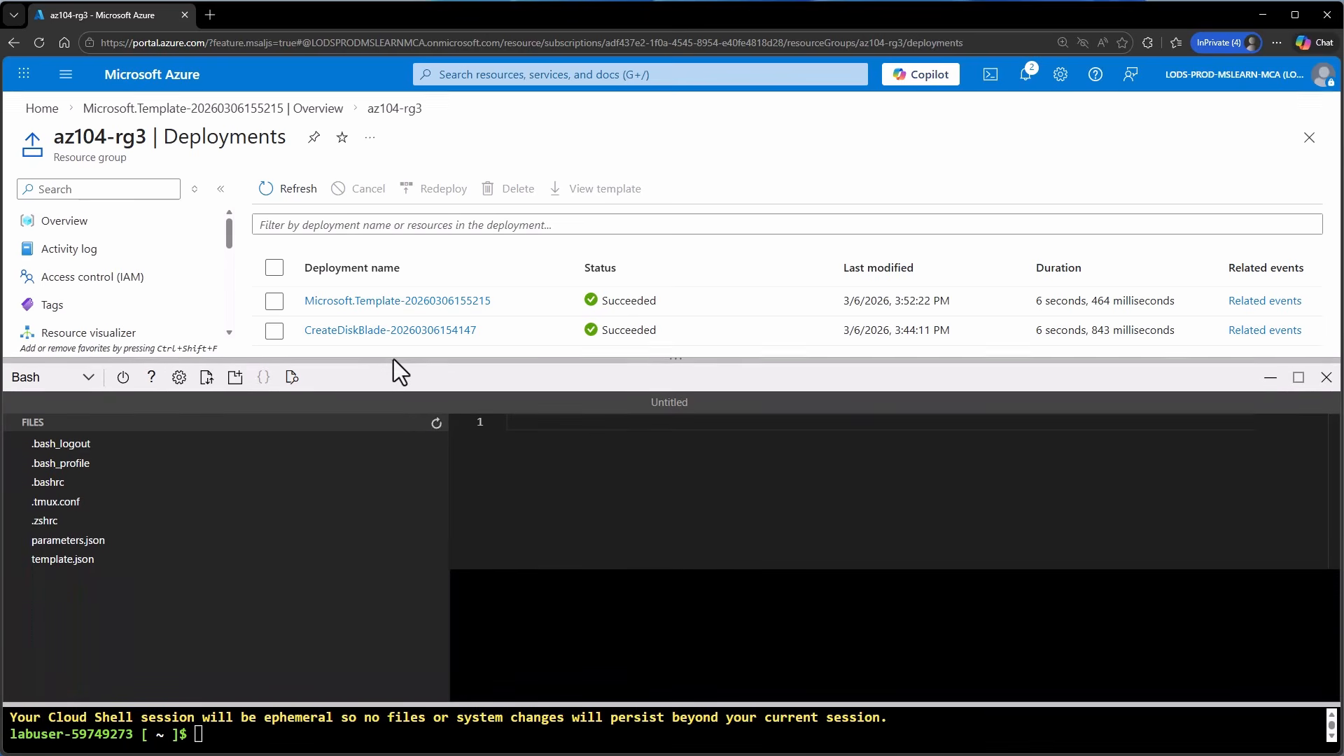
pyautogui.click(101, 633)
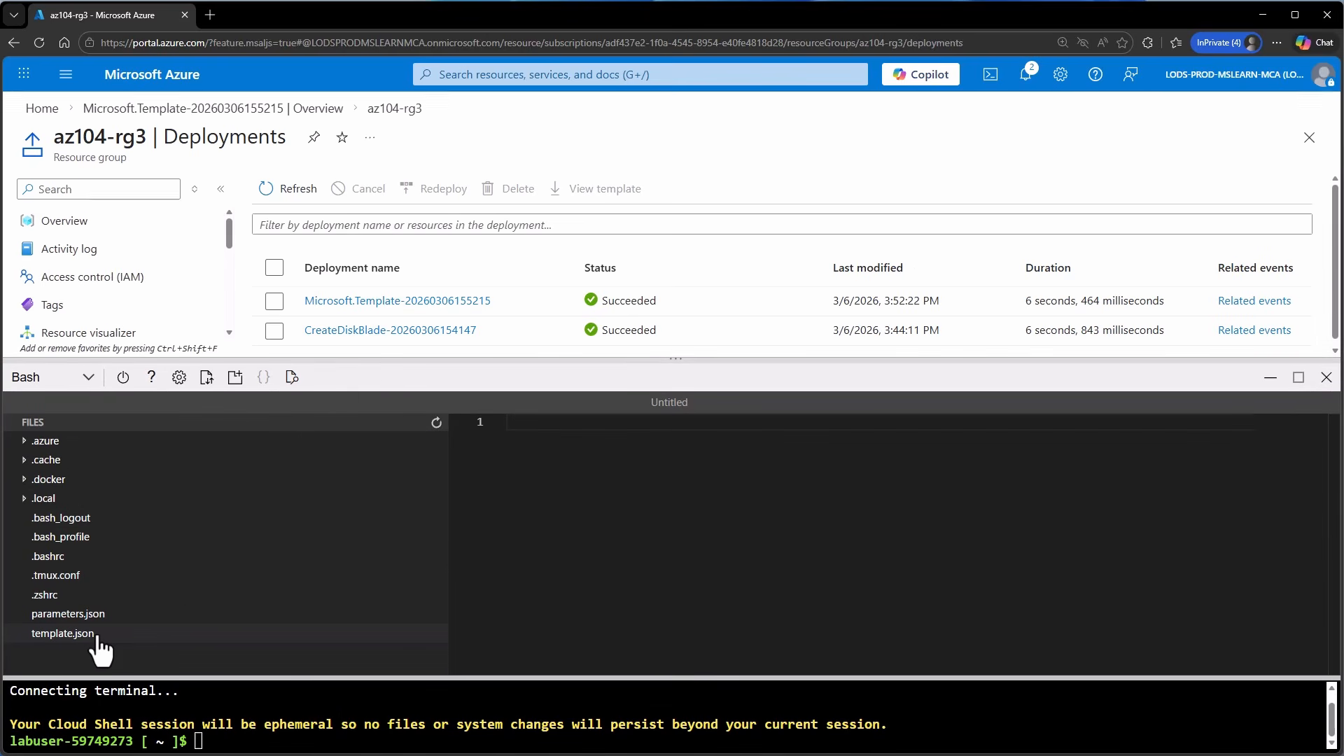
# Set the default value of disks_az104_disk1_name in template.json to az104-disk3, and close the editor with the change saved.
pyautogui.moveTo(768, 507); pyautogui.dragTo(776, 508)
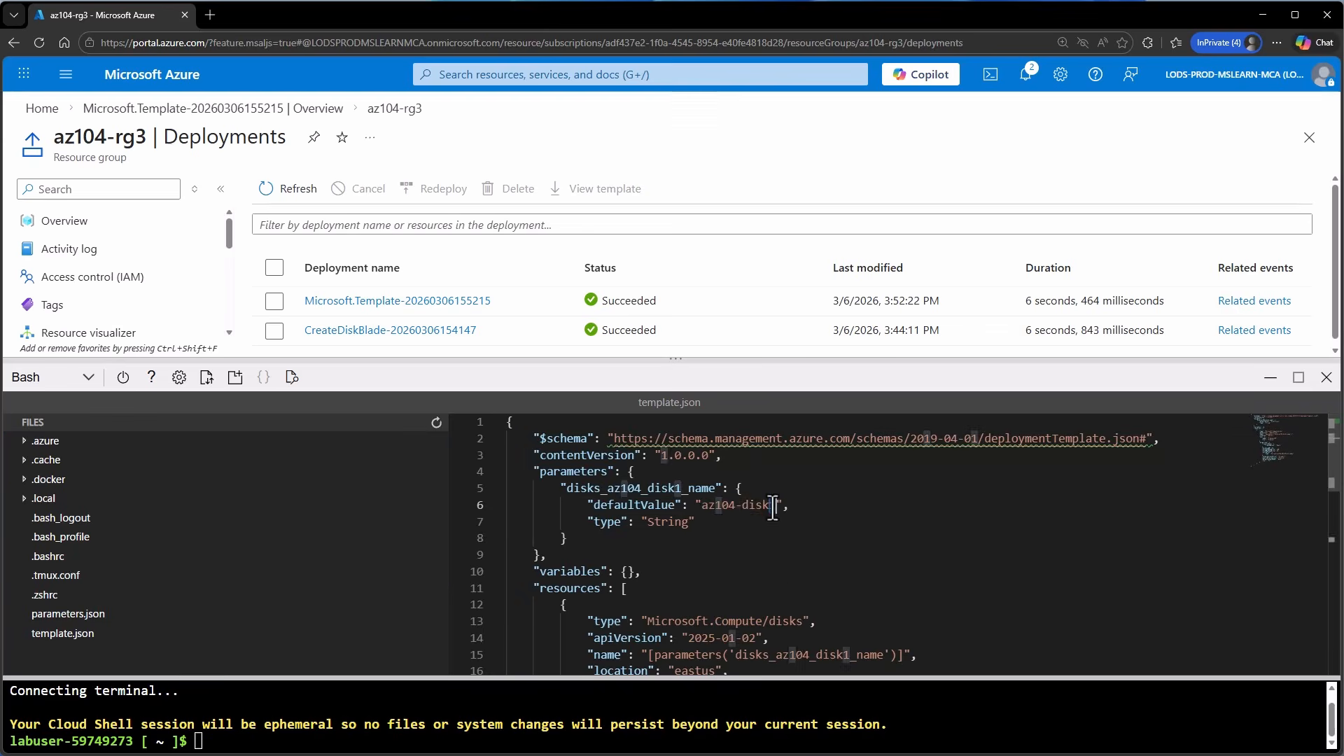
pyautogui.write('3')
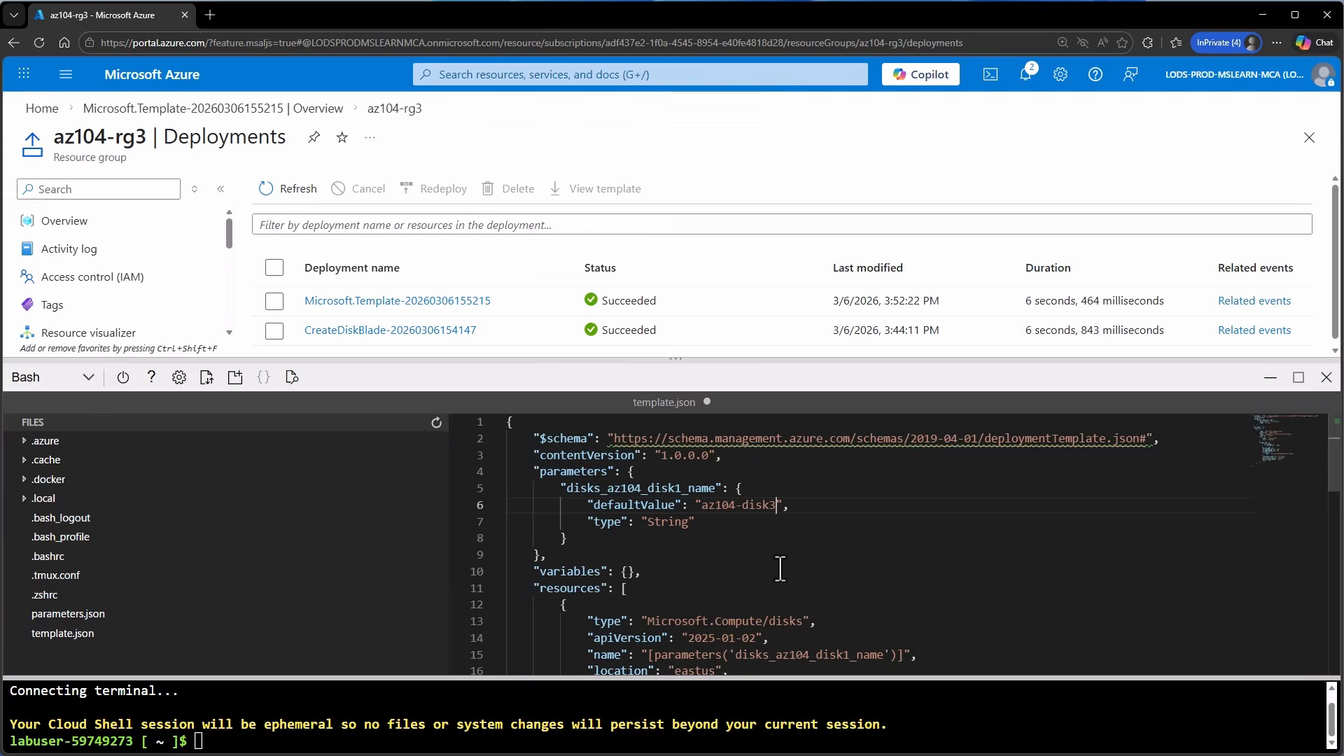
pyautogui.hotkey('ctrl', 'q')
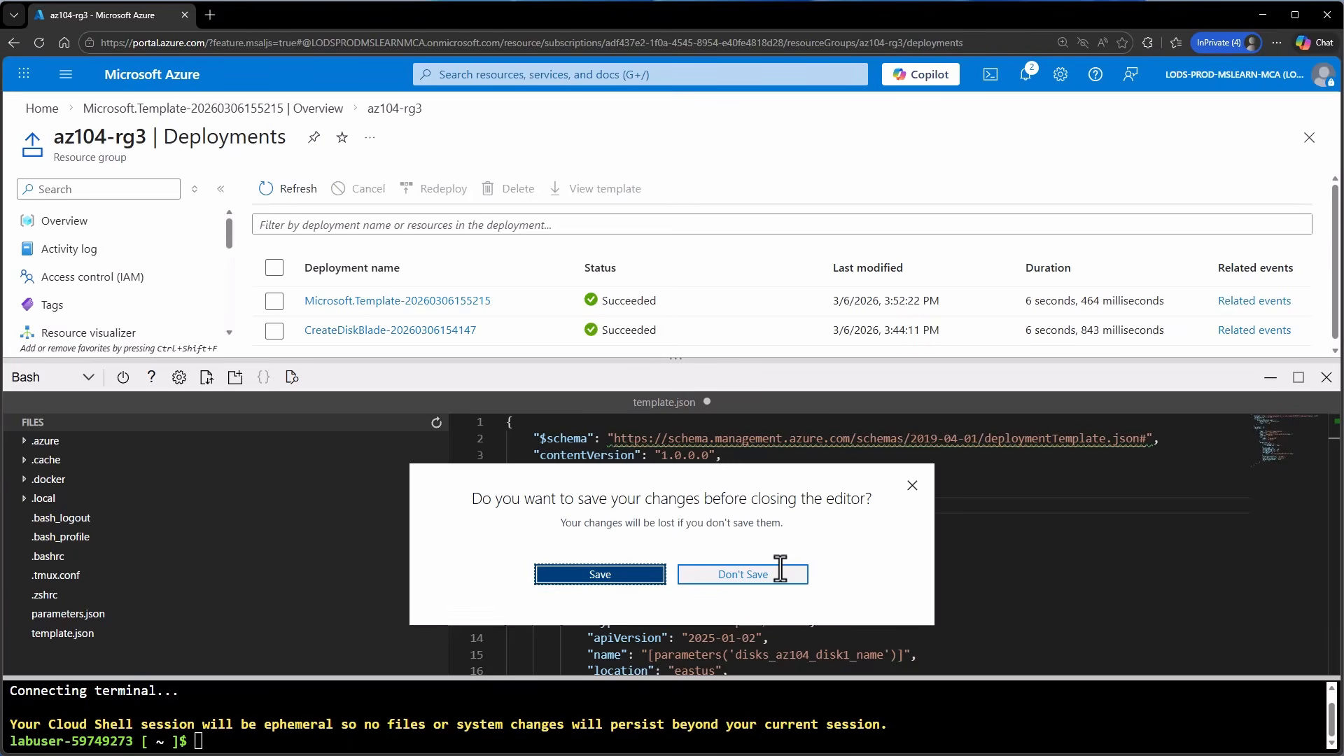
pyautogui.press('Return')
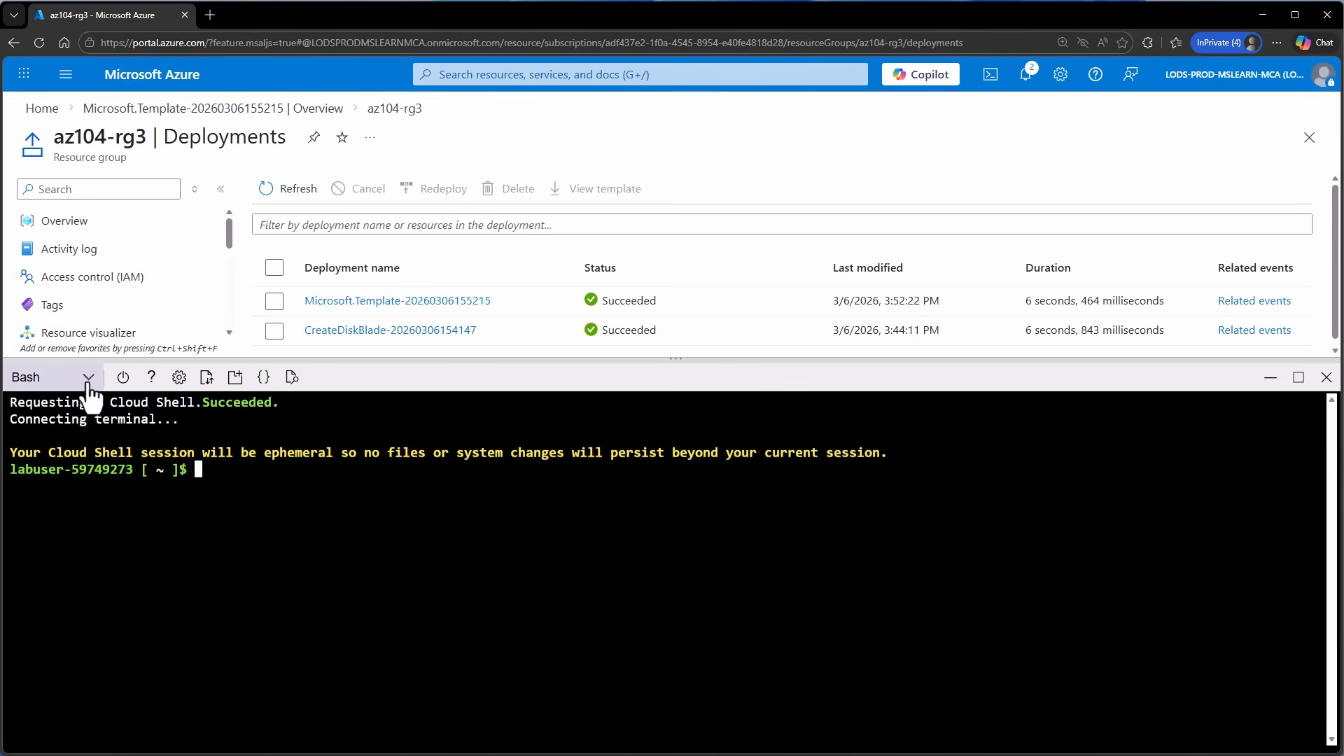
# Switch Cloud Shell to PowerShell and run New-AzResourceGroupDeployment for az104-rg3 with template.json and parameters.json.
pyautogui.click(88, 378)
pyautogui.click(39, 410)
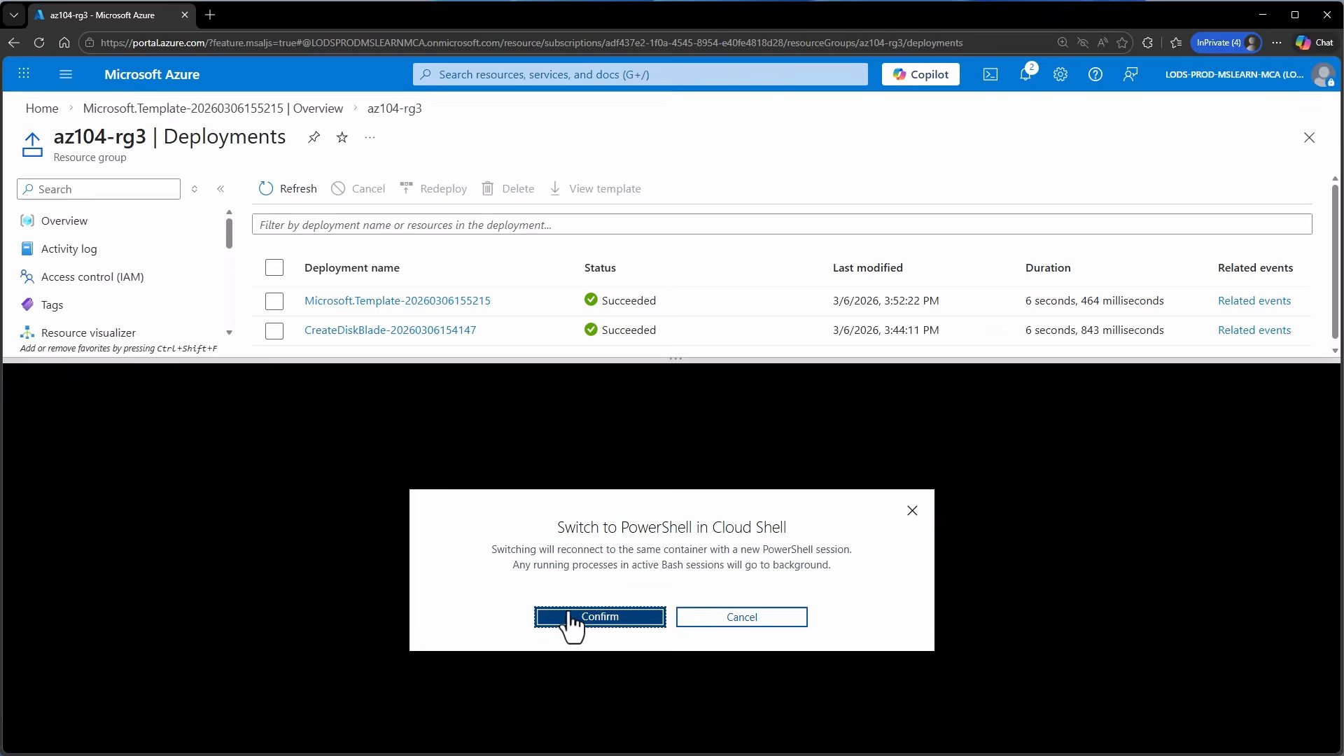
pyautogui.click(603, 622)
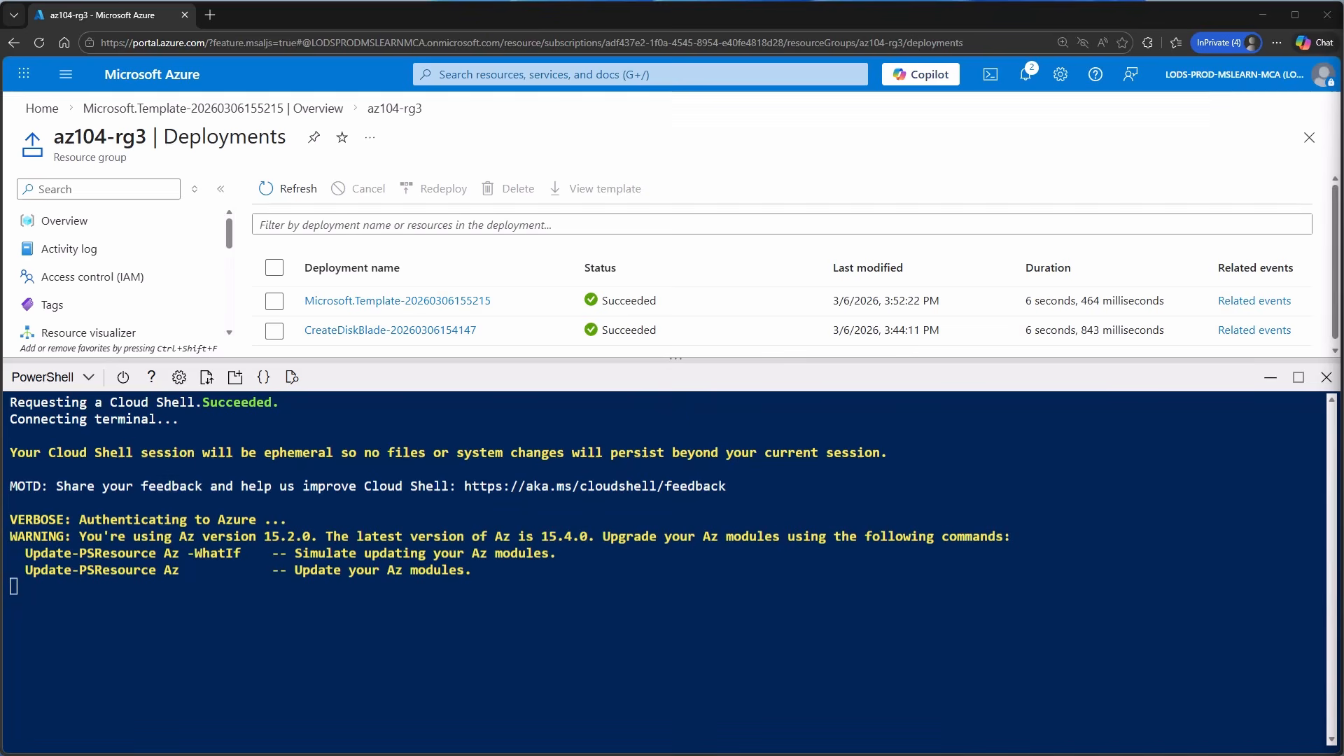
pyautogui.write('New-AzResourceGroupDeployment -ResourceGroupName az104-rg3 -TemplateFile template.json -TemplateParameterFile parameters.json')
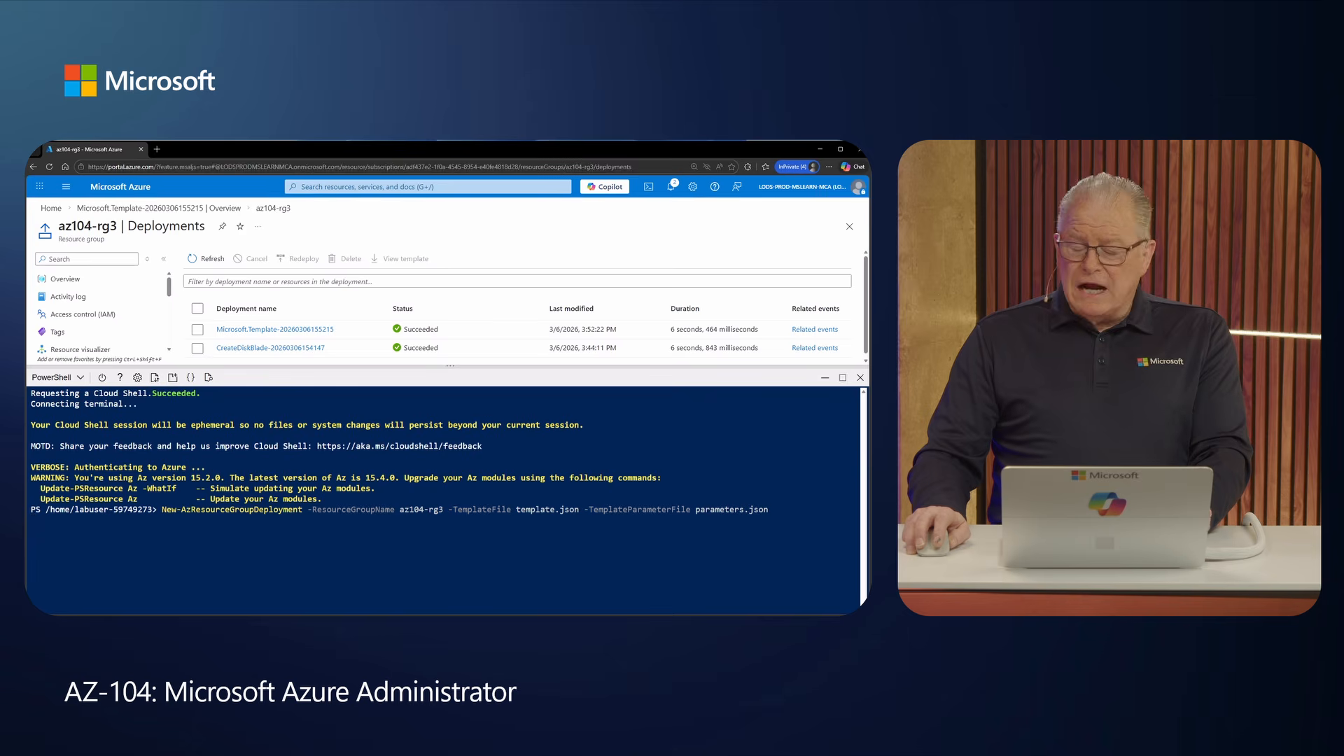
# View the resources in az104-rg3 and list the disks with Get-AzDisk, showing Name, ResourceGroupName, Location, DiskSizeGb and ProvisioningState.
pyautogui.click(67, 280)
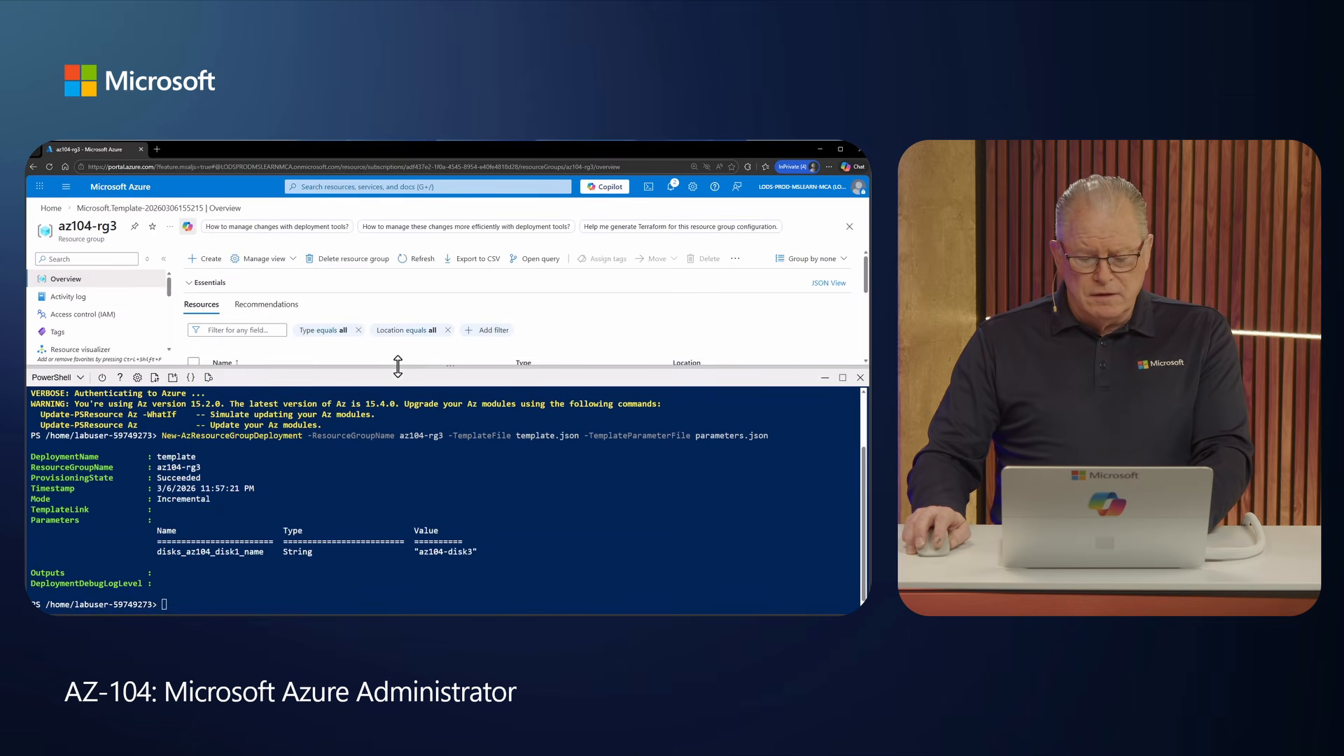
pyautogui.moveTo(396, 365); pyautogui.dragTo(367, 434)
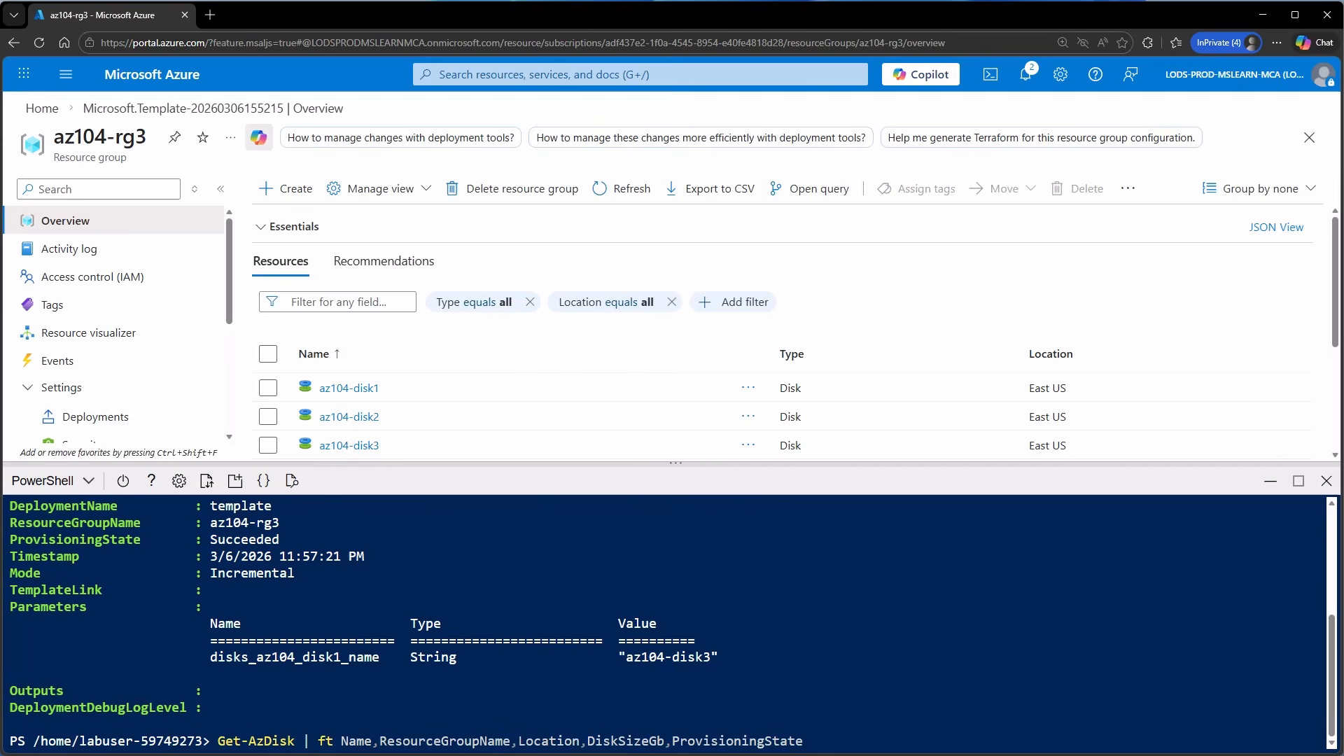
pyautogui.press('Return')
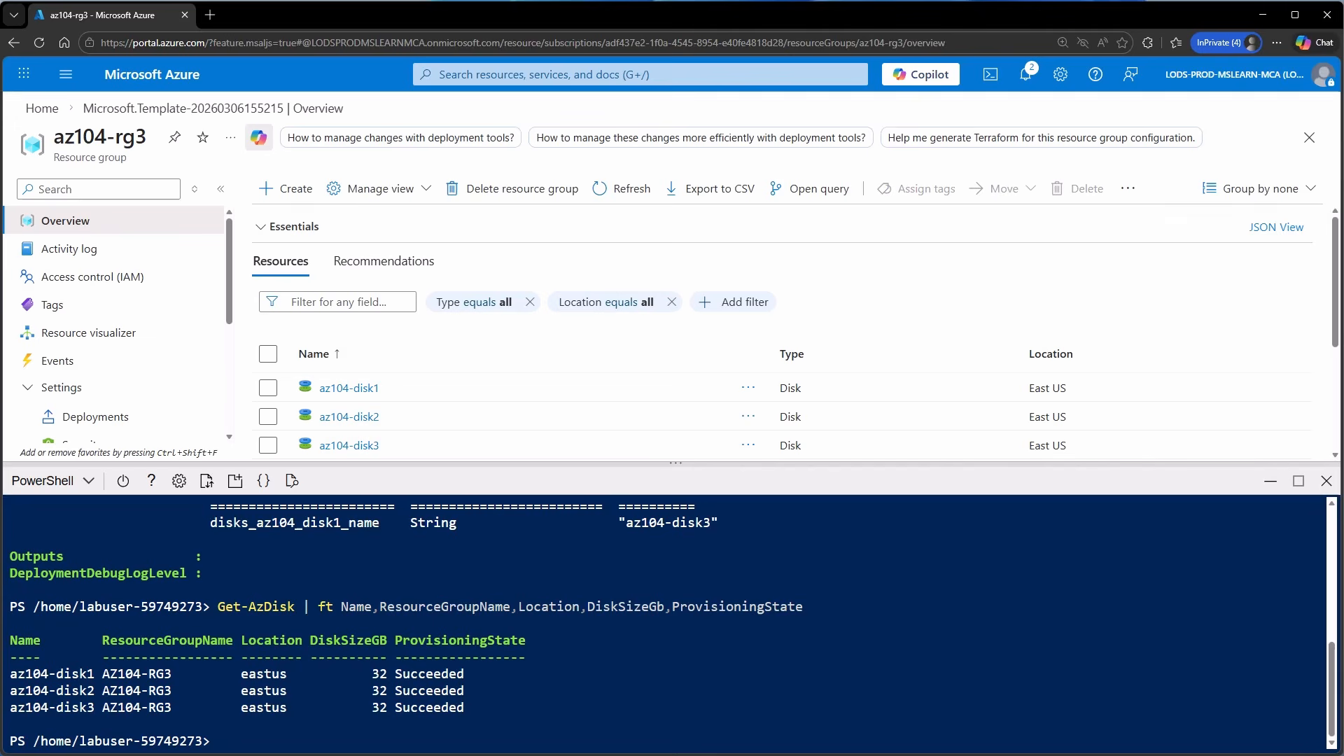
# Switch Cloud Shell back to Bash and list the files in the home directory.
pyautogui.click(82, 482)
pyautogui.click(72, 520)
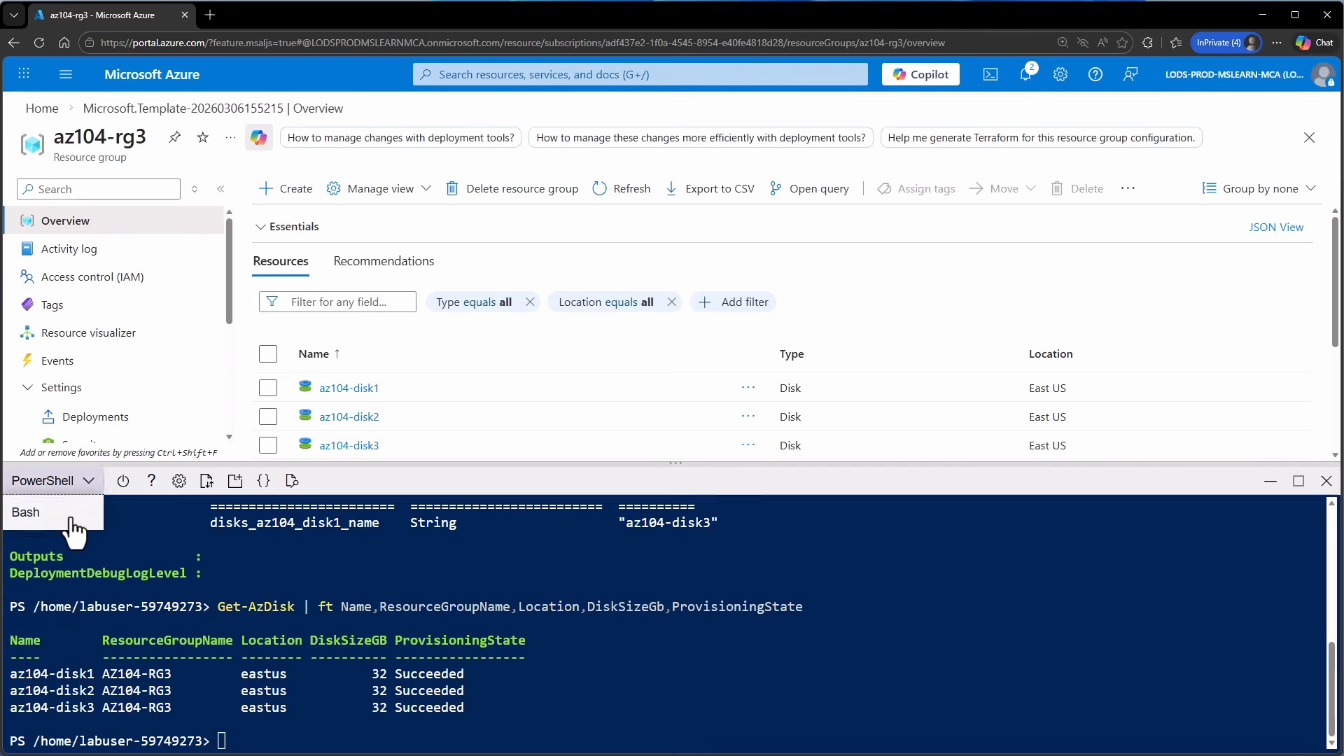
pyautogui.click(633, 671)
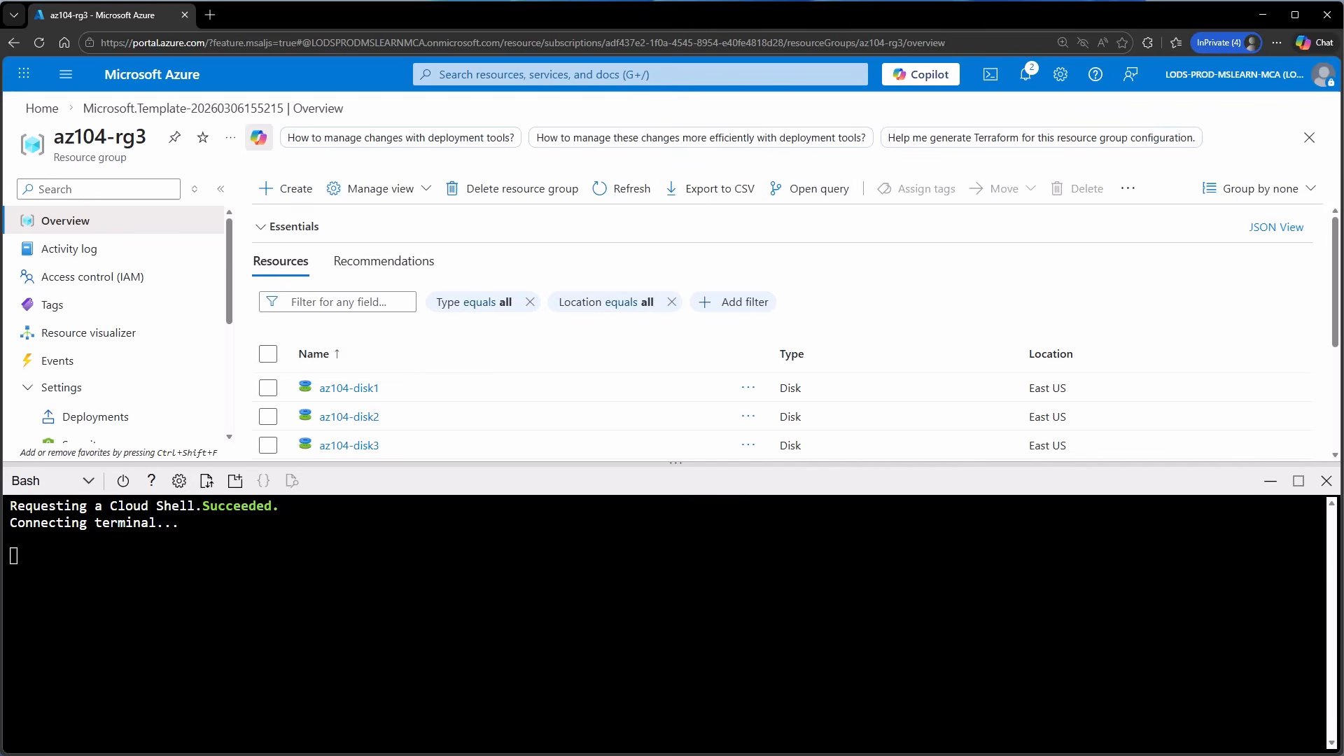
pyautogui.write('ls')
pyautogui.press('Return')
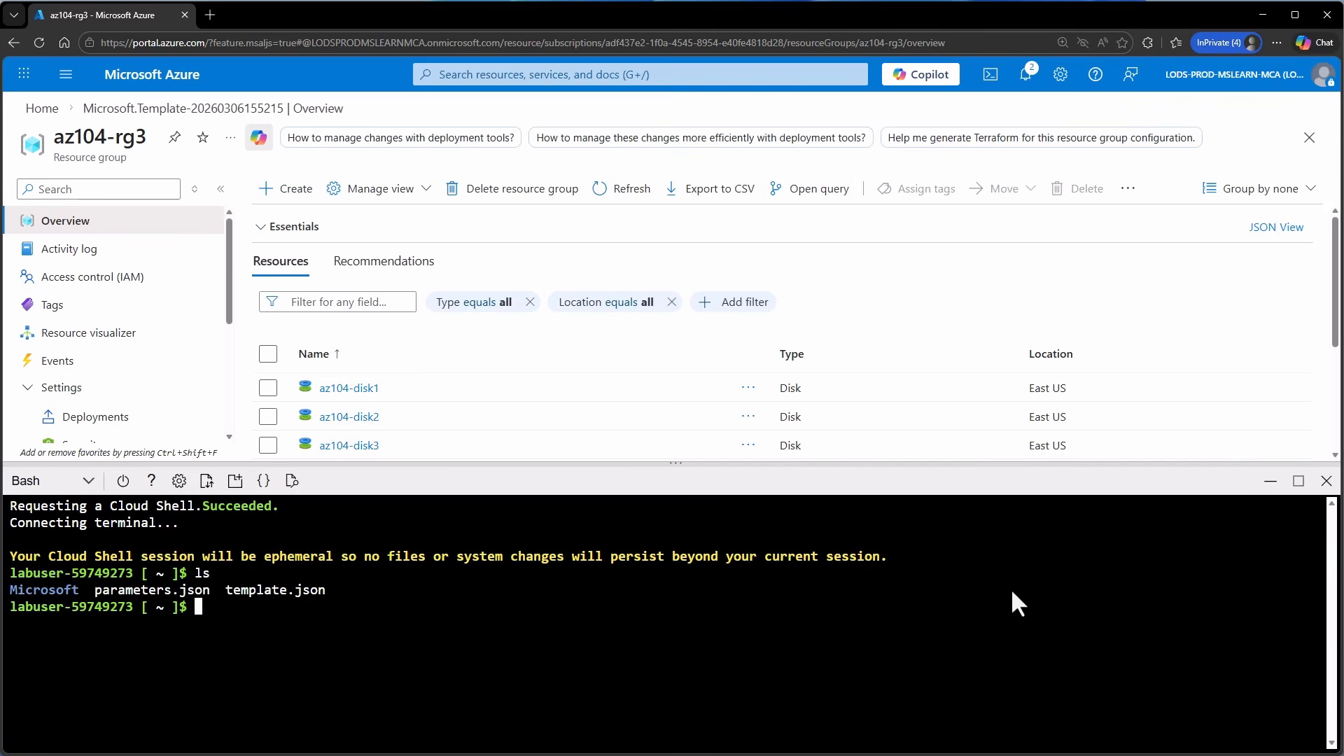
# Set the default value of disks_az104_disk1_name in template.json to az104-disk4, and close the editor with the change saved.
pyautogui.click(264, 481)
pyautogui.scroll(-2, 223, 631)
pyautogui.scroll(-1, 223, 634)
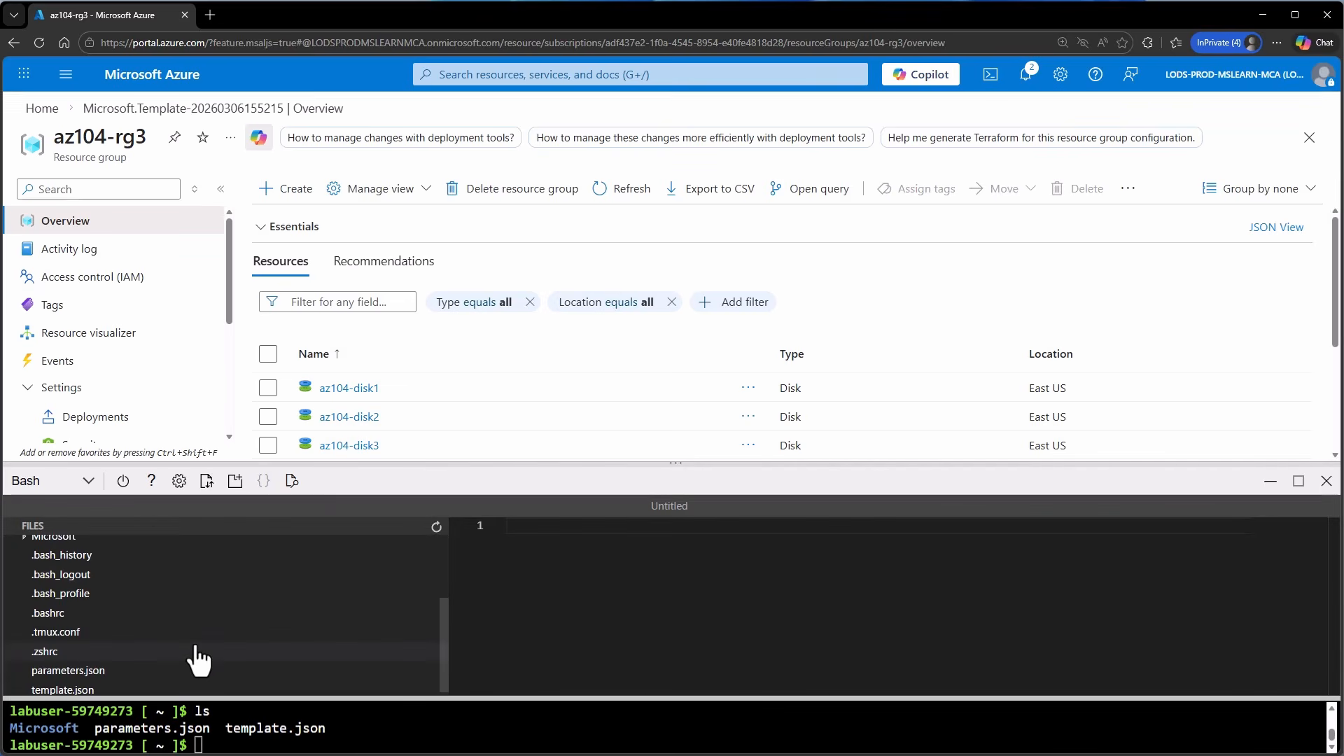
pyautogui.click(105, 686)
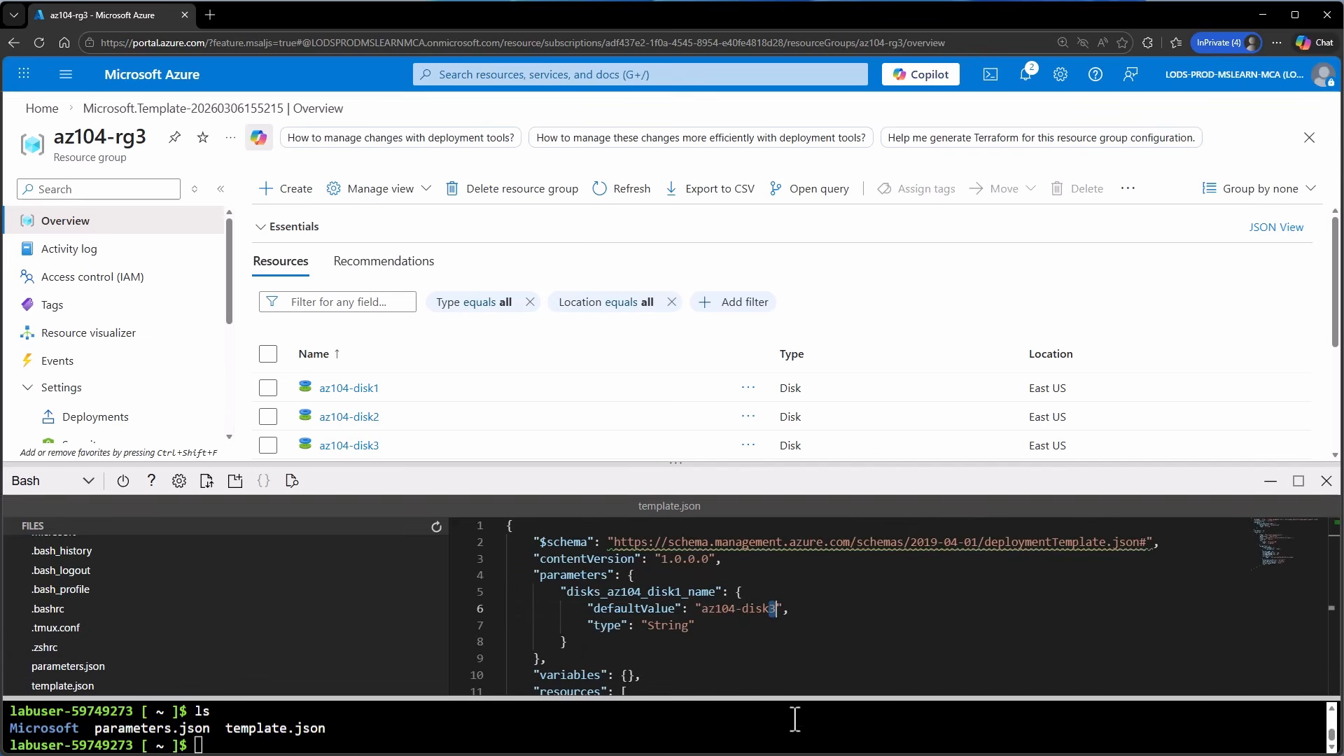
pyautogui.write('4')
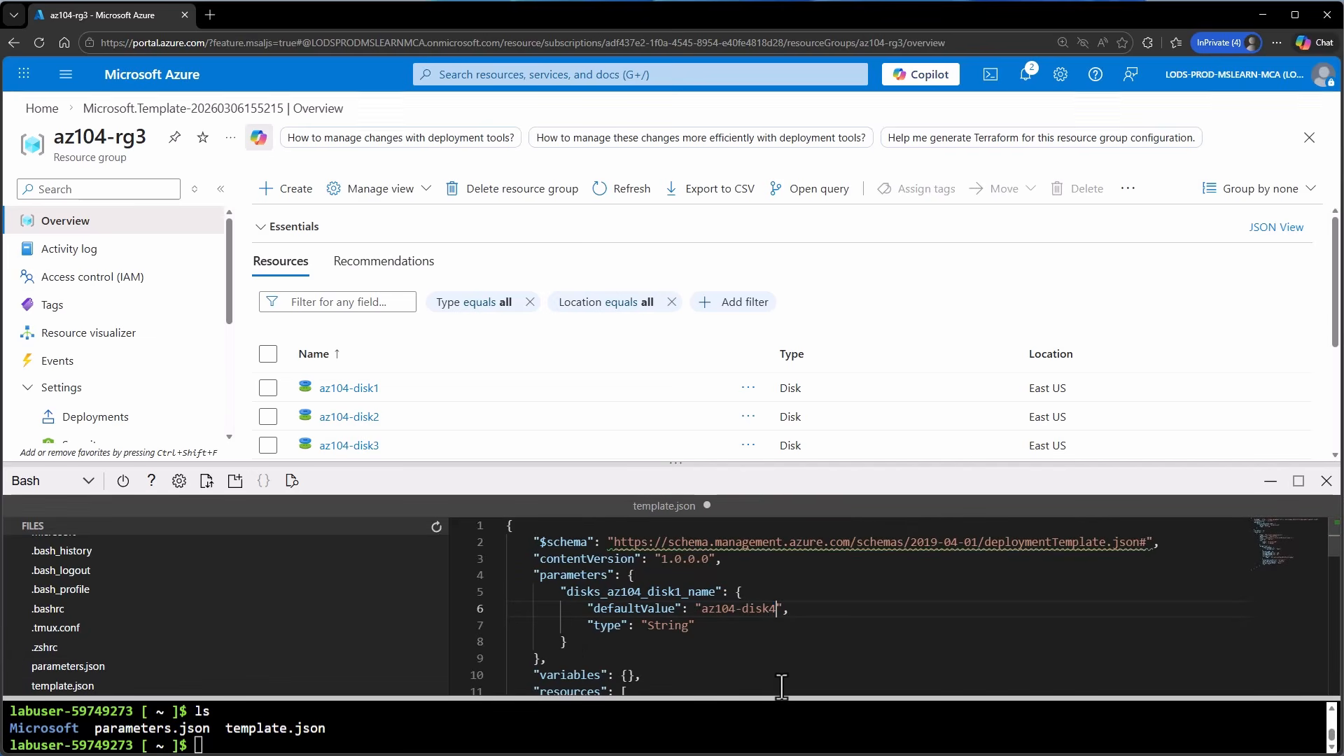
pyautogui.hotkey('ctrl', 'q')
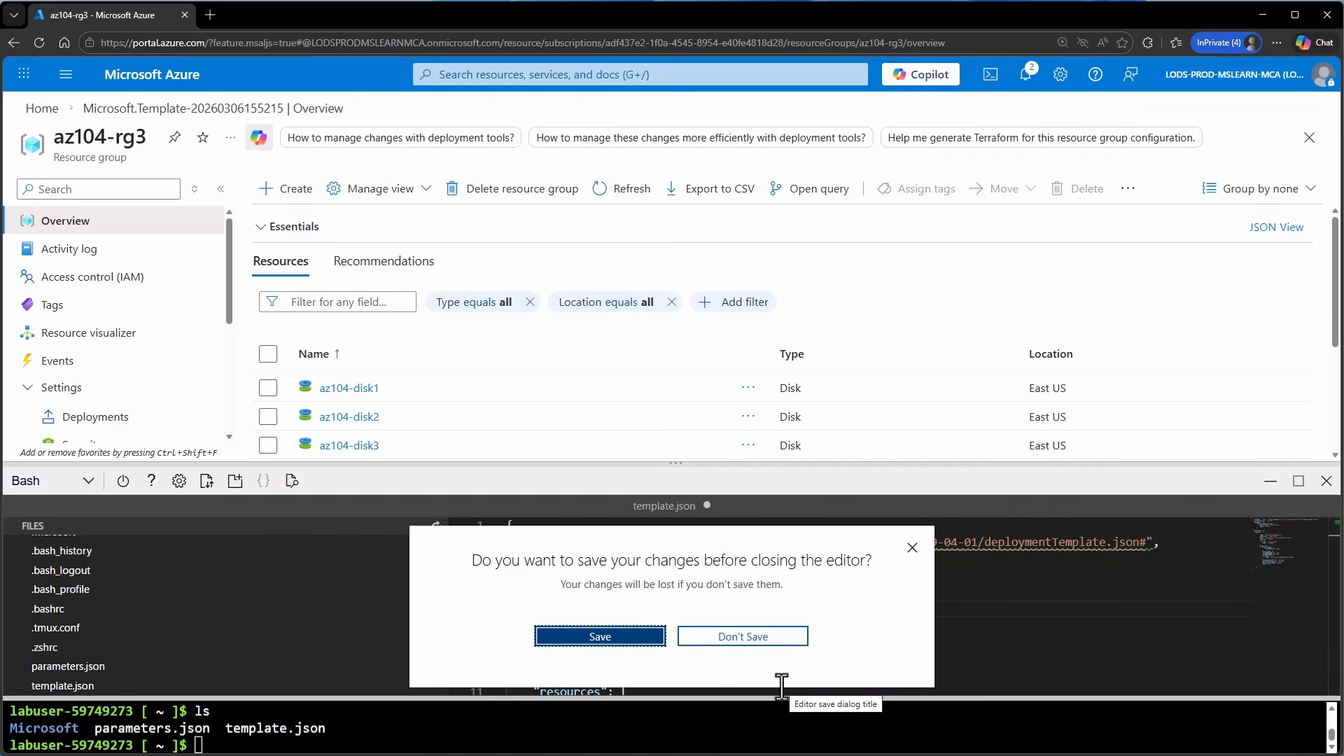
pyautogui.click(634, 634)
# Deploy template.json with parameters.json to the resource group az104-rg3 using az deployment group create.
pyautogui.write('az deployment group create --resource-group az104-rg3 --template-file template.json --parameters parameters.json')
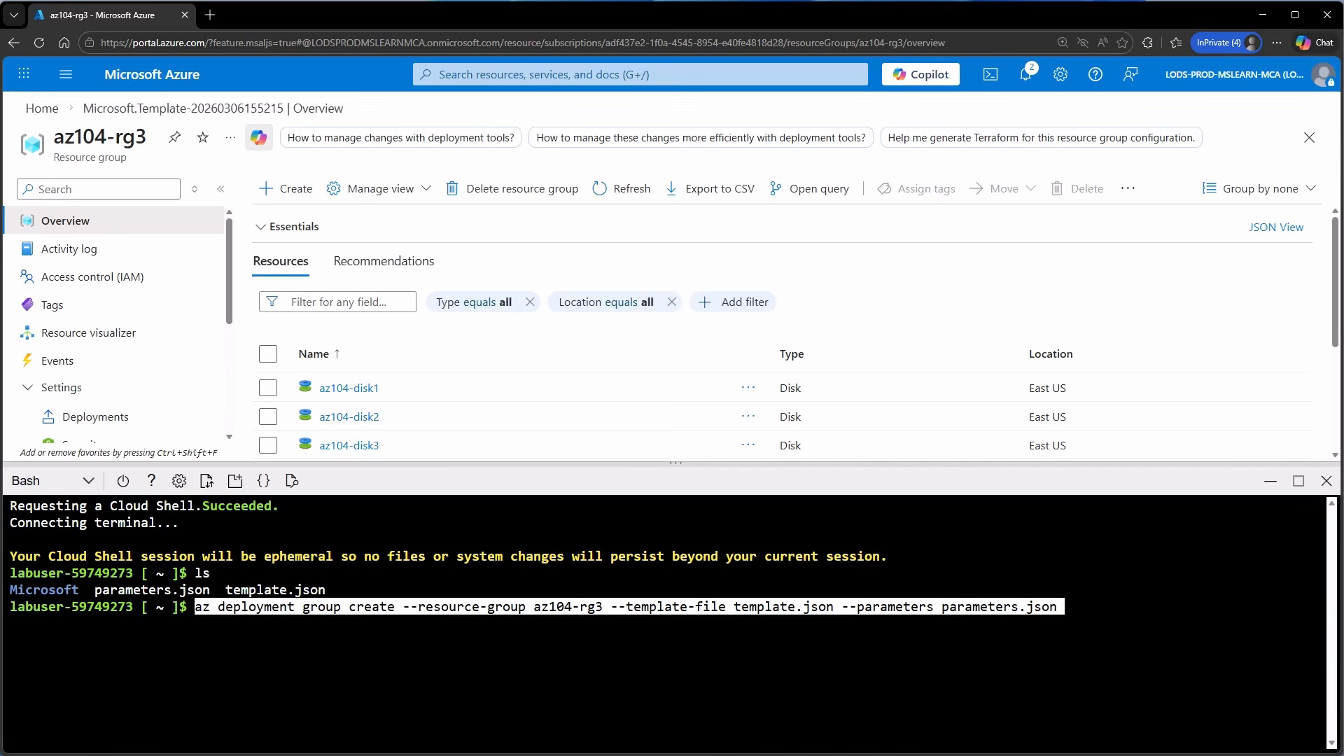
pyautogui.press('Return')
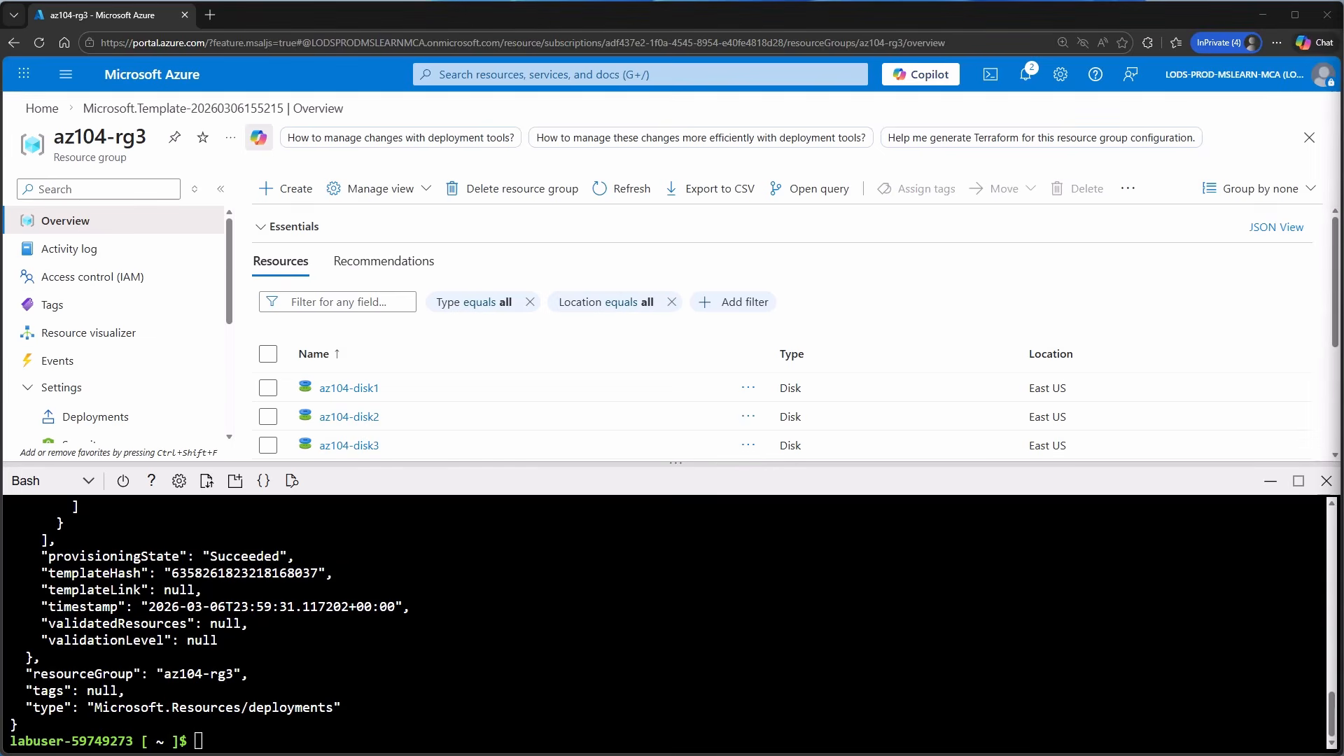
pyautogui.moveTo(1332, 731); pyautogui.dragTo(1302, 732)
# List the disks in az104-rg3 as a table with az disk list, and refresh the resource group's resources.
pyautogui.write('az disk list --resource-group az104-rg3 --output table')
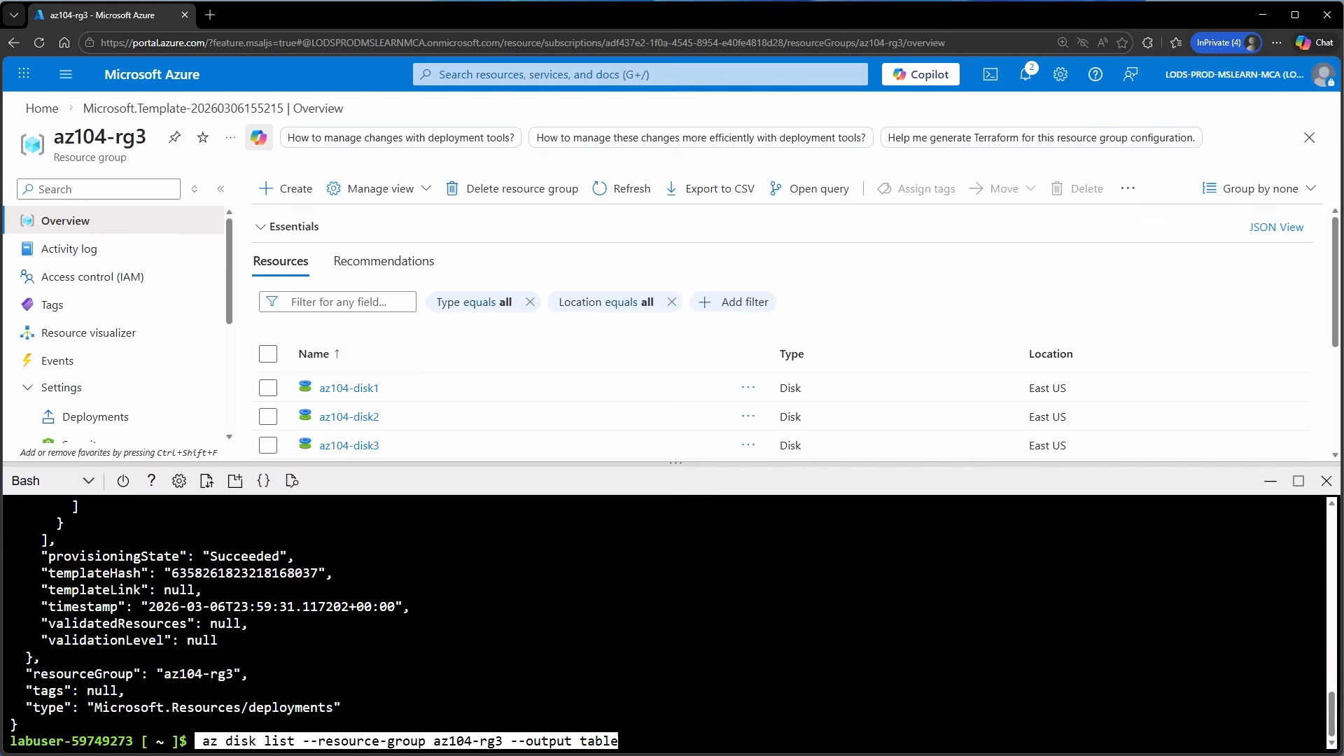
pyautogui.press('Return')
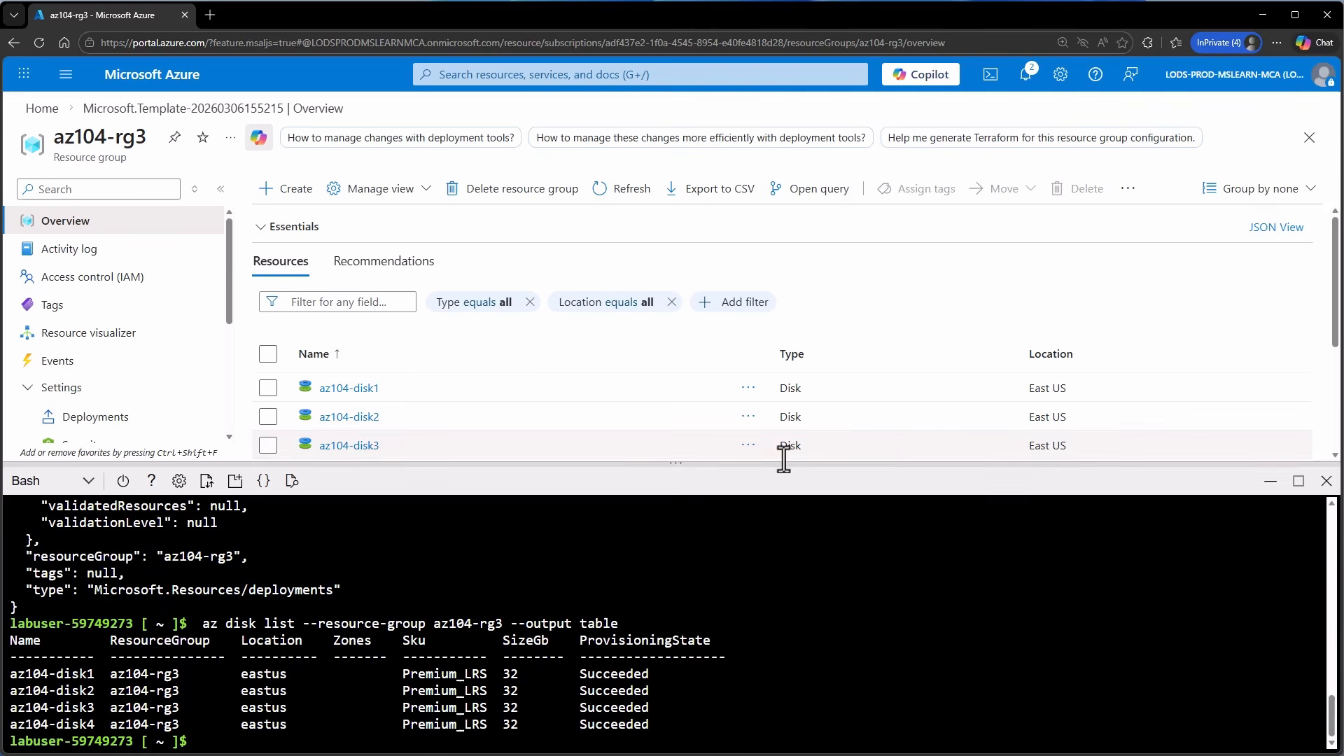
pyautogui.moveTo(746, 464); pyautogui.dragTo(736, 522)
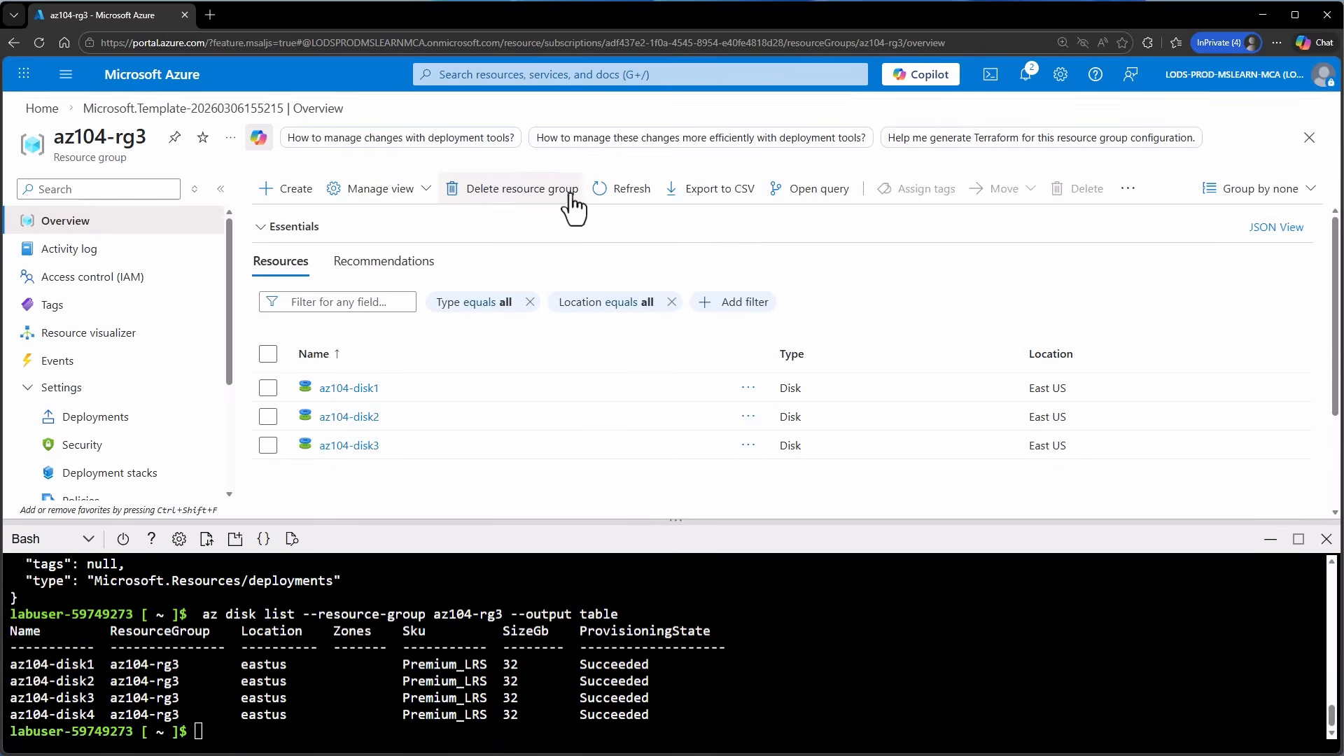
pyautogui.click(607, 200)
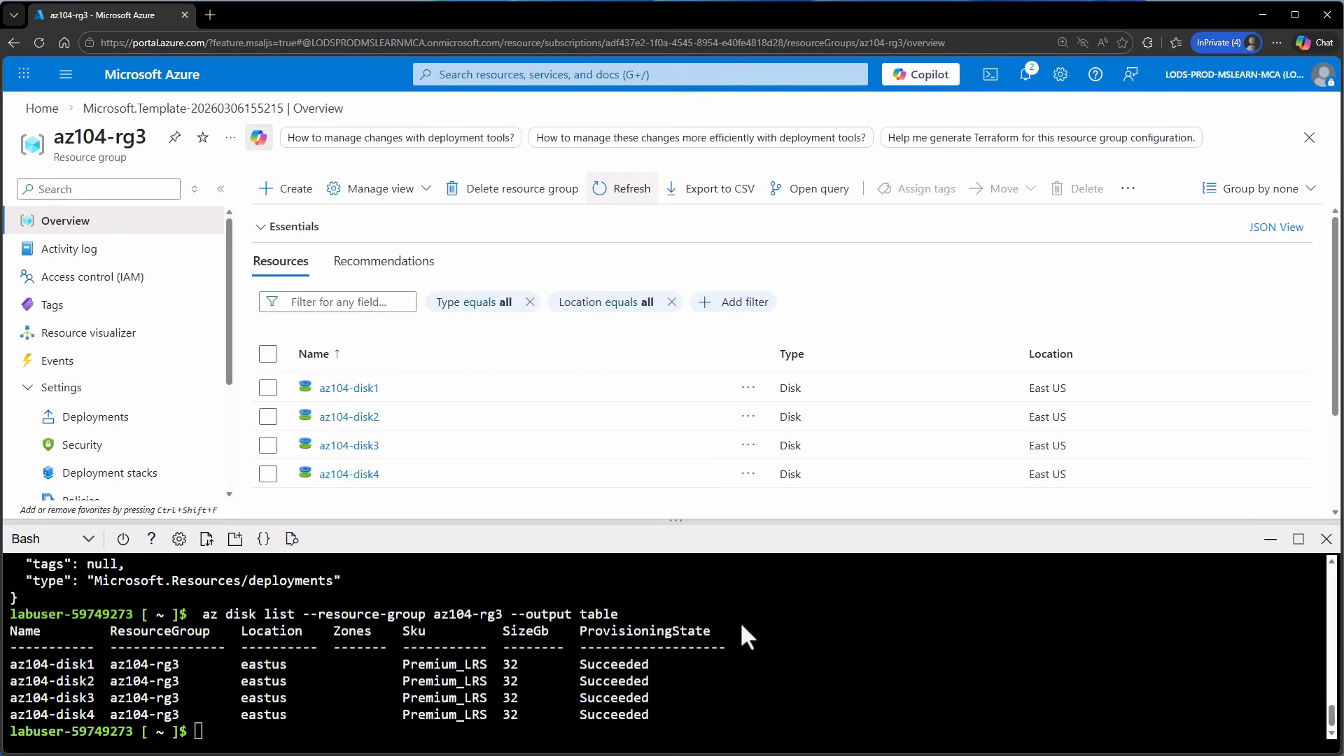
# Upload azuredeploydisk.bicep from the Labs\03 folder to the Cloud Shell home directory.
pyautogui.click(207, 540)
pyautogui.click(231, 570)
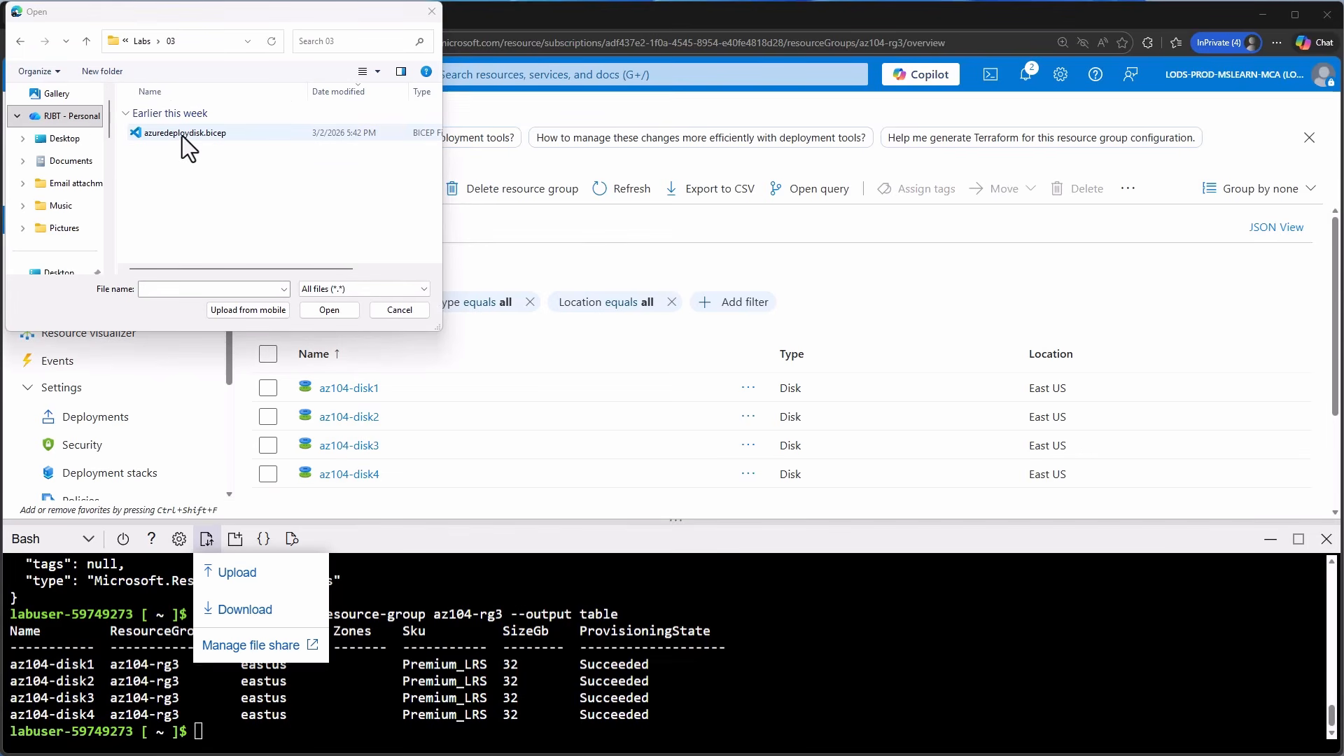
pyautogui.doubleClick(182, 134)
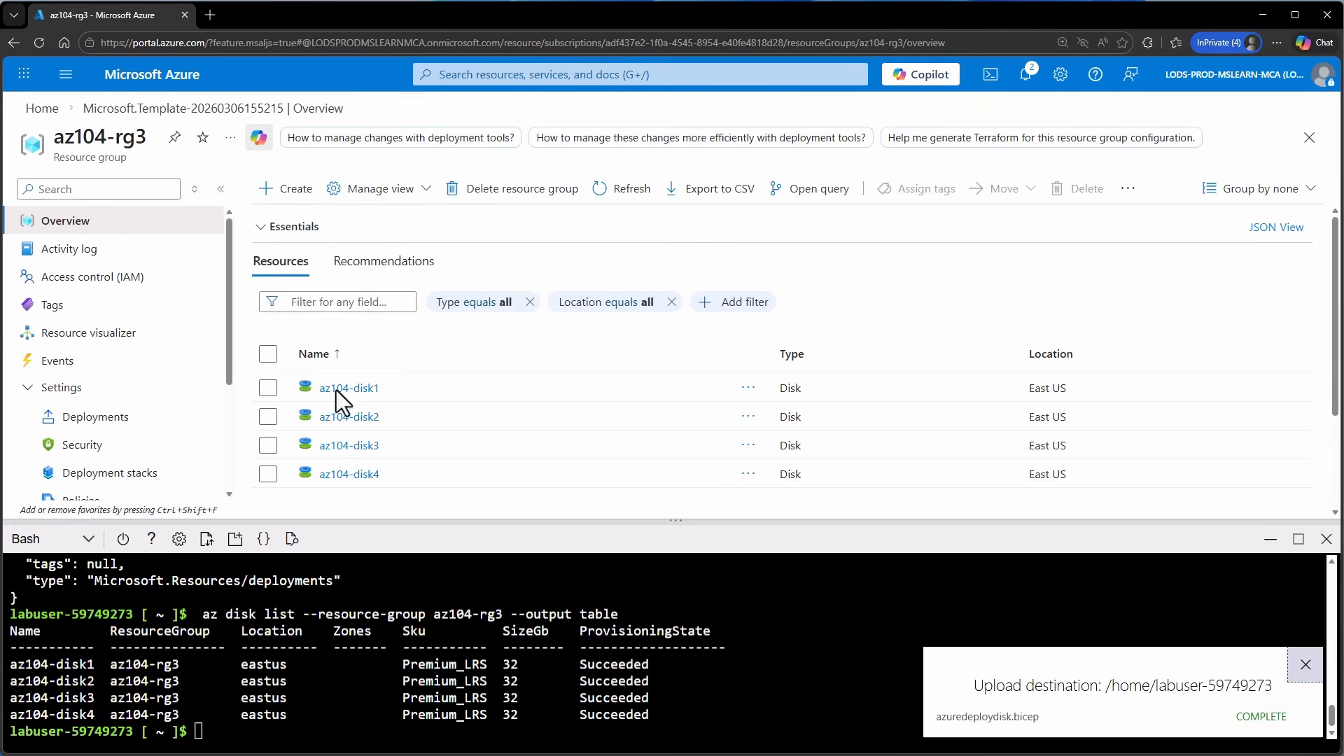
# Open azuredeploydisk.bicep in the Cloud Shell editor and set managedDiskName to 'az104-disk5' and diskSizeinGiB to 32.
pyautogui.click(262, 539)
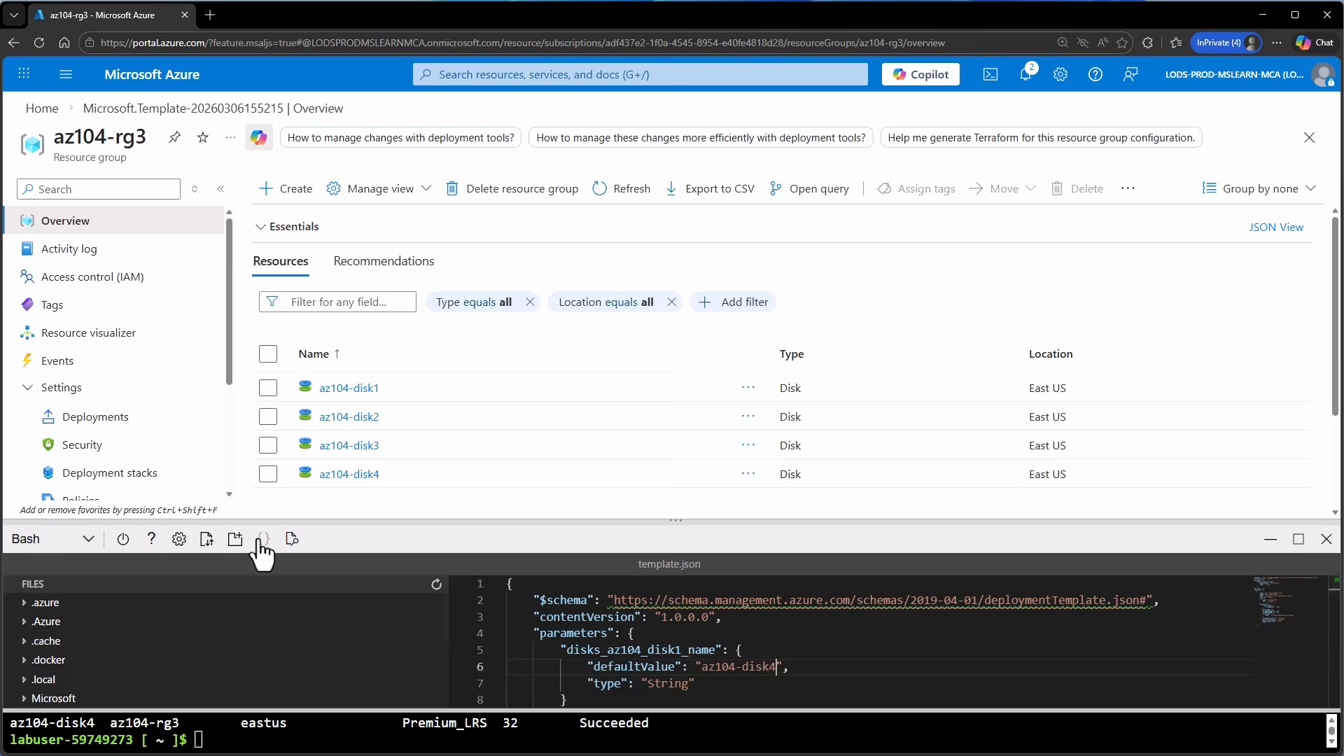
pyautogui.scroll(-3, 272, 616)
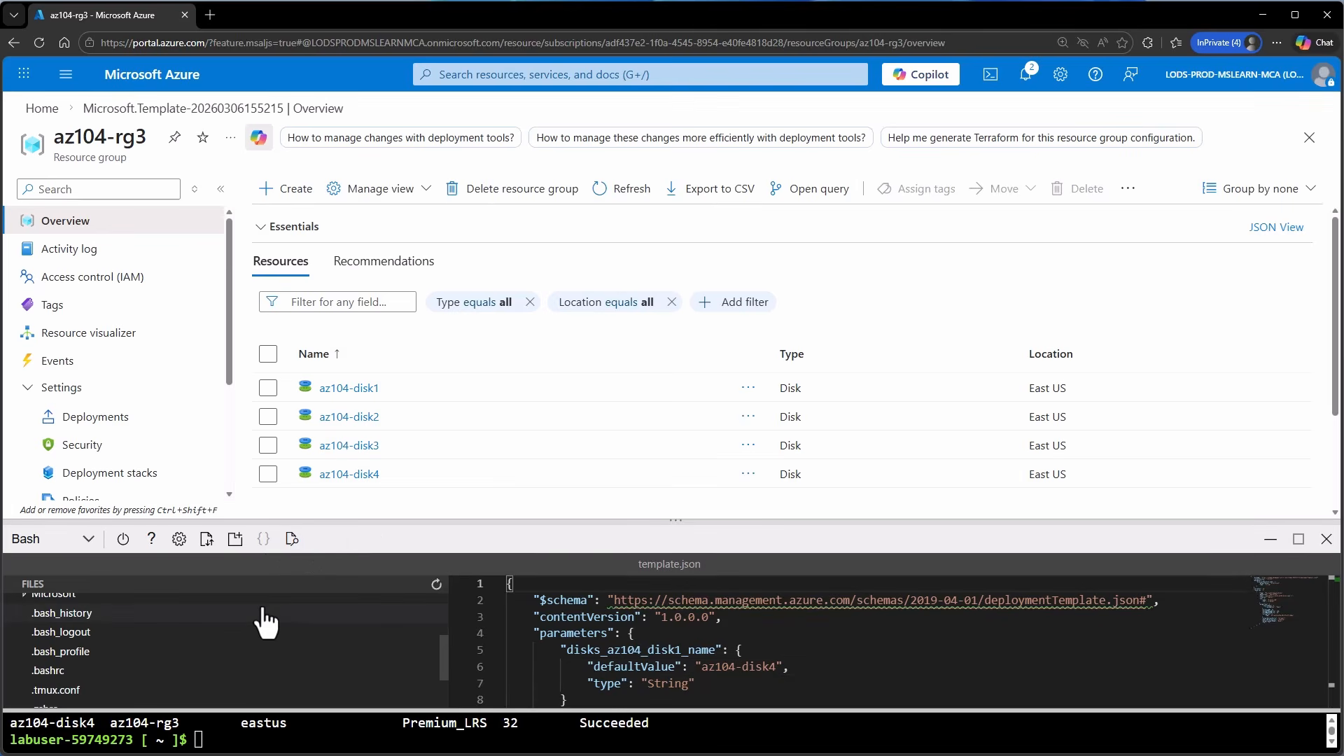
pyautogui.click(130, 661)
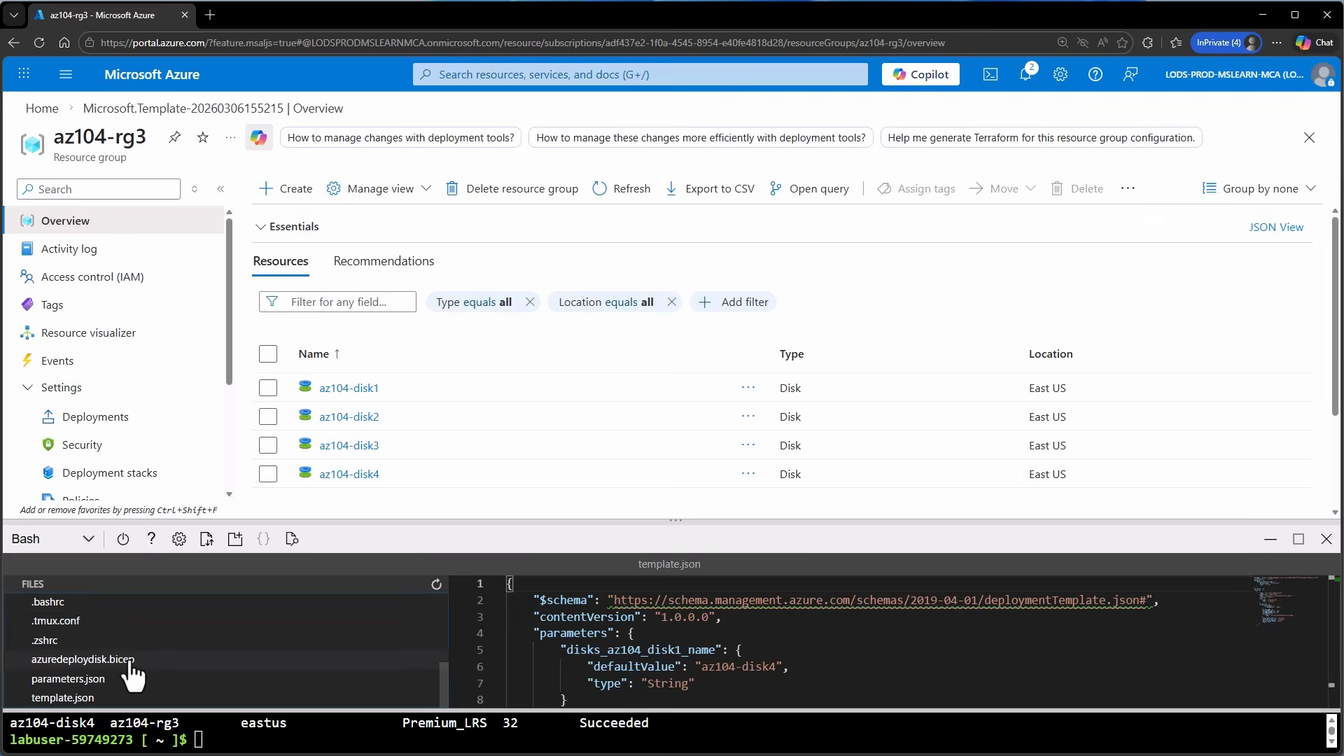
pyautogui.moveTo(500, 522); pyautogui.dragTo(493, 252)
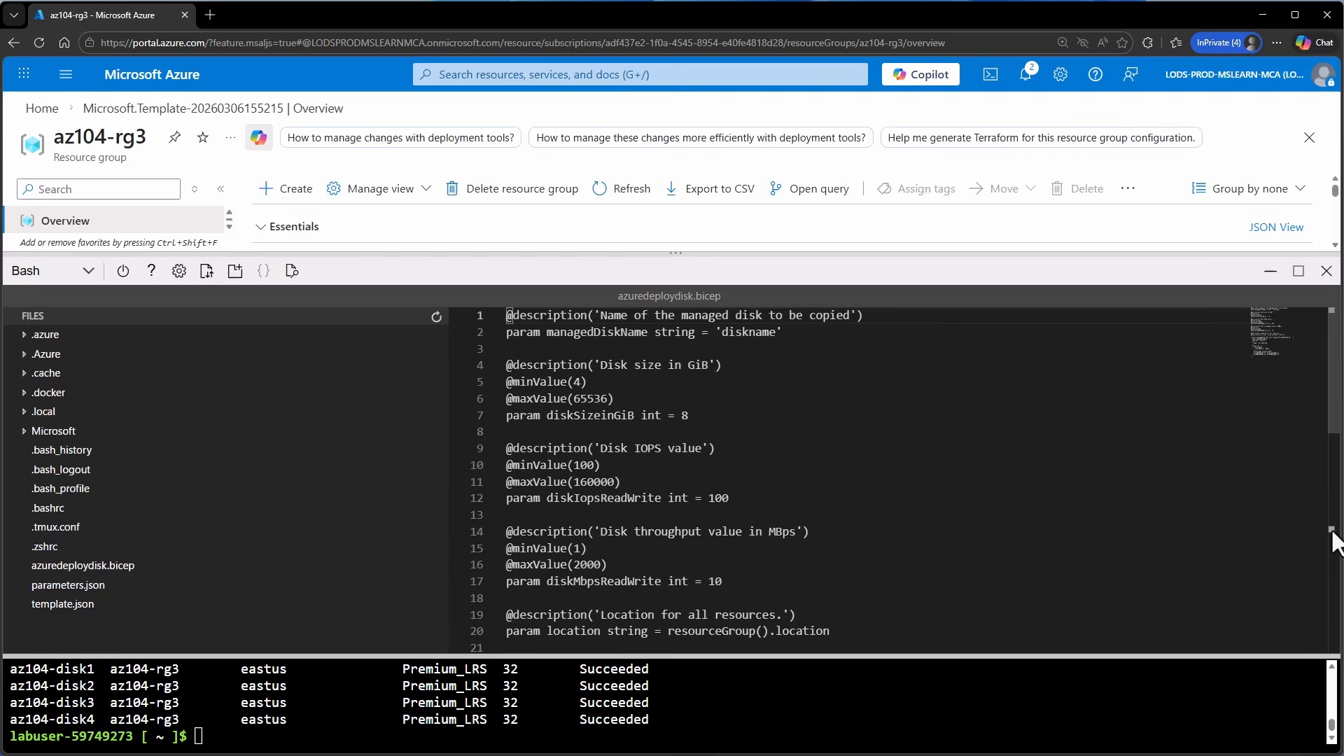
pyautogui.moveTo(722, 332); pyautogui.dragTo(772, 340)
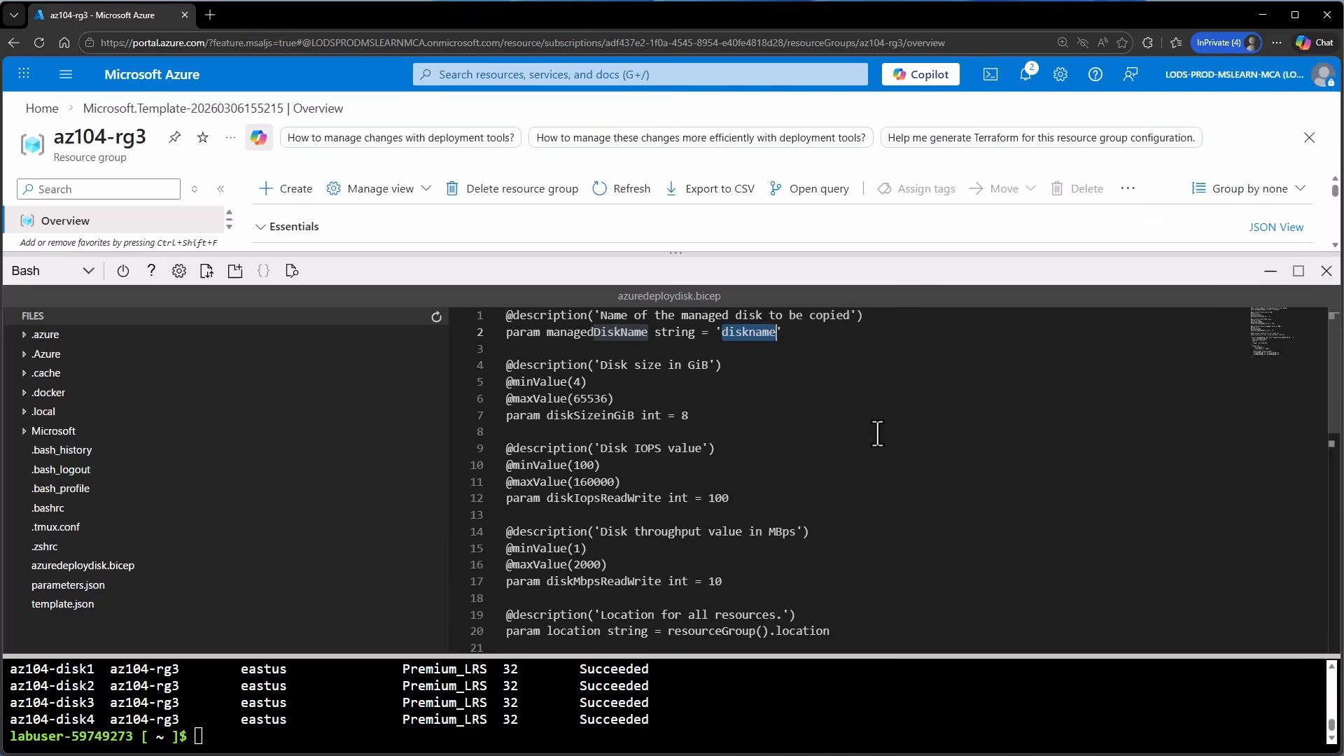
pyautogui.write('az')
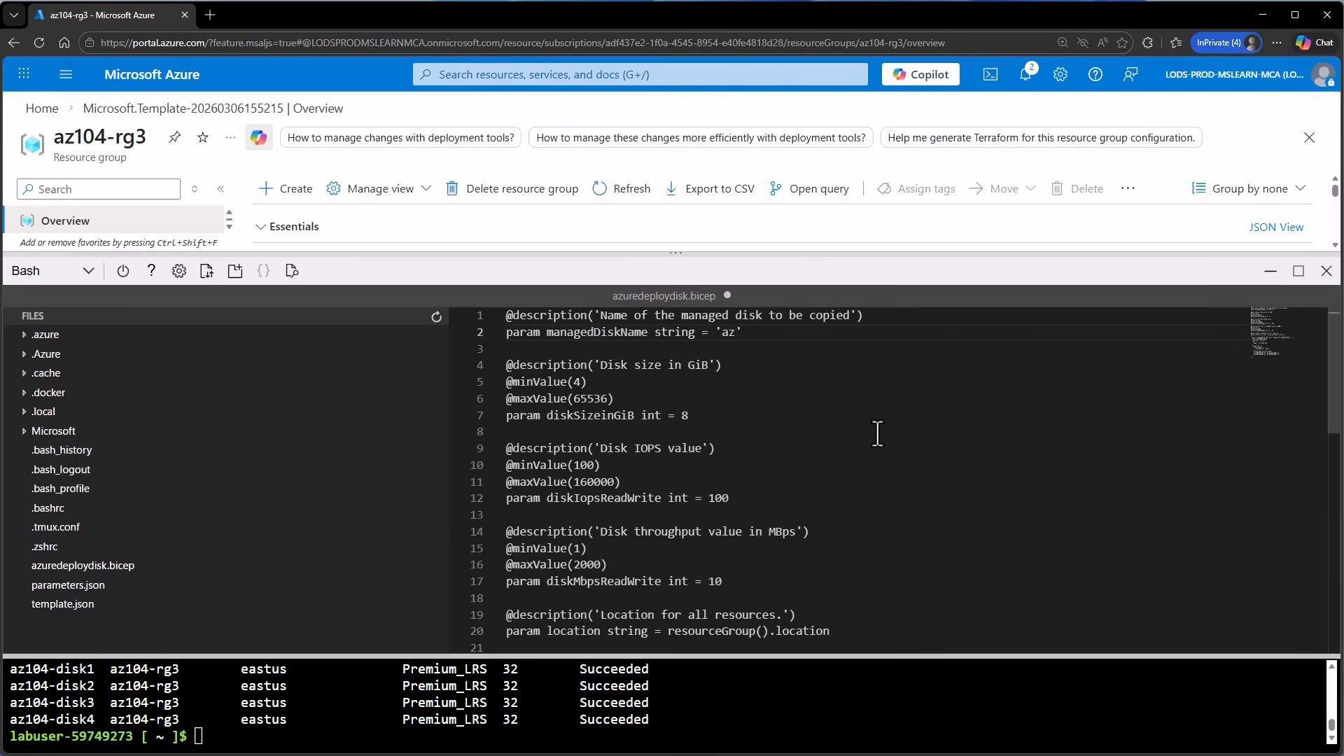
pyautogui.write('10')
pyautogui.write('4-')
pyautogui.write('dis')
pyautogui.write('k5')
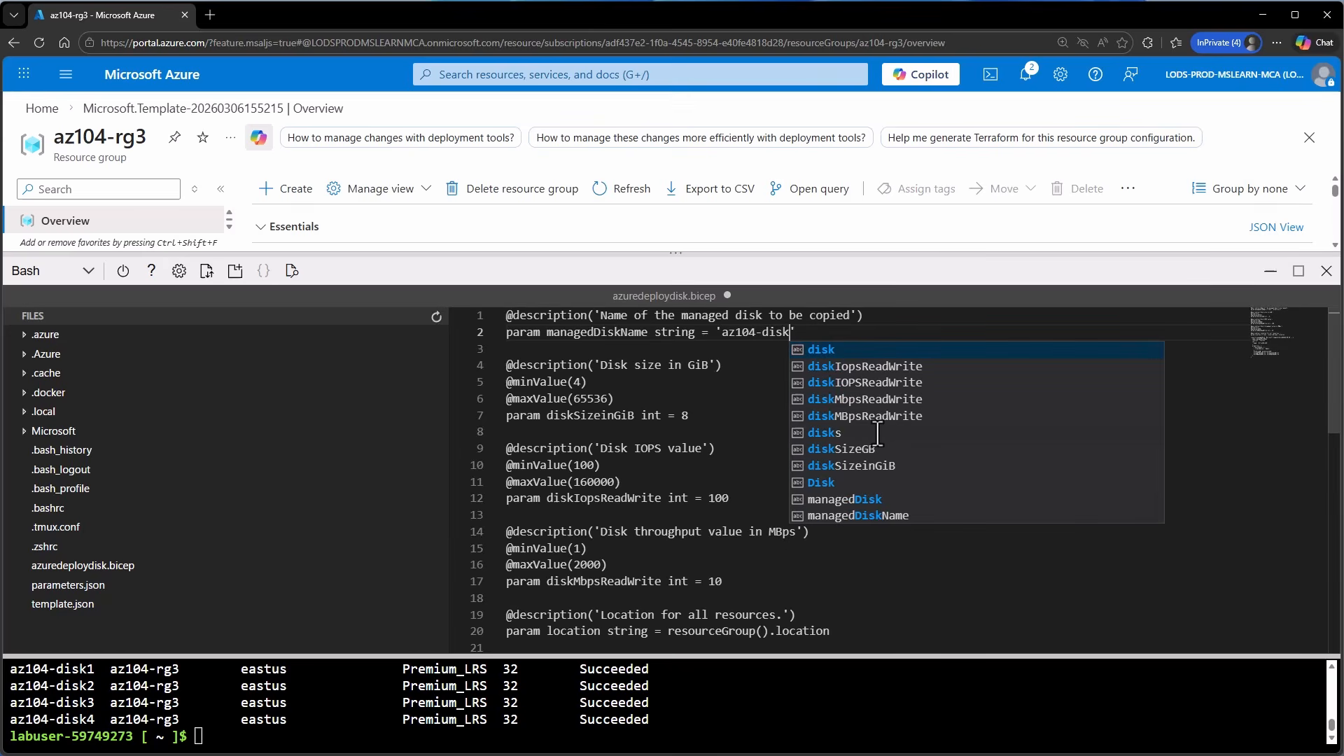
pyautogui.write('32')
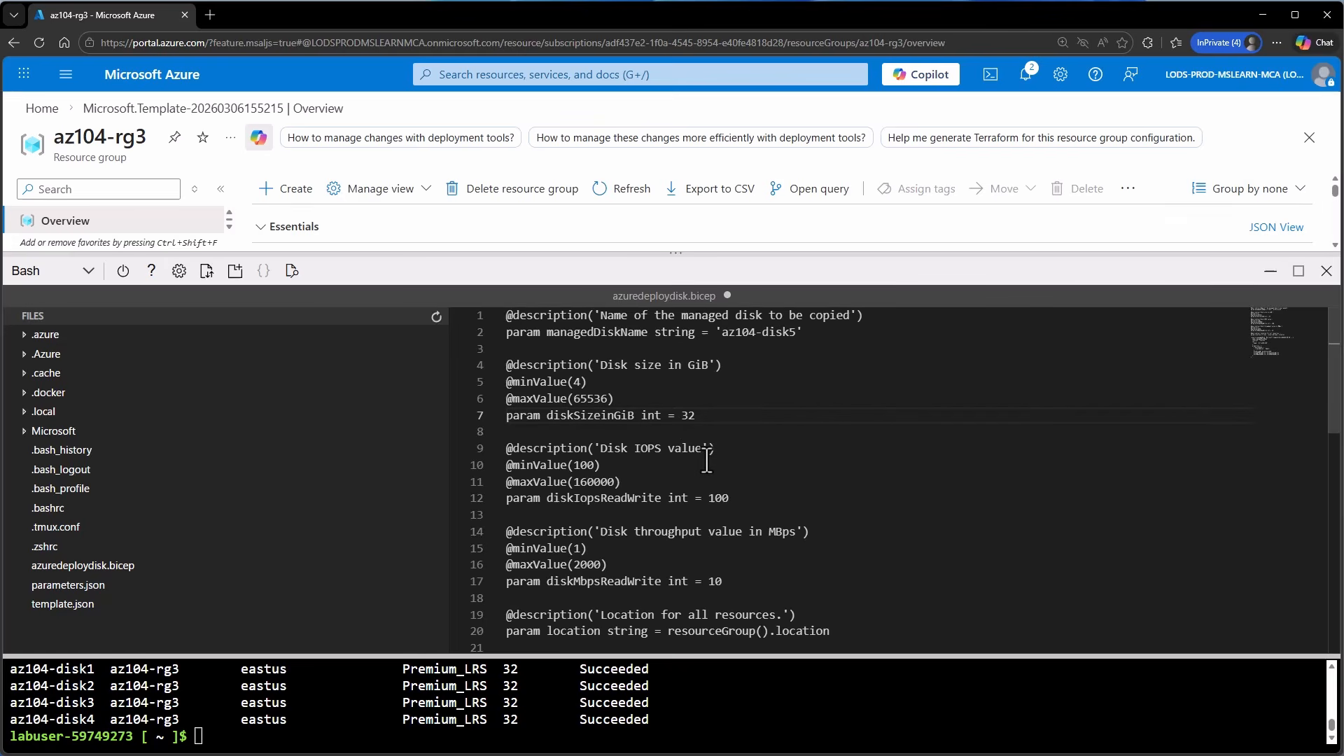
# Change the managedDisk resource's sku name to 'StandardSSD_LRS', save azuredeploydisk.bicep and close the editor.
pyautogui.scroll(-4, 713, 522)
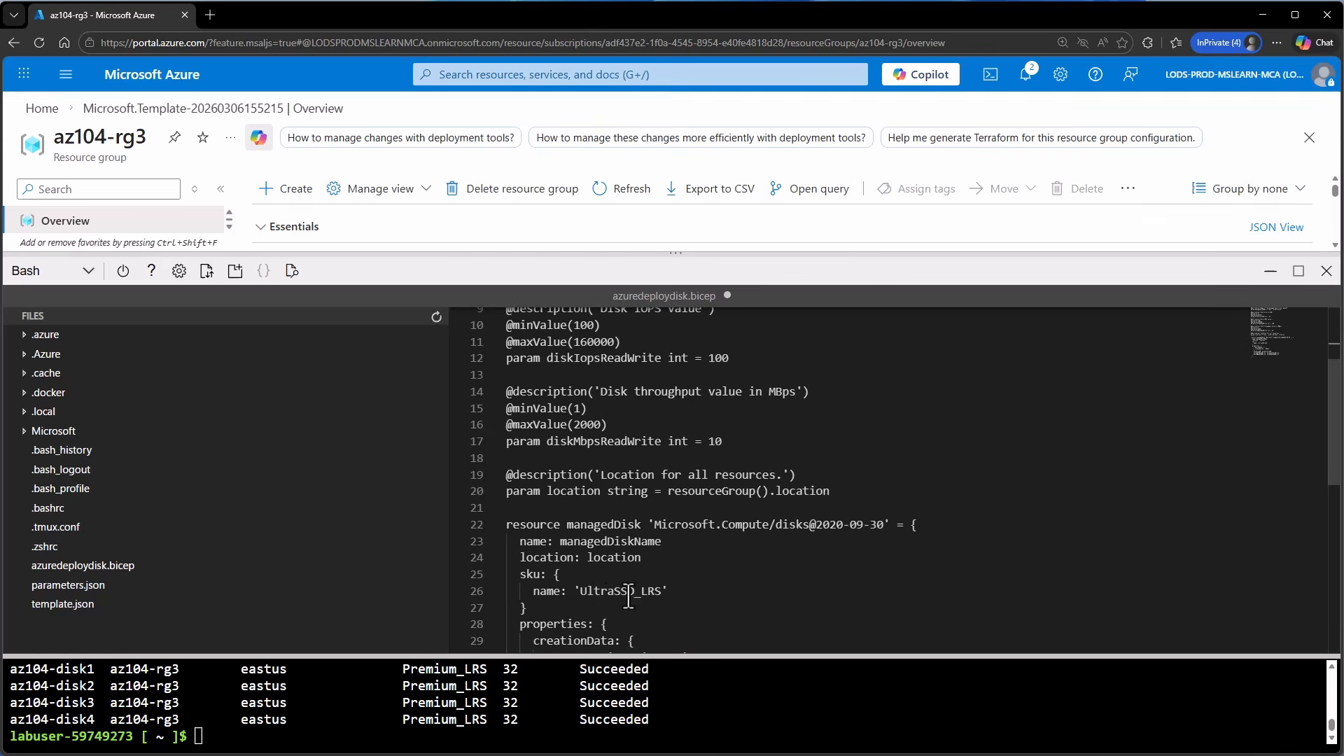
pyautogui.moveTo(575, 591); pyautogui.dragTo(657, 593)
pyautogui.click(580, 592)
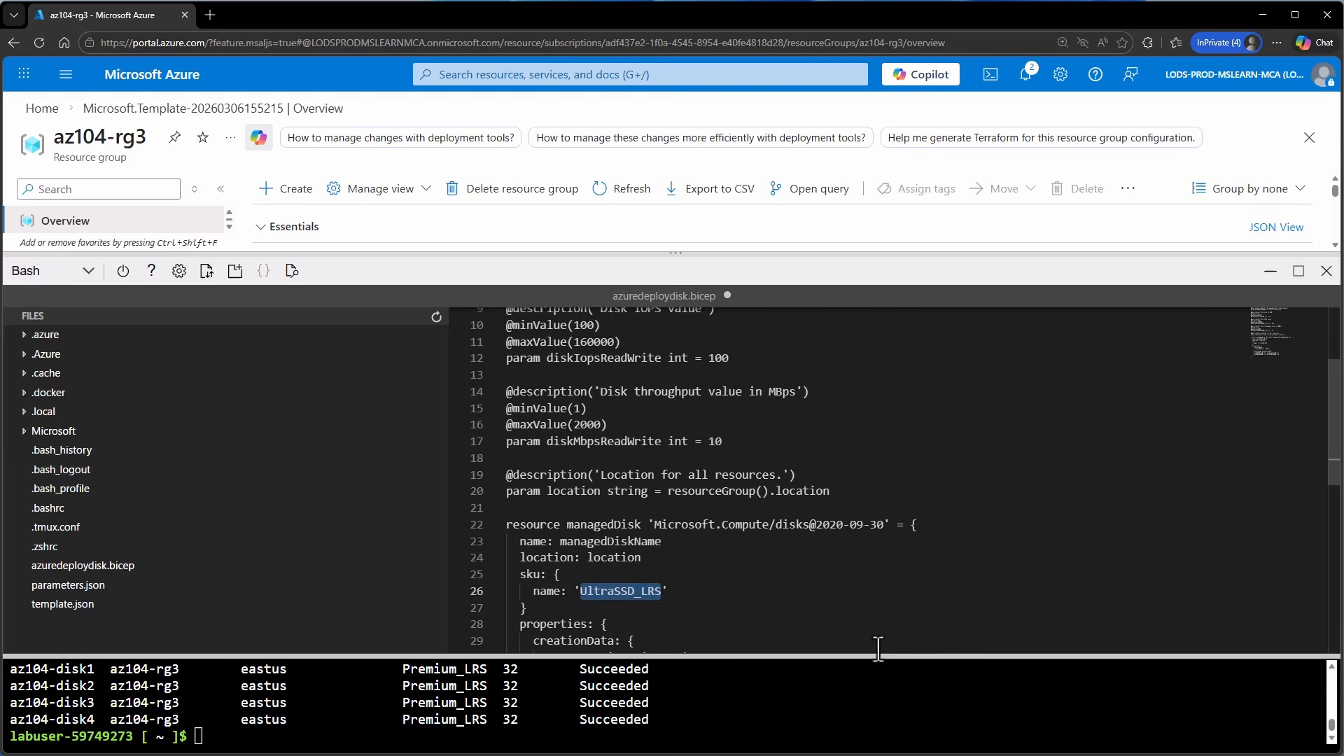
pyautogui.write('StandardSSD_LRS')
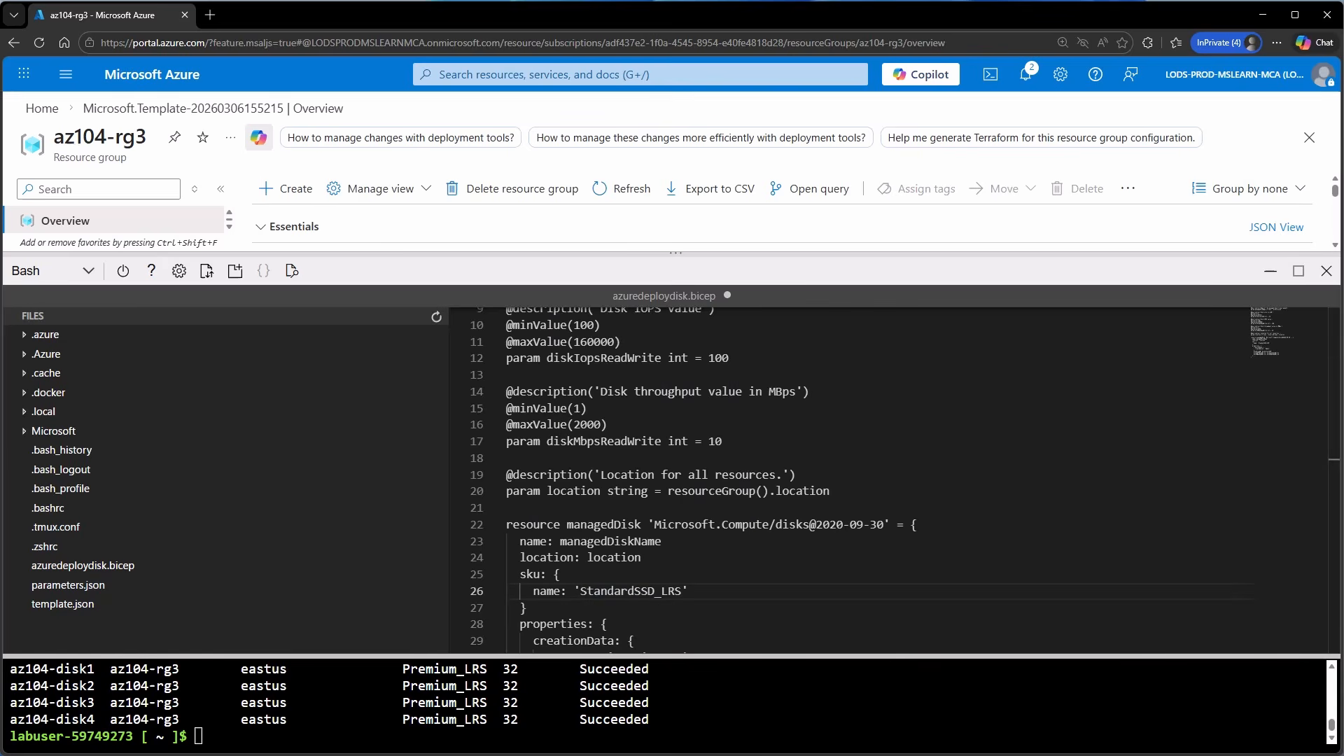
pyautogui.hotkey('ctrl', 's')
pyautogui.hotkey('ctrl', 'q')
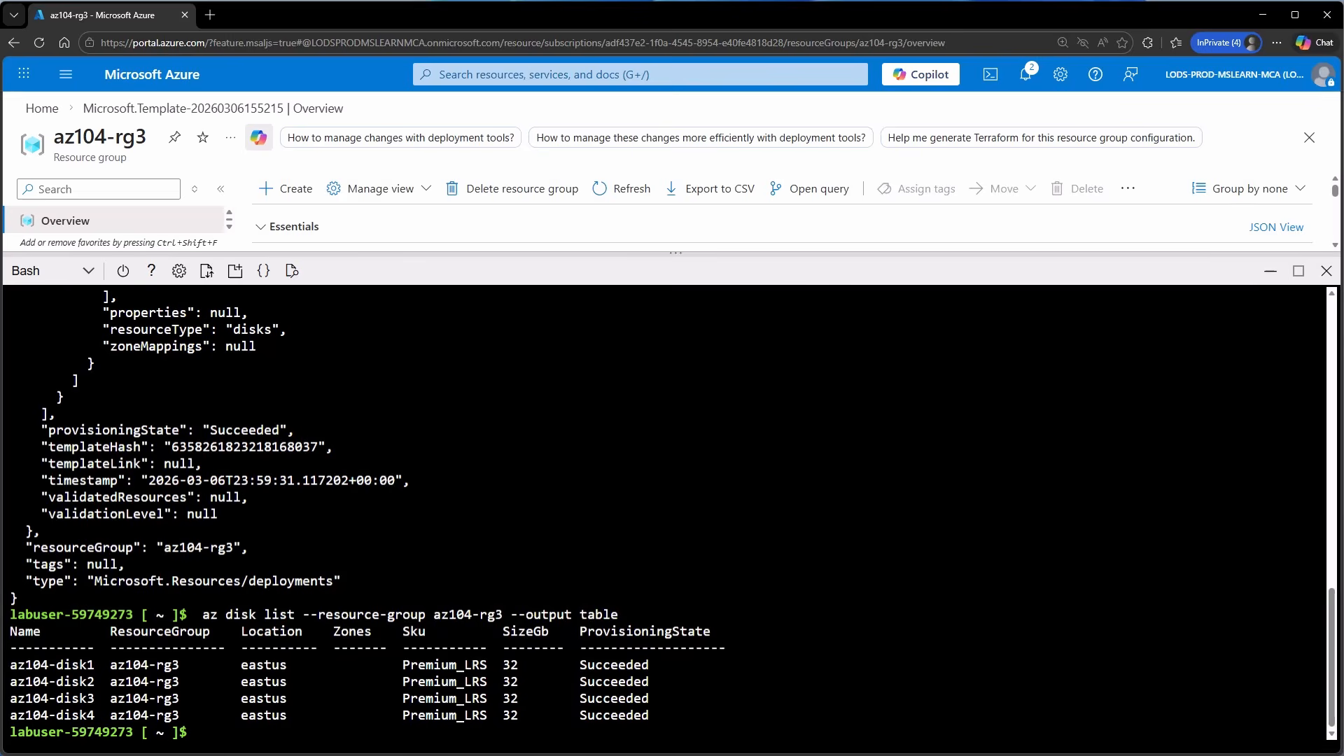
# Deploy azuredeploydisk.bicep to the resource group az104-rg3 using az deployment group create.
pyautogui.write('az deployment group create --resource-group az104-rg3 --template-file azuredeploydisk.bicep')
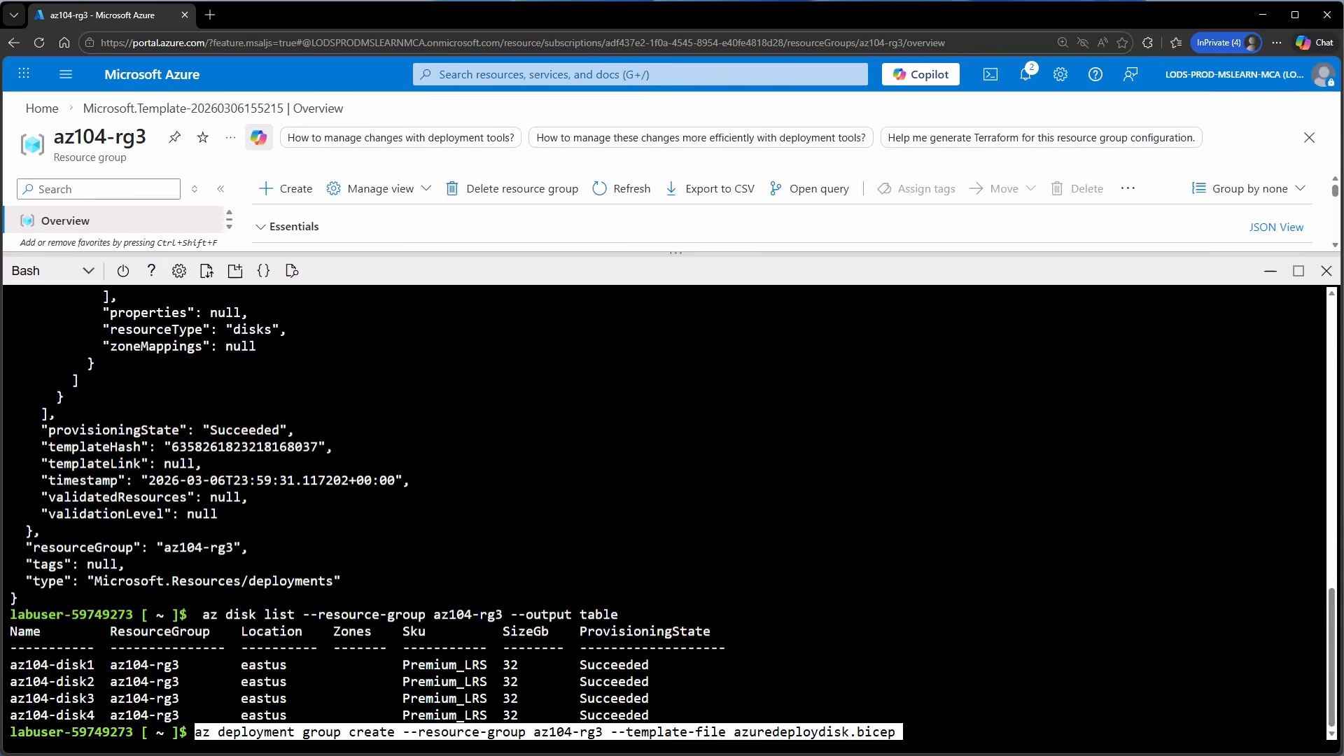
pyautogui.press('Return')
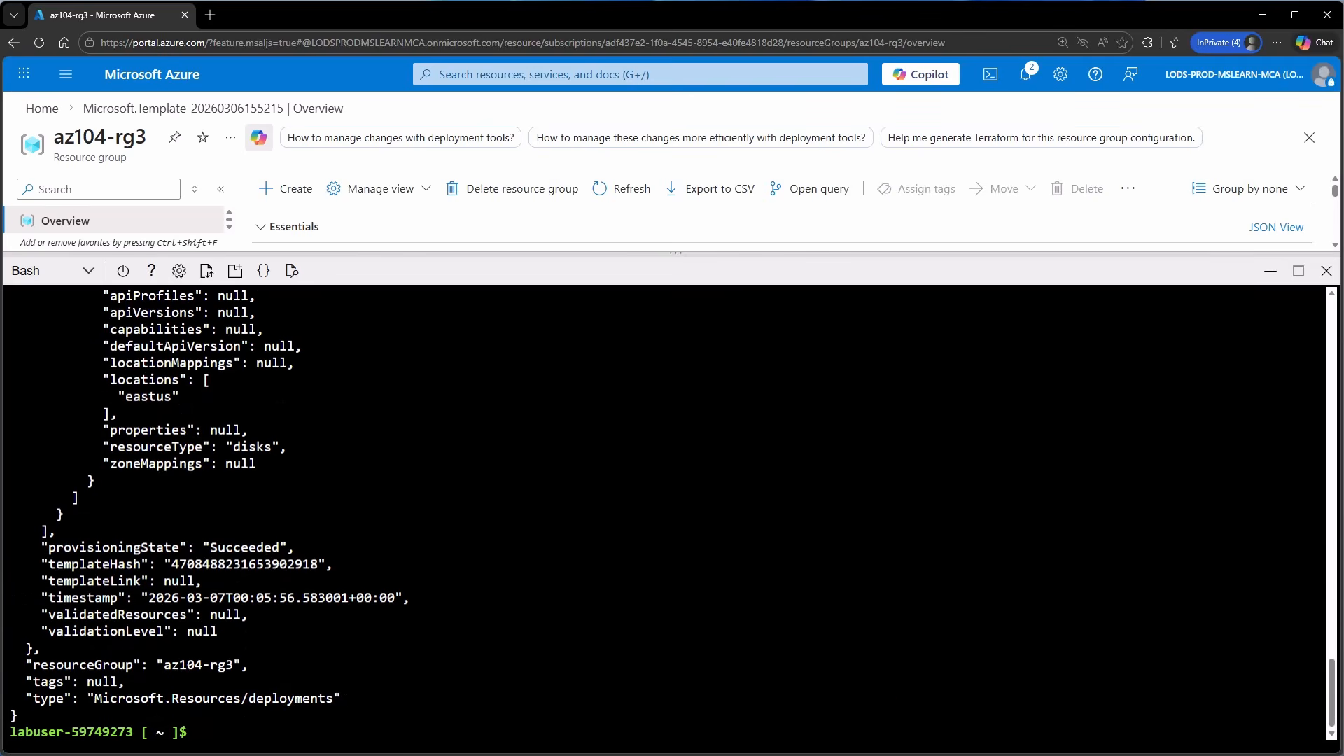
# Check the Bicep deployment by listing the disks in az104-rg3 with az disk list in table output and refreshing the resources.
pyautogui.write('az disk list --resource-group az104-rg3 --output table')
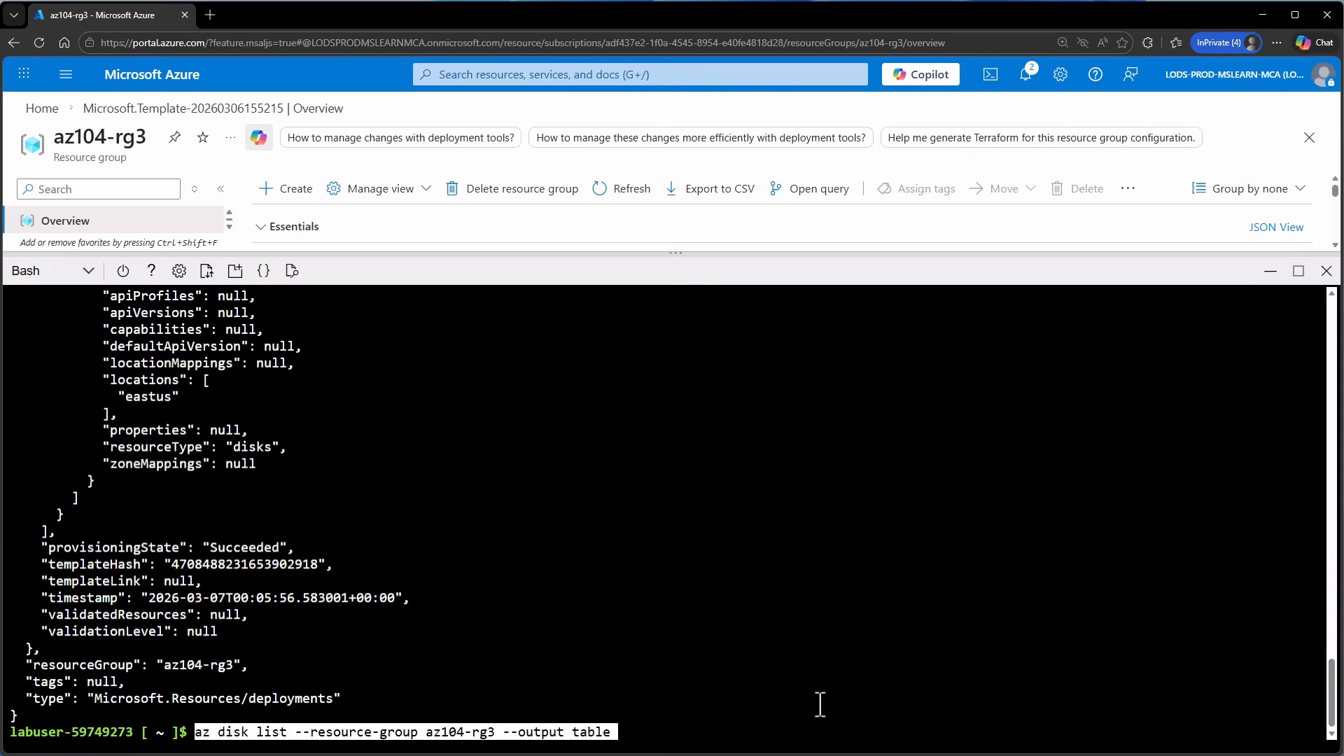
pyautogui.press('Return')
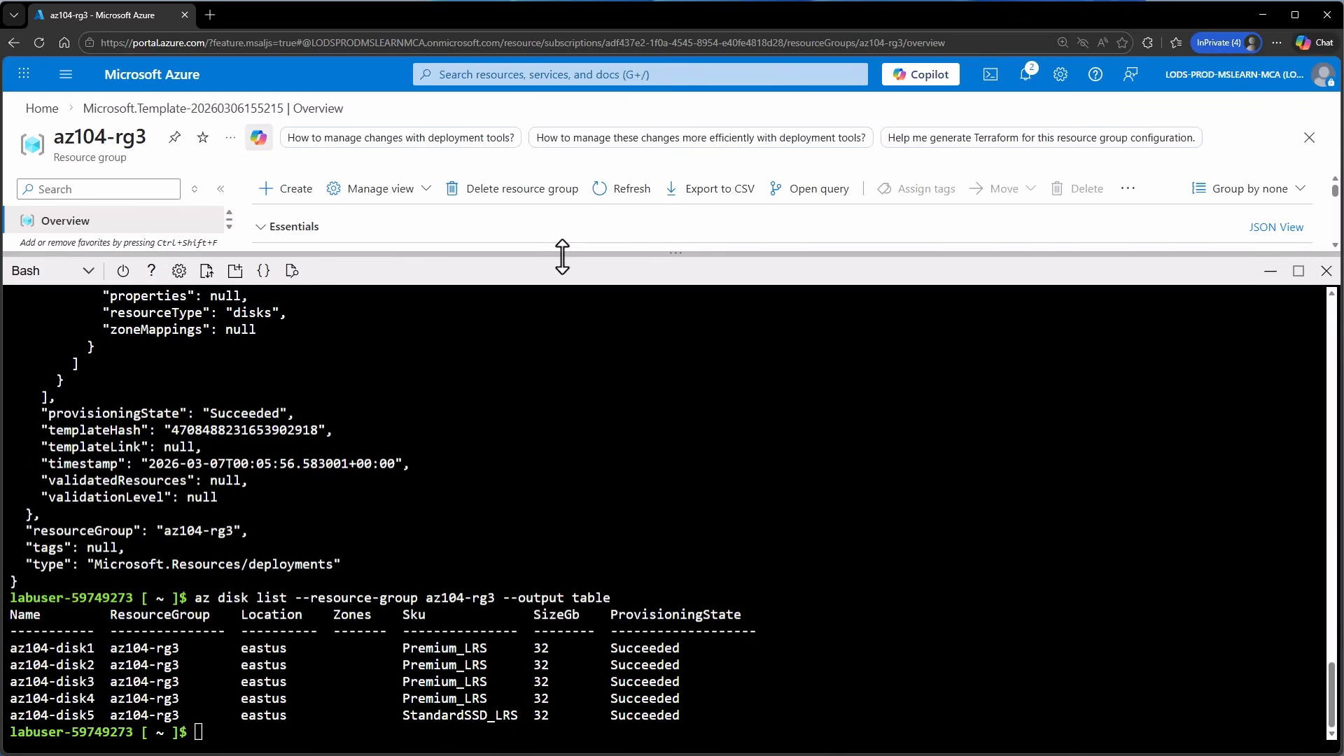
pyautogui.moveTo(563, 254); pyautogui.dragTo(588, 563)
pyautogui.click(623, 192)
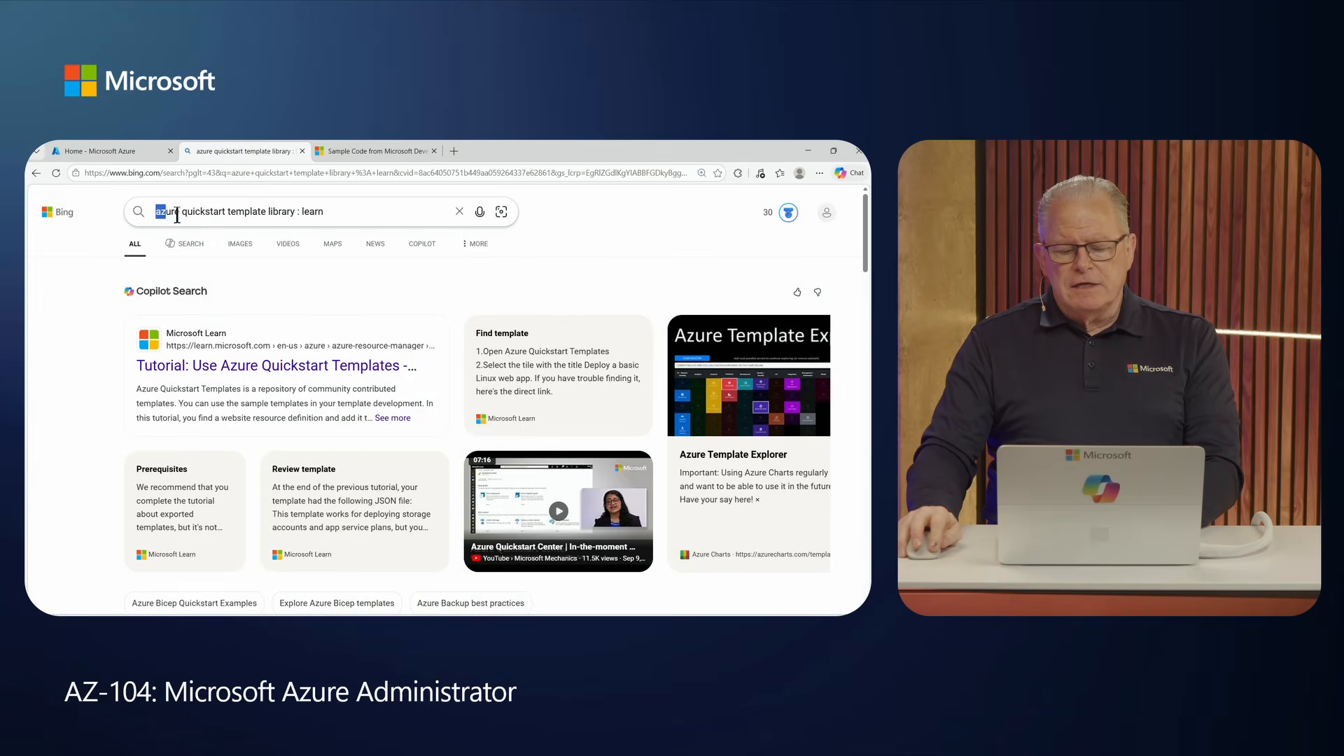
# Open the Microsoft Learn tutorial on Azure Quickstart Templates from the Bing results and follow its link to the template library.
pyautogui.moveTo(177, 216); pyautogui.dragTo(346, 220)
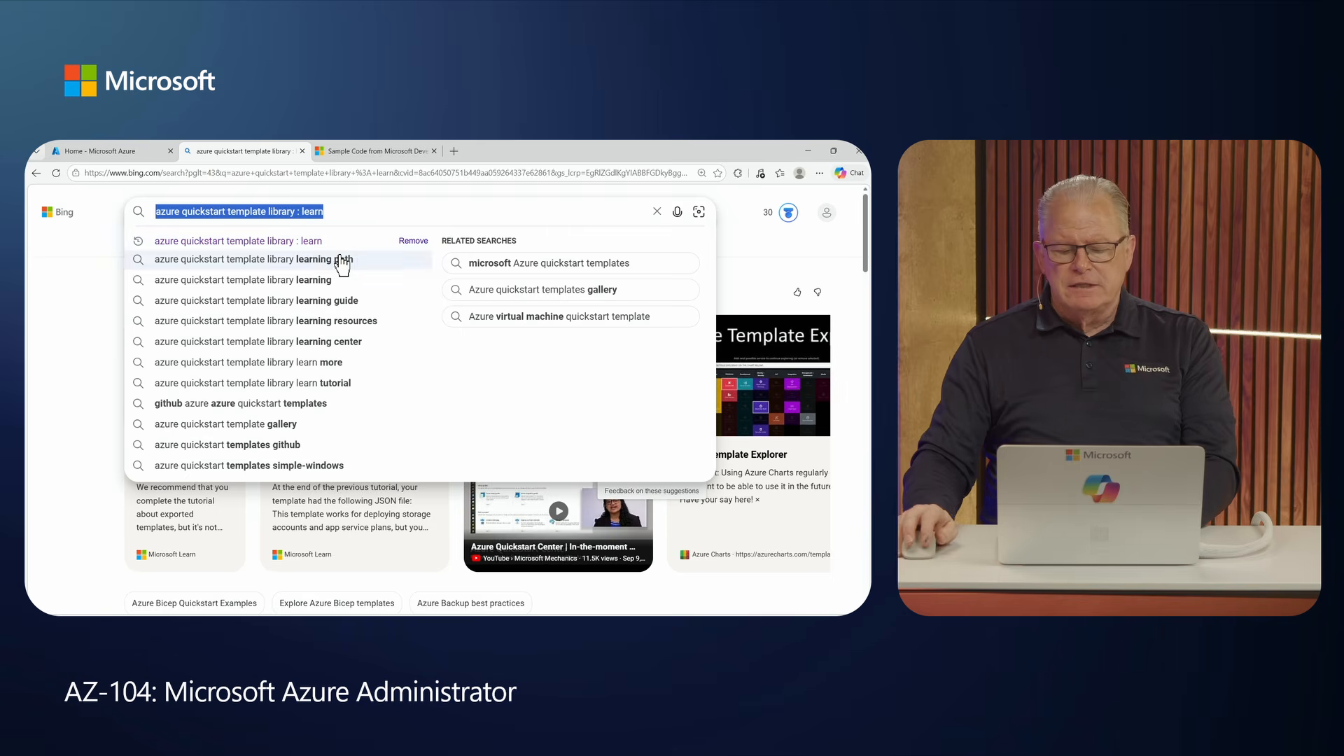
pyautogui.click(80, 263)
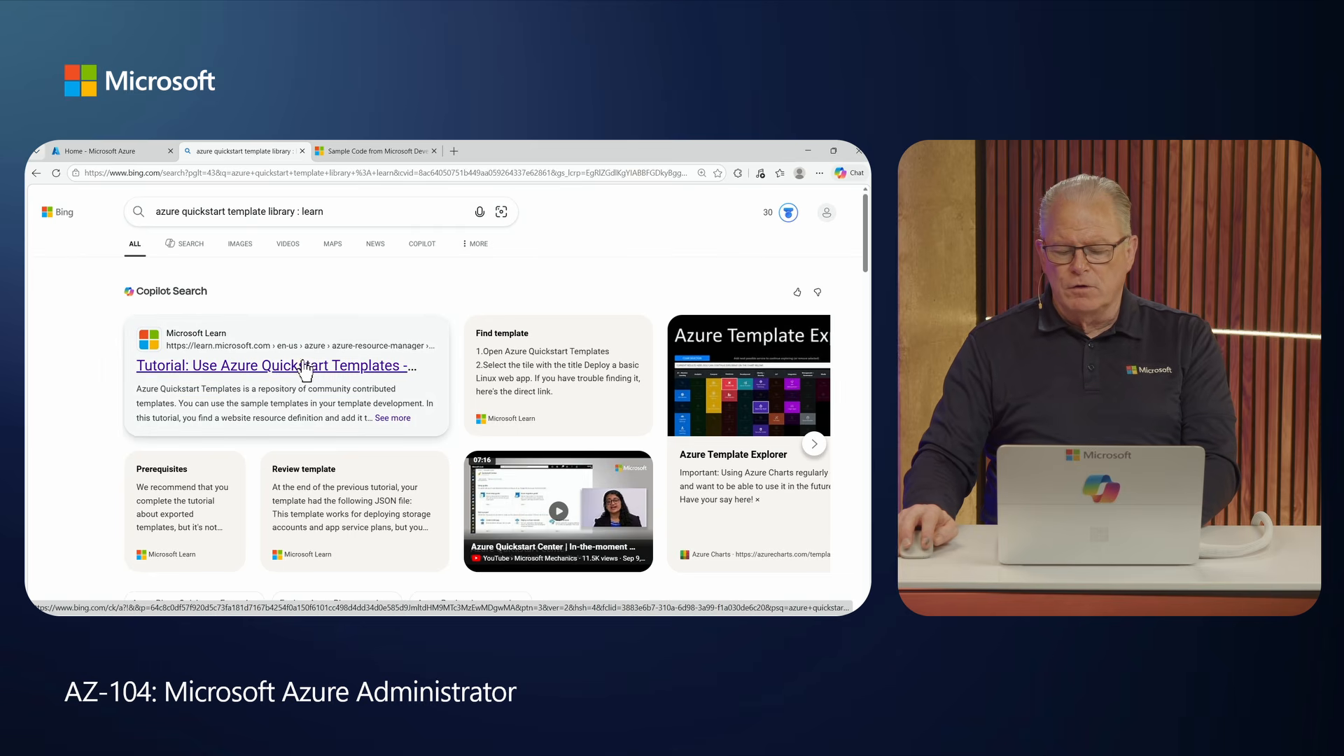
pyautogui.click(280, 365)
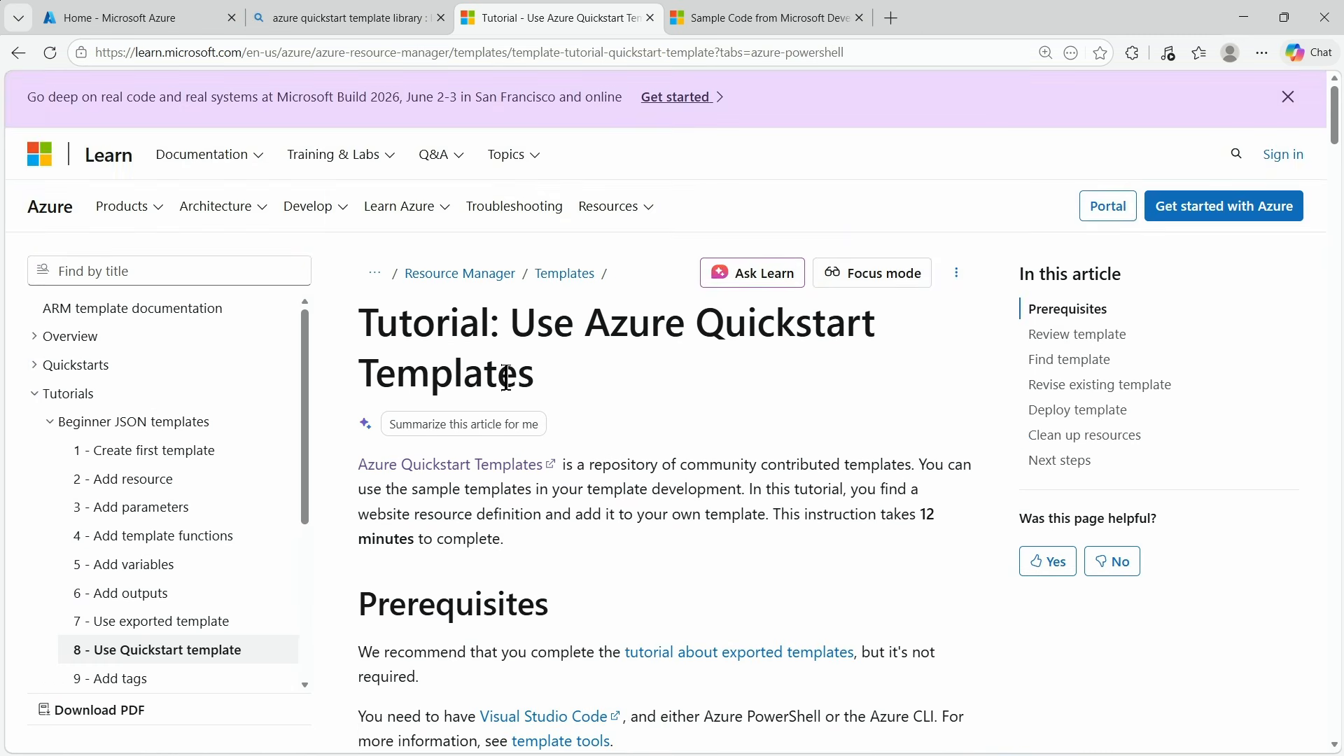
pyautogui.scroll(-2, 517, 381)
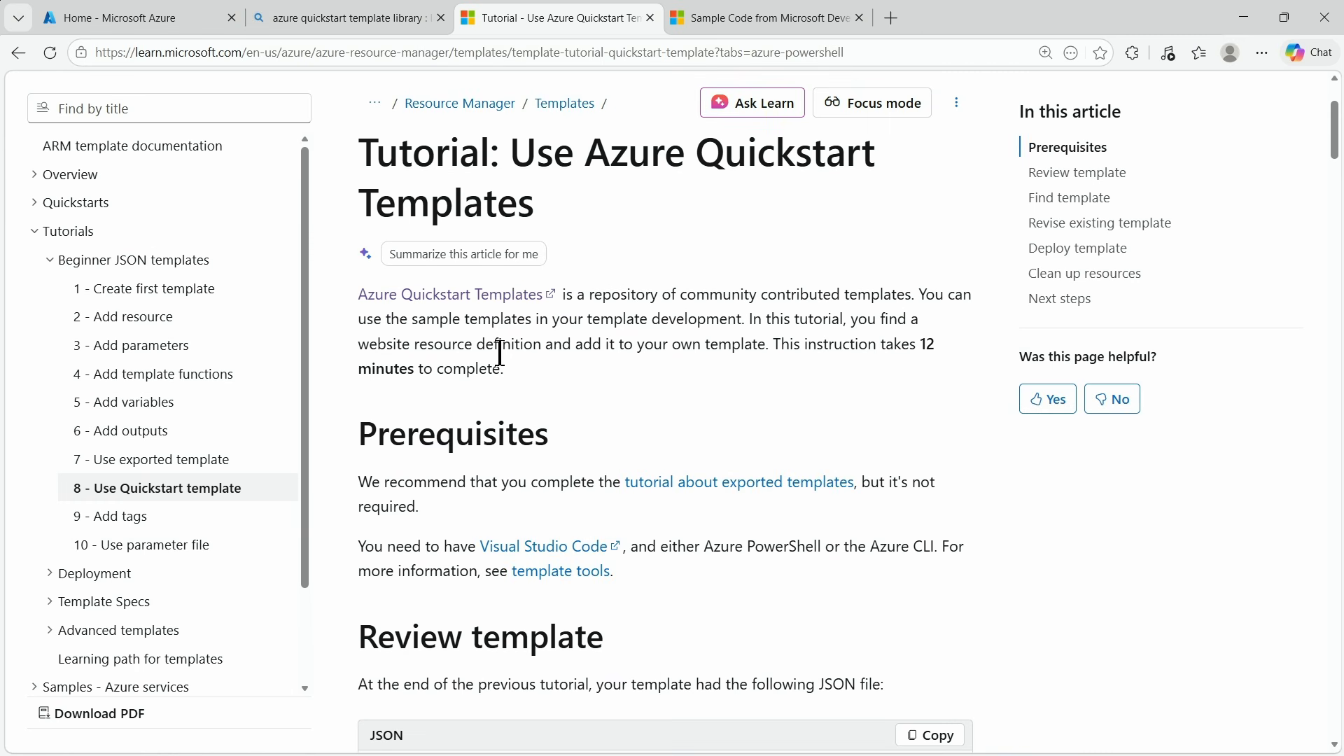
pyautogui.scroll(2, 516, 327)
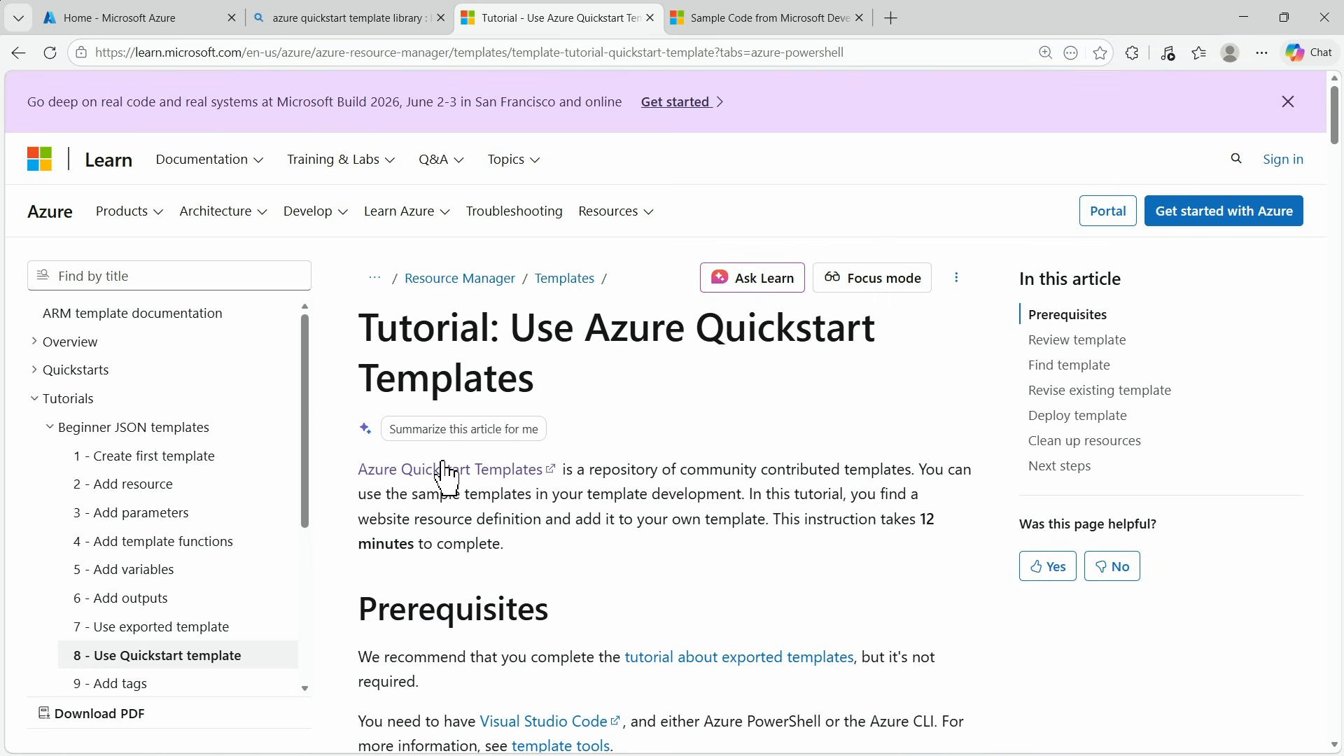
pyautogui.click(450, 472)
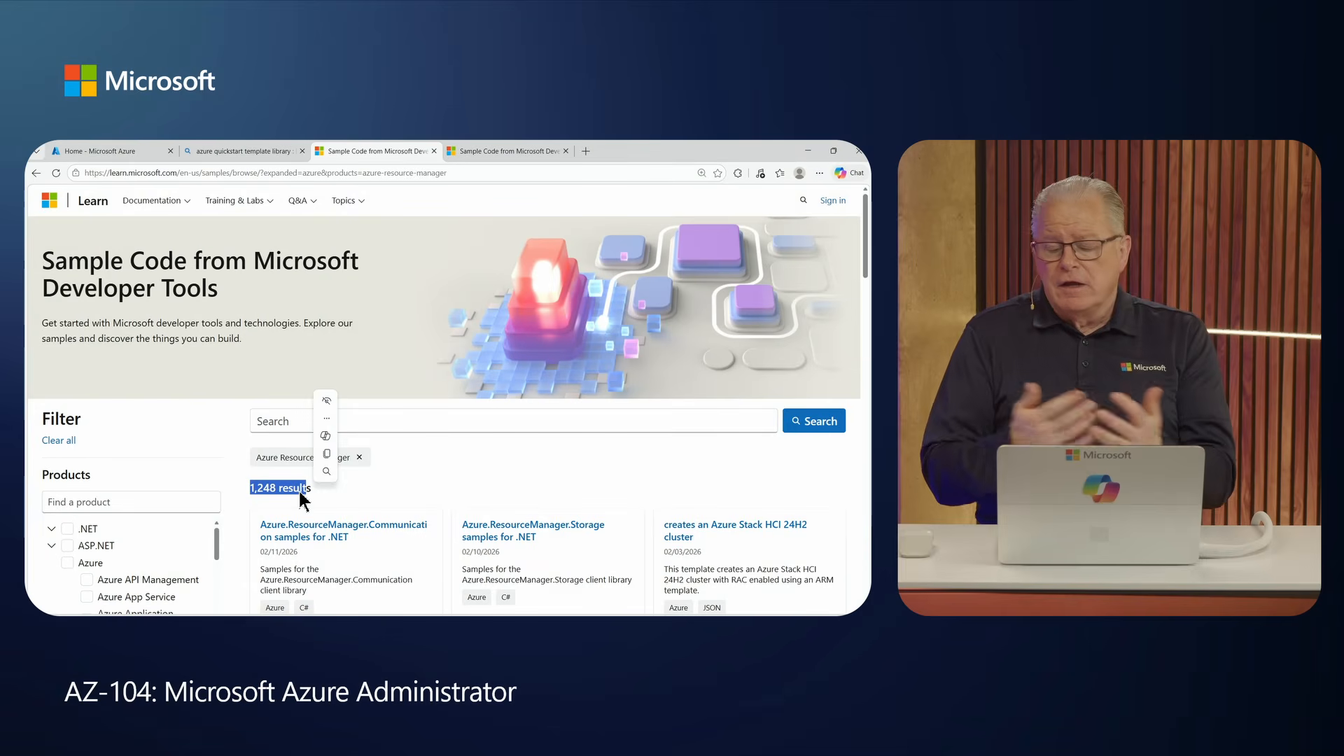
# Search the Azure Resource Manager code samples for "n-tier network" and look through the matching templates.
pyautogui.click(307, 420)
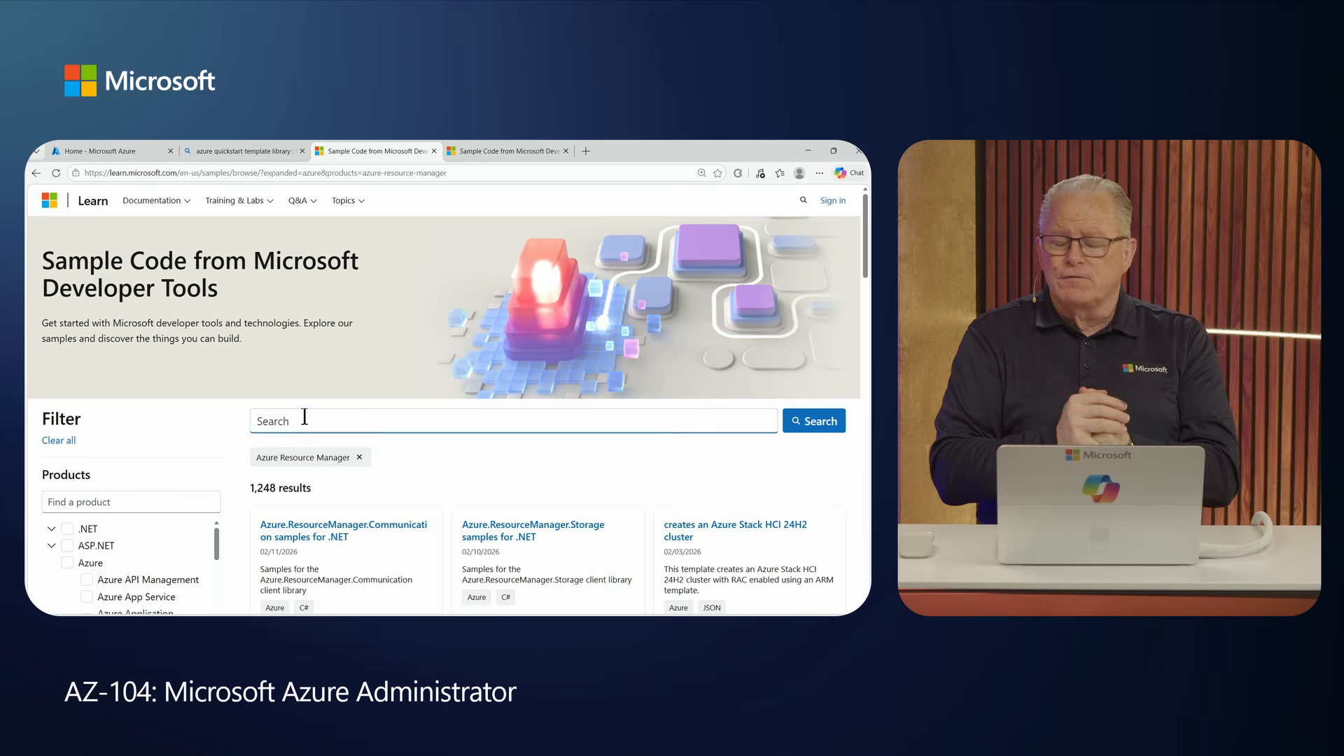
pyautogui.write('n-tier')
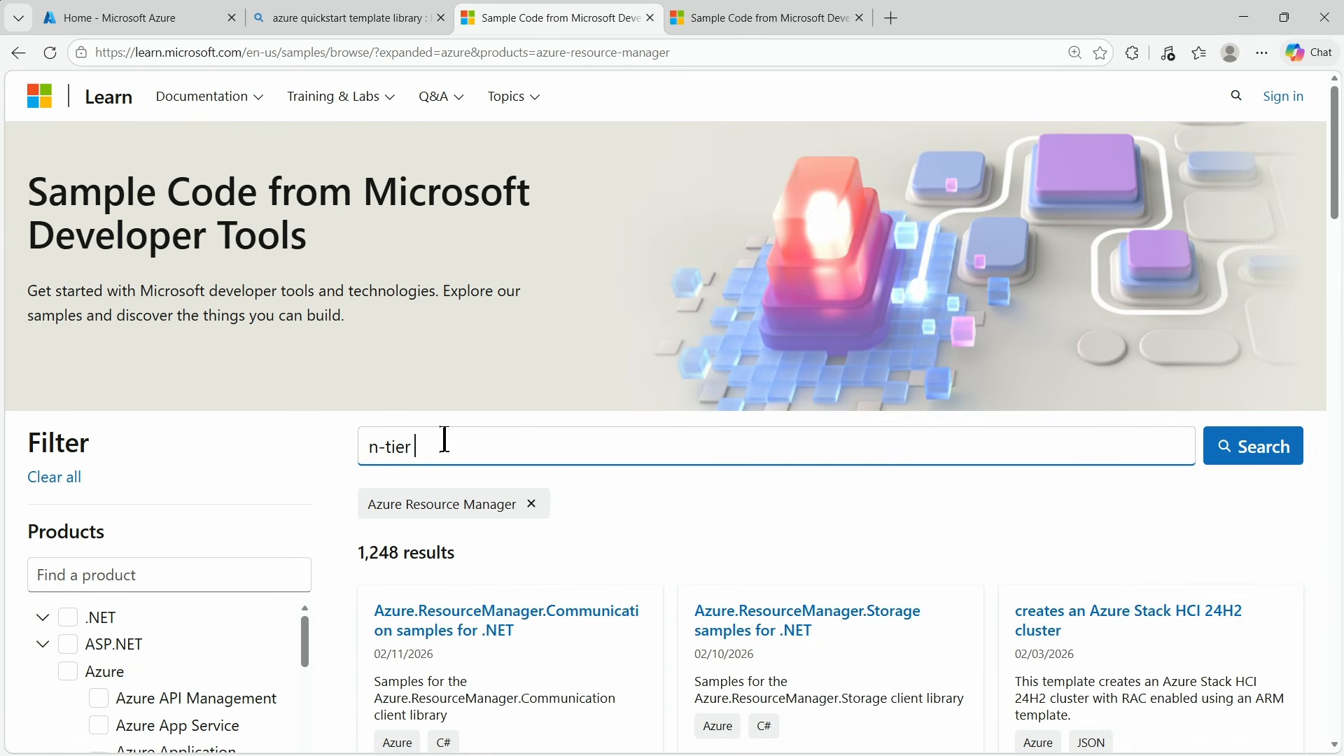
pyautogui.write(' network')
pyautogui.press('Return')
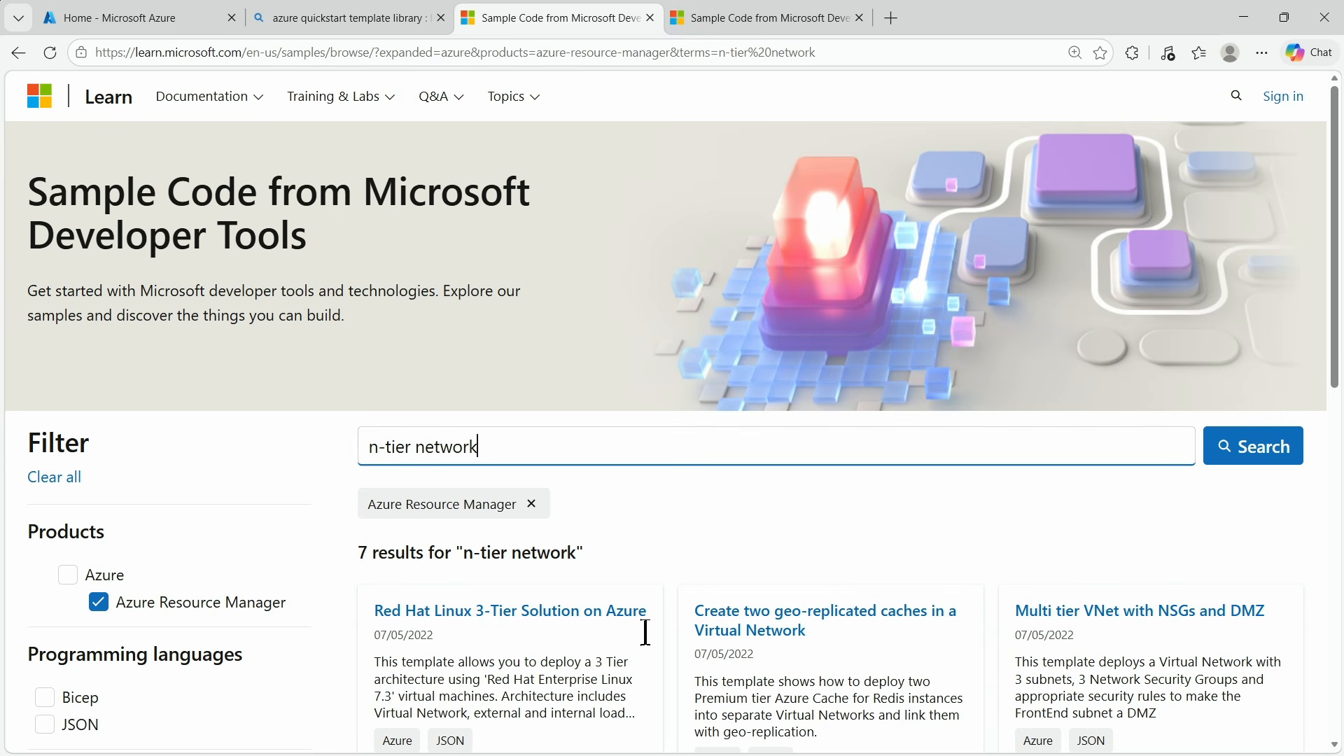
pyautogui.scroll(-5, 570, 621)
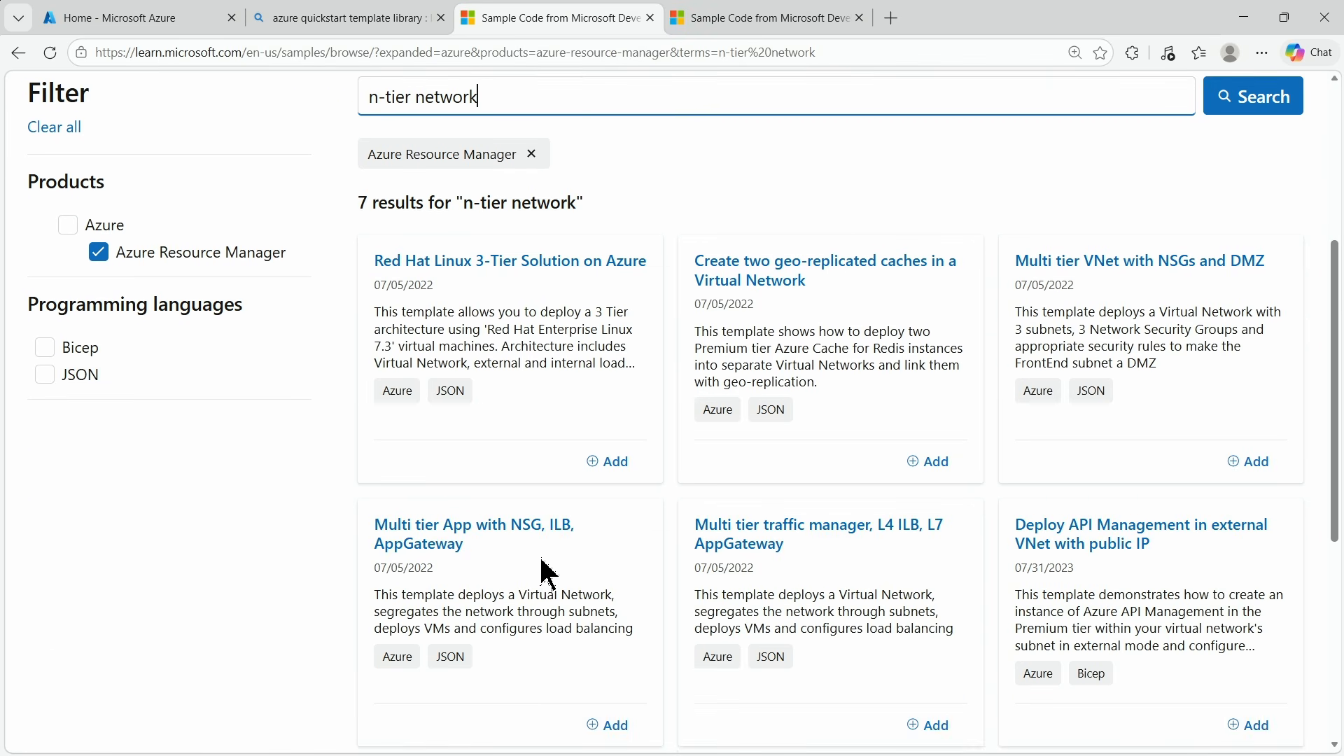